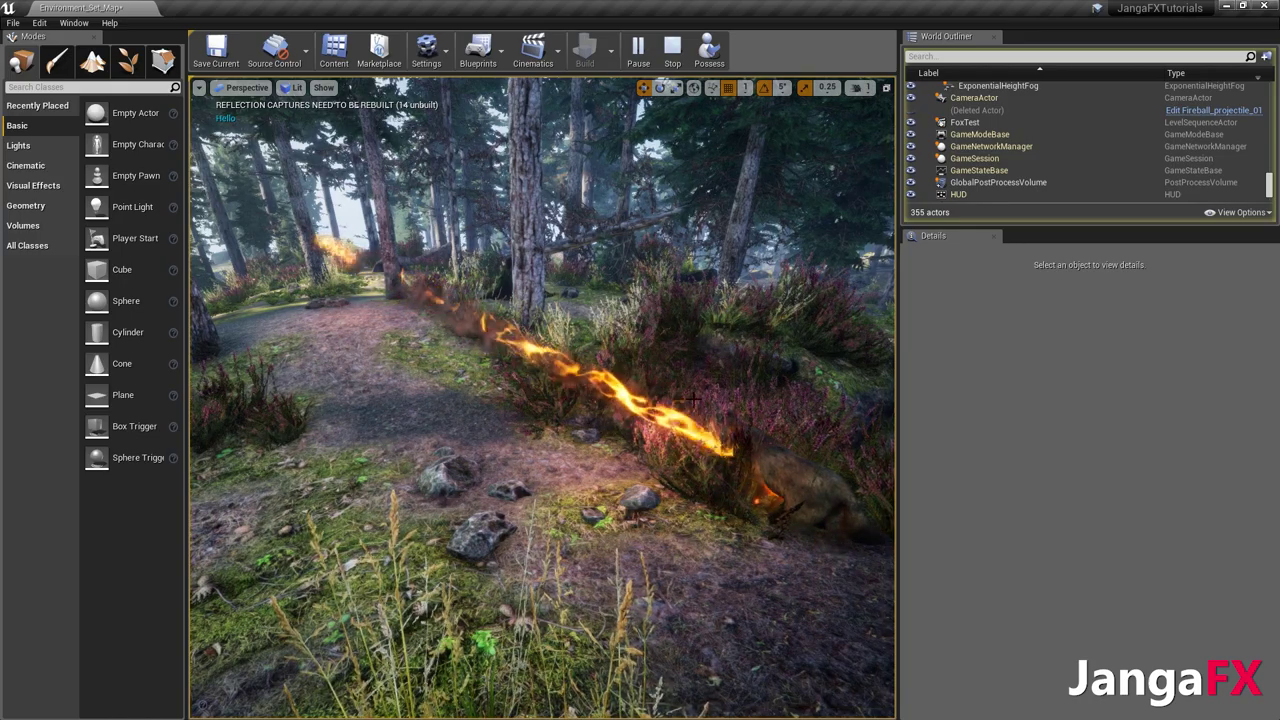
# - Move the wolf Projectile_Target onto the forest path at X 4354, Y 2178 and examine how the fireballs follow it
pyautogui.click(780, 472)
pyautogui.press('f')
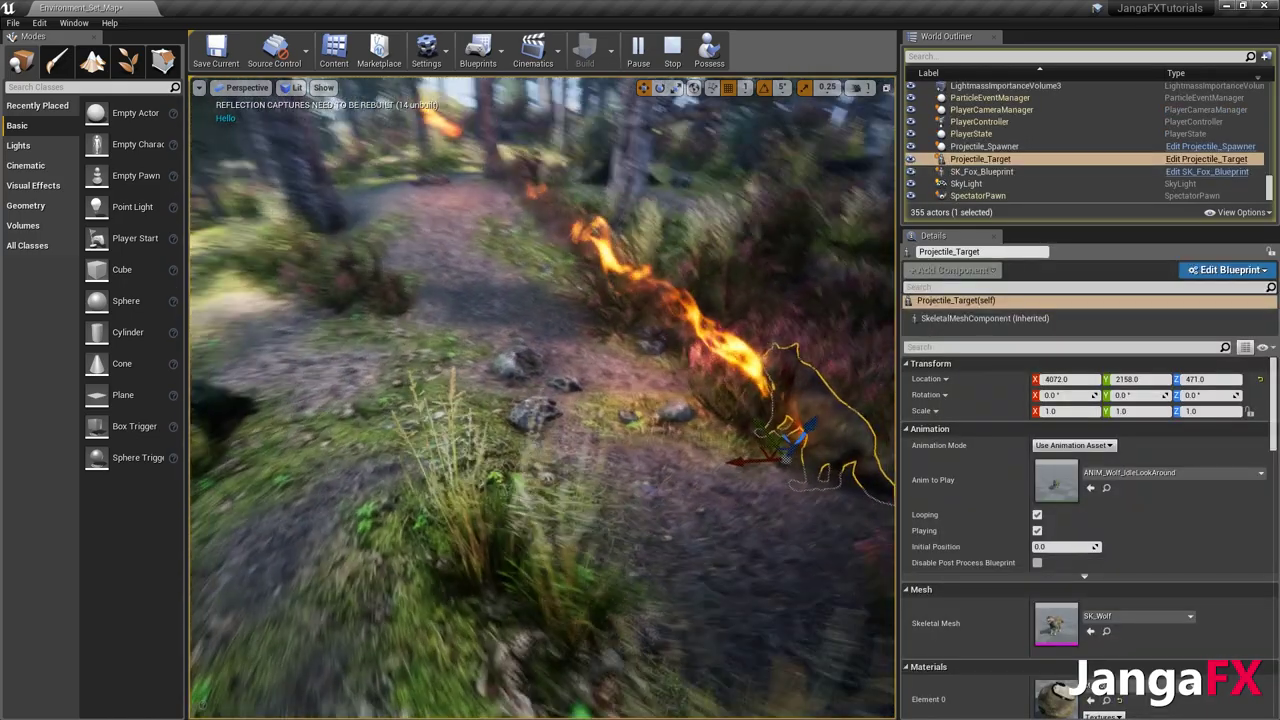
pyautogui.moveTo(476, 444)
pyautogui.mouseDown()
pyautogui.moveTo(277, 445)
pyautogui.moveTo(694, 443)
pyautogui.moveTo(458, 444)
pyautogui.mouseUp()
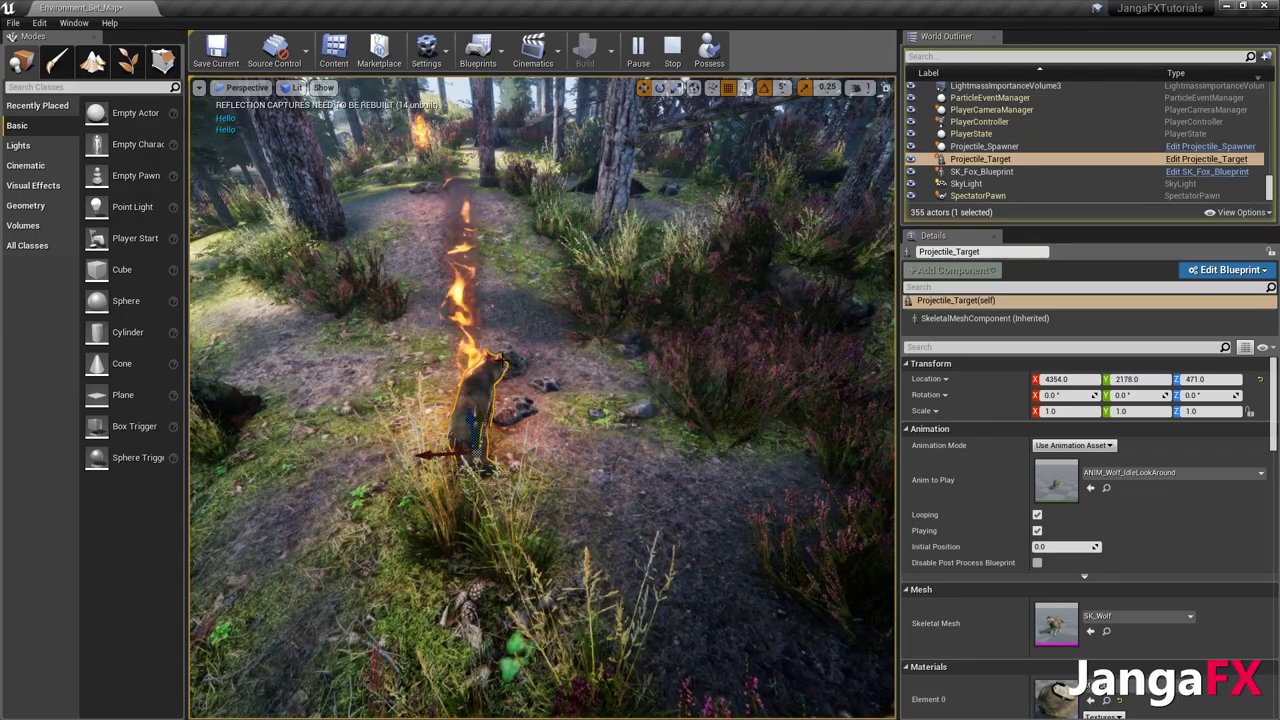
pyautogui.moveTo(527, 346); pyautogui.dragTo(672, 456, button='right')
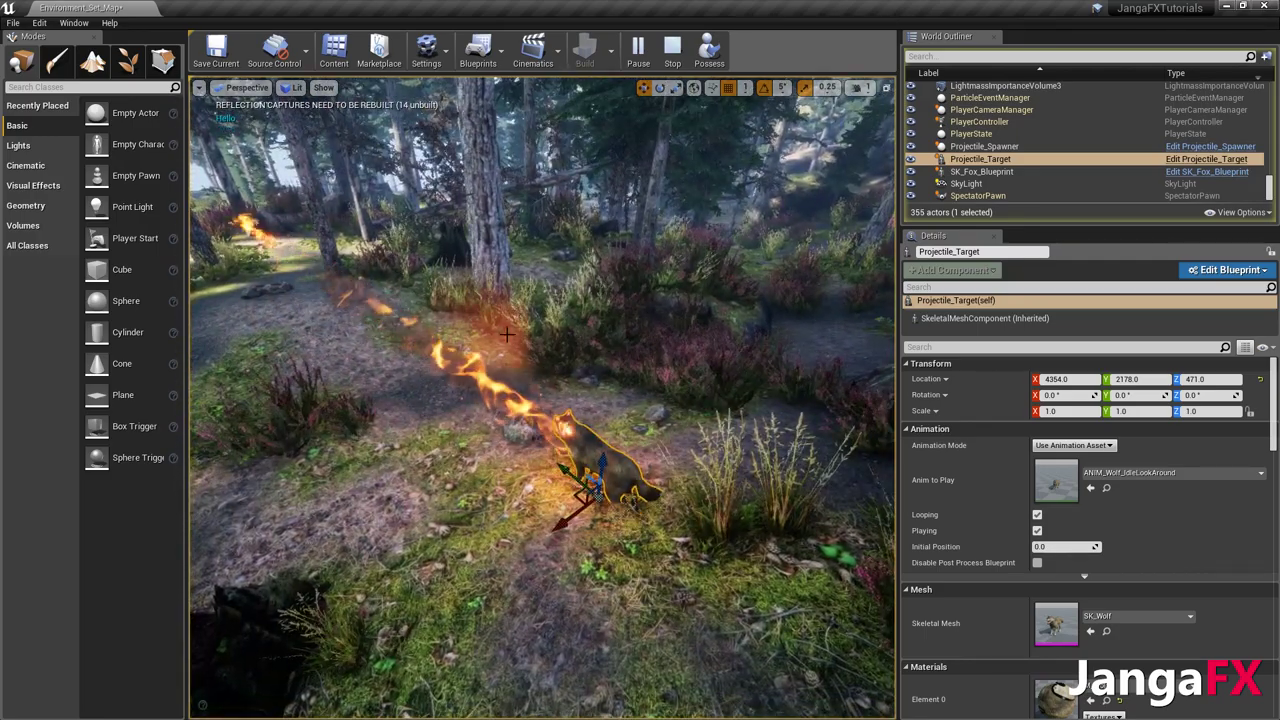
# - Open the Fireball_projectile_01 blueprint from the JangaFXTutorials Blueprints folder and stop the running simulation
pyautogui.click(334, 52)
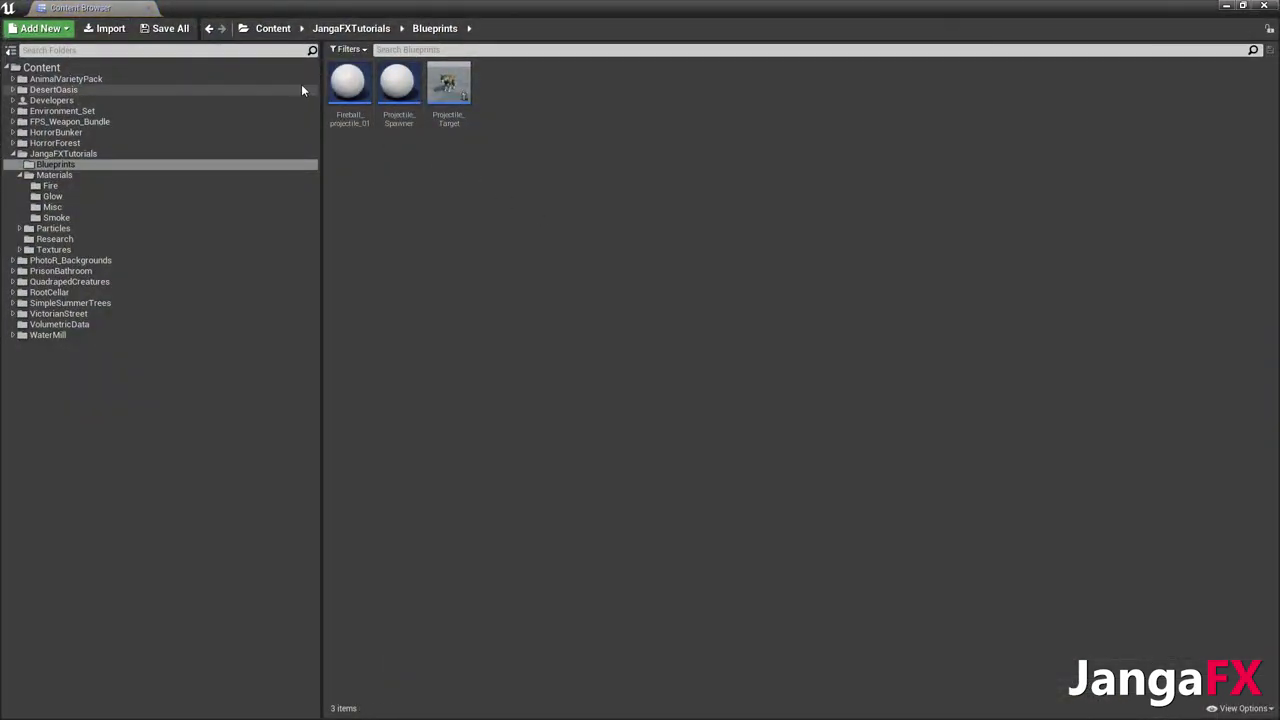
pyautogui.doubleClick(348, 85)
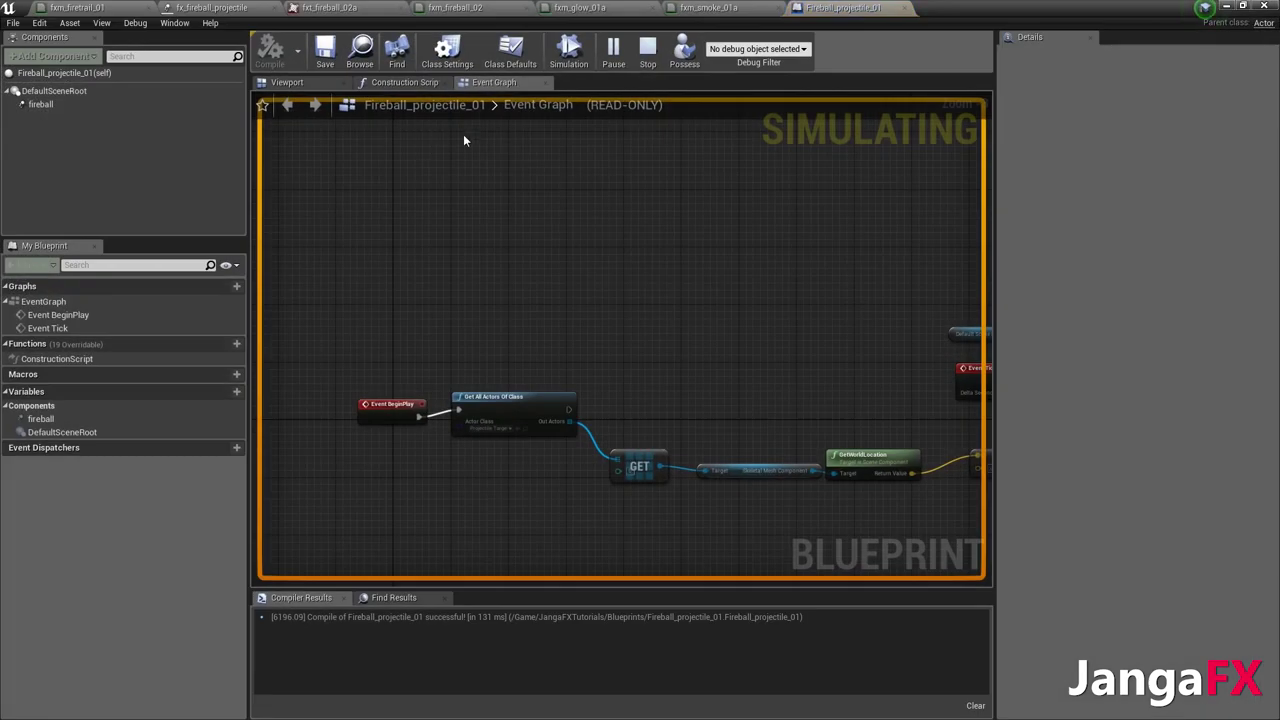
pyautogui.click(647, 55)
# - Examine the event graph's node network, from Event BeginPlay through the Event Tick movement nodes and back
pyautogui.scroll(-1, 621, 135)
pyautogui.moveTo(678, 213); pyautogui.dragTo(735, 272, button='right')
pyautogui.moveTo(846, 274); pyautogui.dragTo(521, 240, button='right')
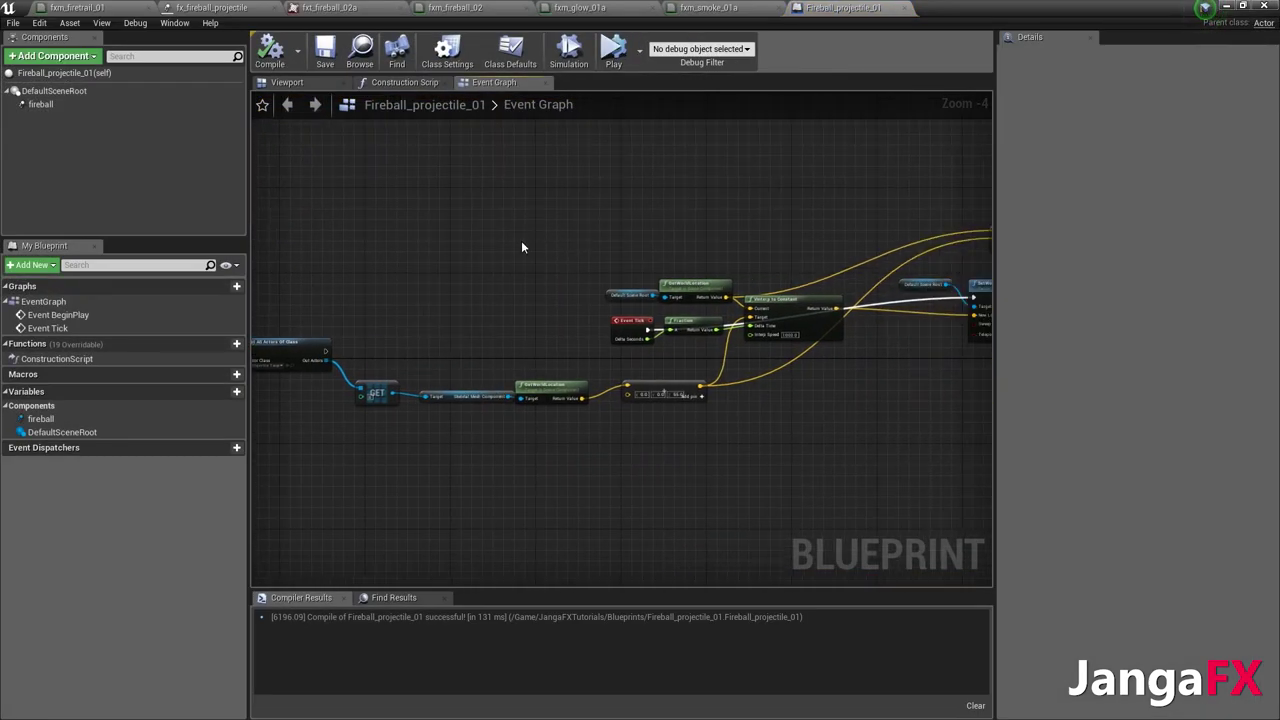
pyautogui.moveTo(674, 247); pyautogui.dragTo(517, 239, button='right')
pyautogui.moveTo(902, 262); pyautogui.dragTo(671, 262, button='right')
pyautogui.moveTo(836, 212)
pyautogui.mouseDown(button='right')
pyautogui.moveTo(656, 216)
pyautogui.moveTo(830, 226)
pyautogui.mouseUp(button='right')
pyautogui.moveTo(480, 226); pyautogui.dragTo(754, 226, button='right')
pyautogui.moveTo(262, 247); pyautogui.dragTo(551, 319, button='right')
pyautogui.scroll(2, 498, 247)
# - Add a Timeline node to the event graph and place it above the Get All Actors Of Class node
pyautogui.rightClick(553, 298)
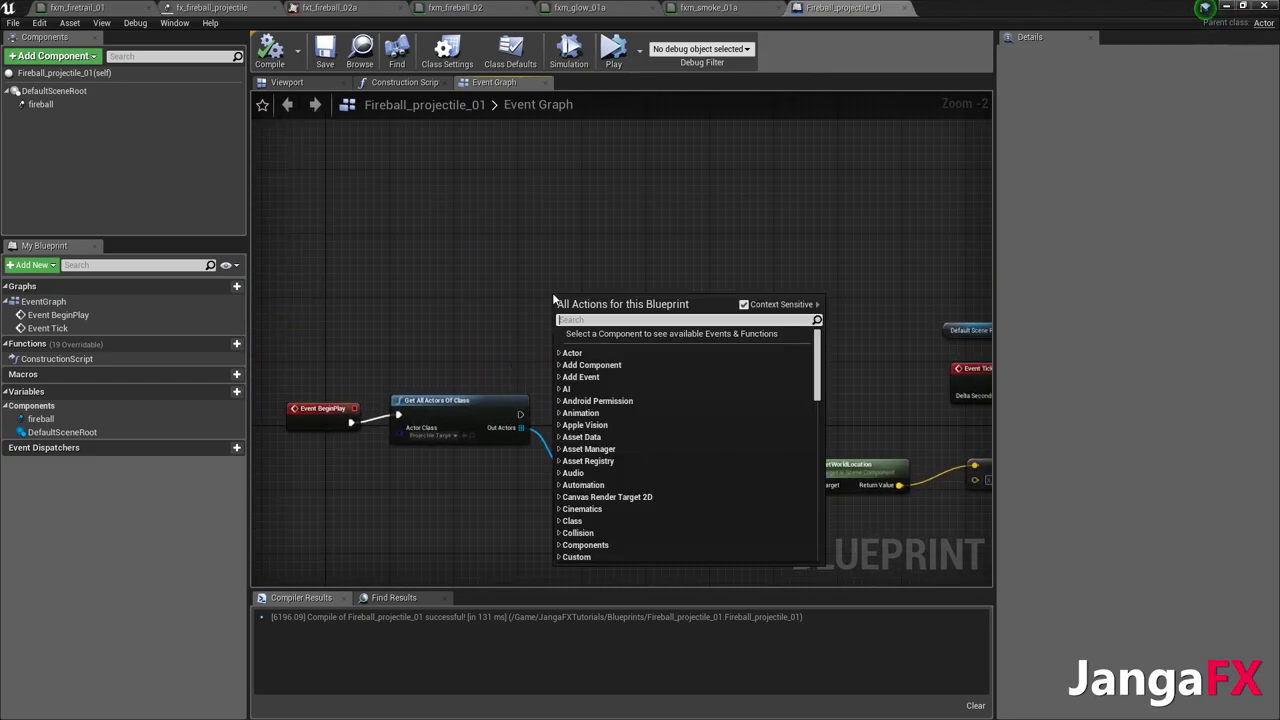
pyautogui.write('timel')
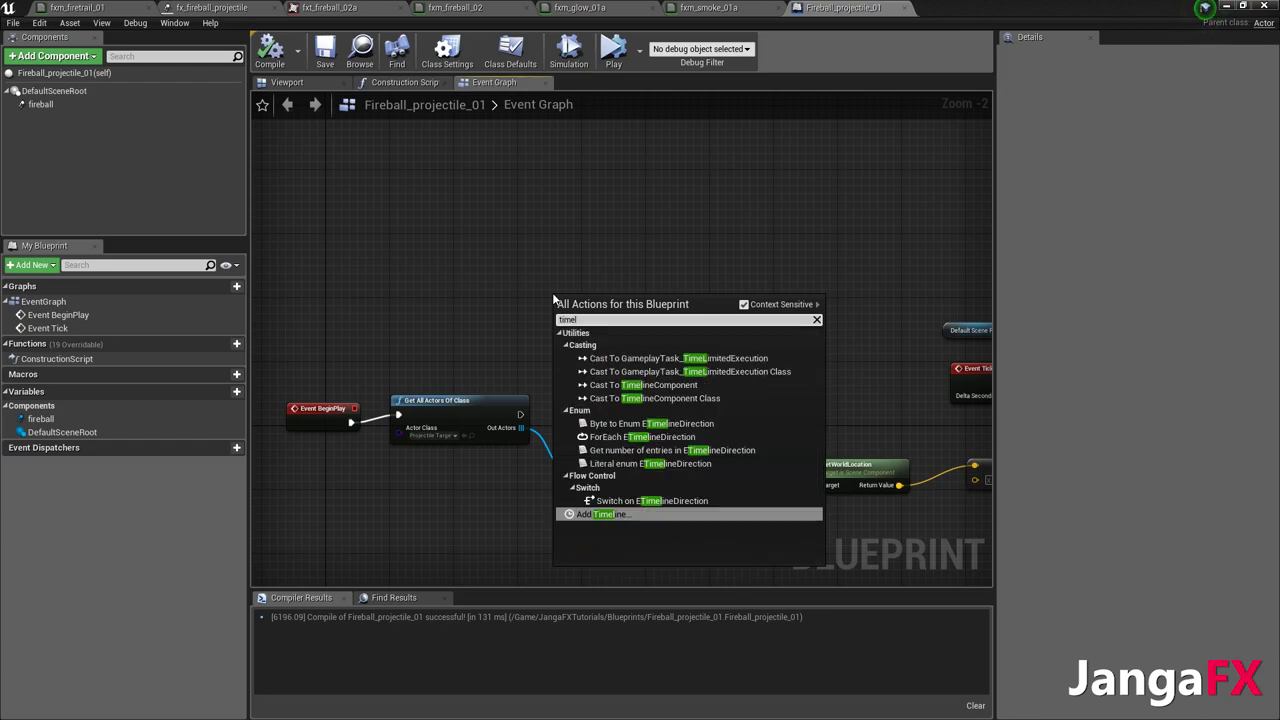
pyautogui.press('Return')
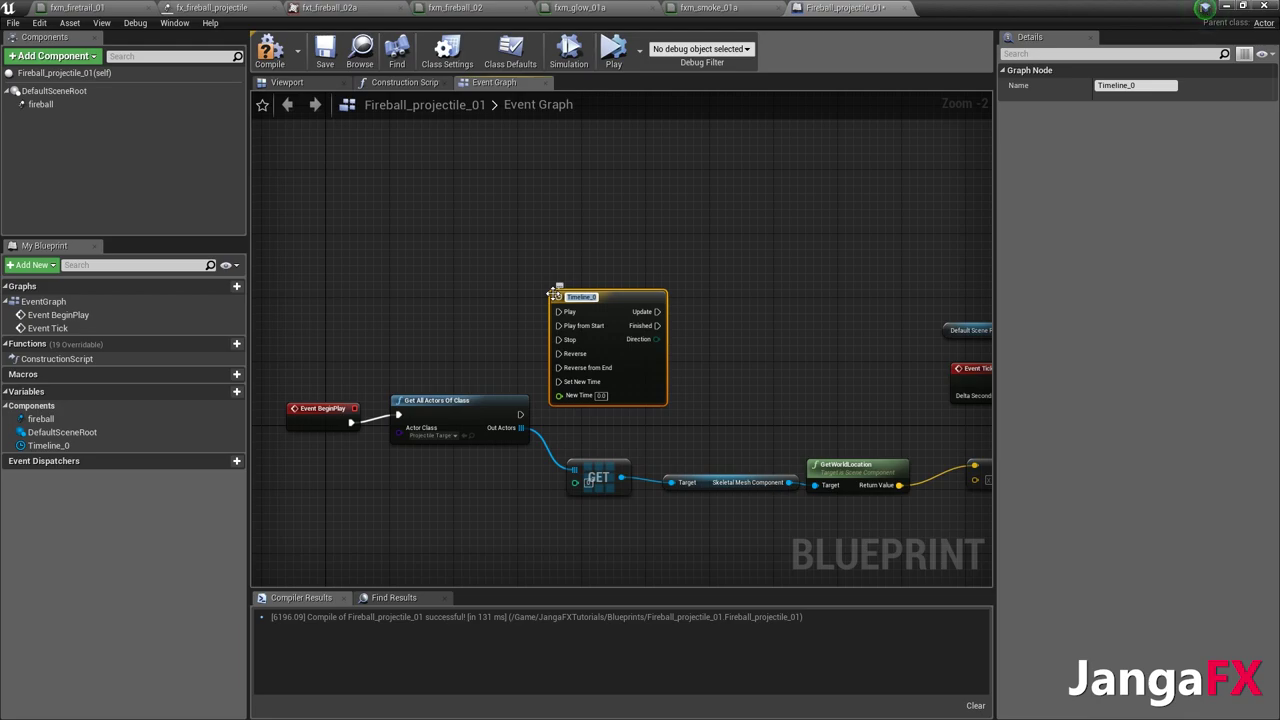
pyautogui.click(553, 294)
pyautogui.moveTo(606, 296); pyautogui.dragTo(566, 239)
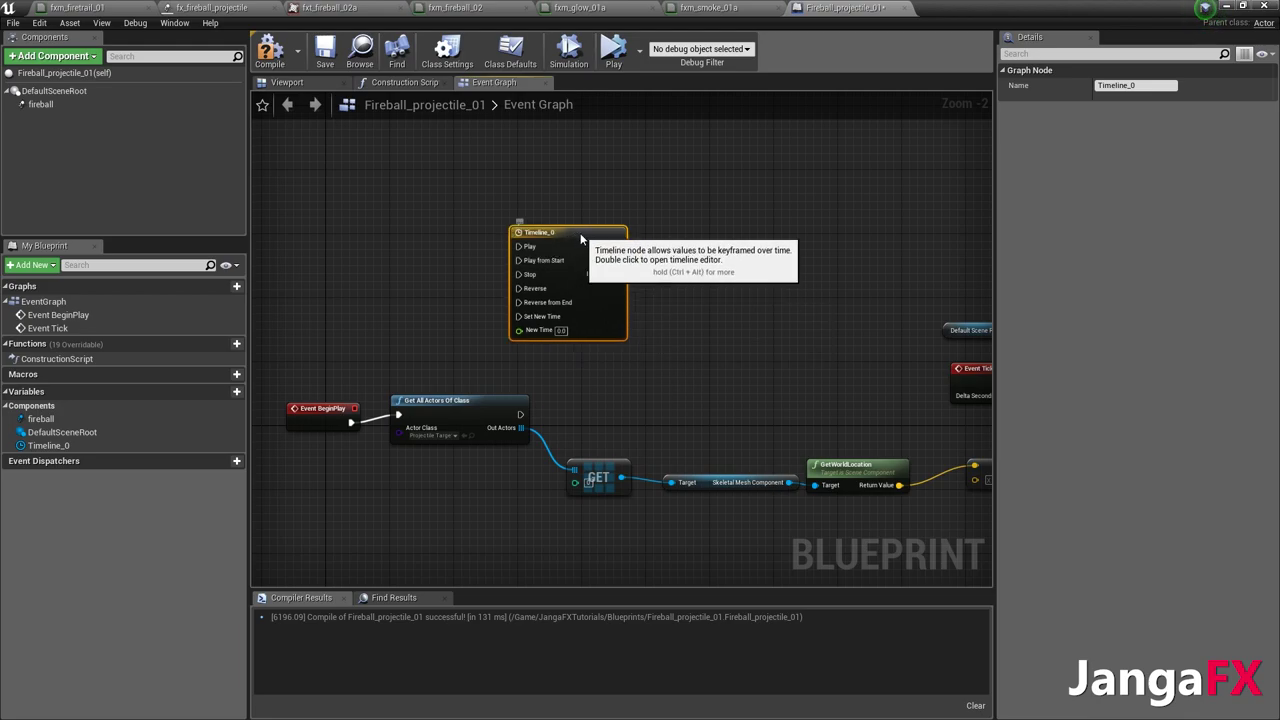
# - Open the new timeline, add a vector track, and hide its X and Y curves
pyautogui.doubleClick(566, 239)
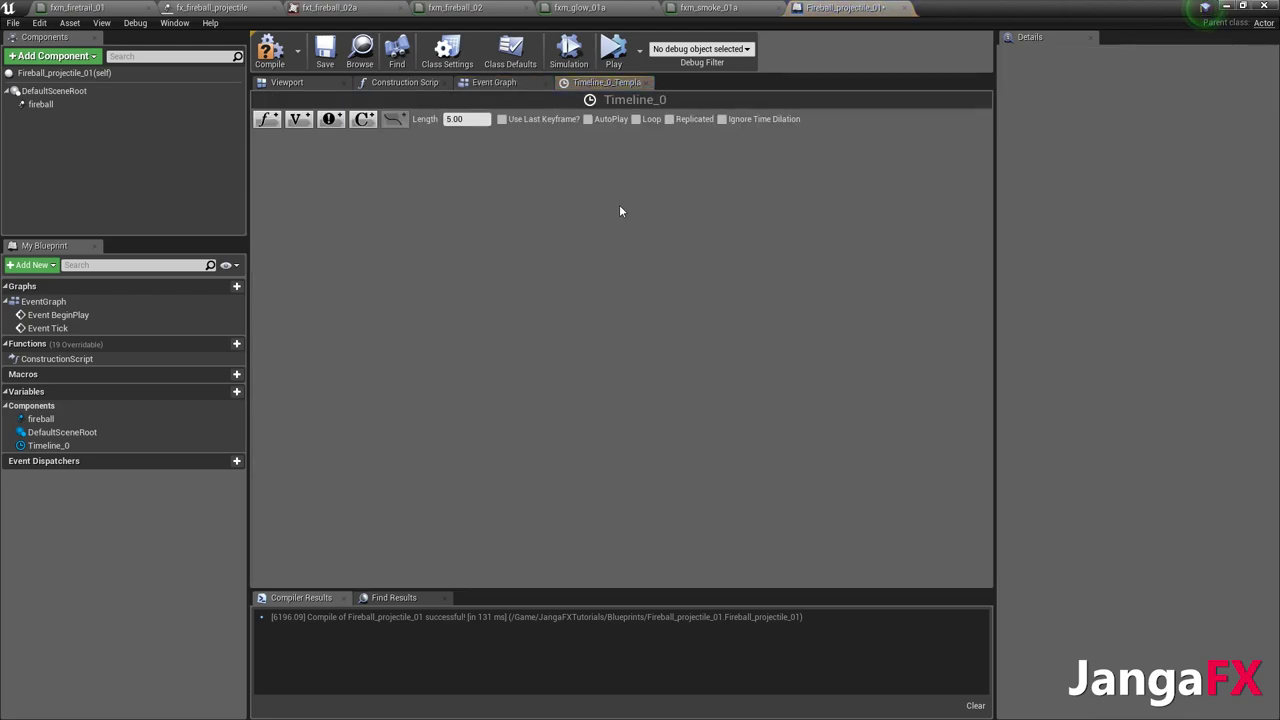
pyautogui.click(298, 119)
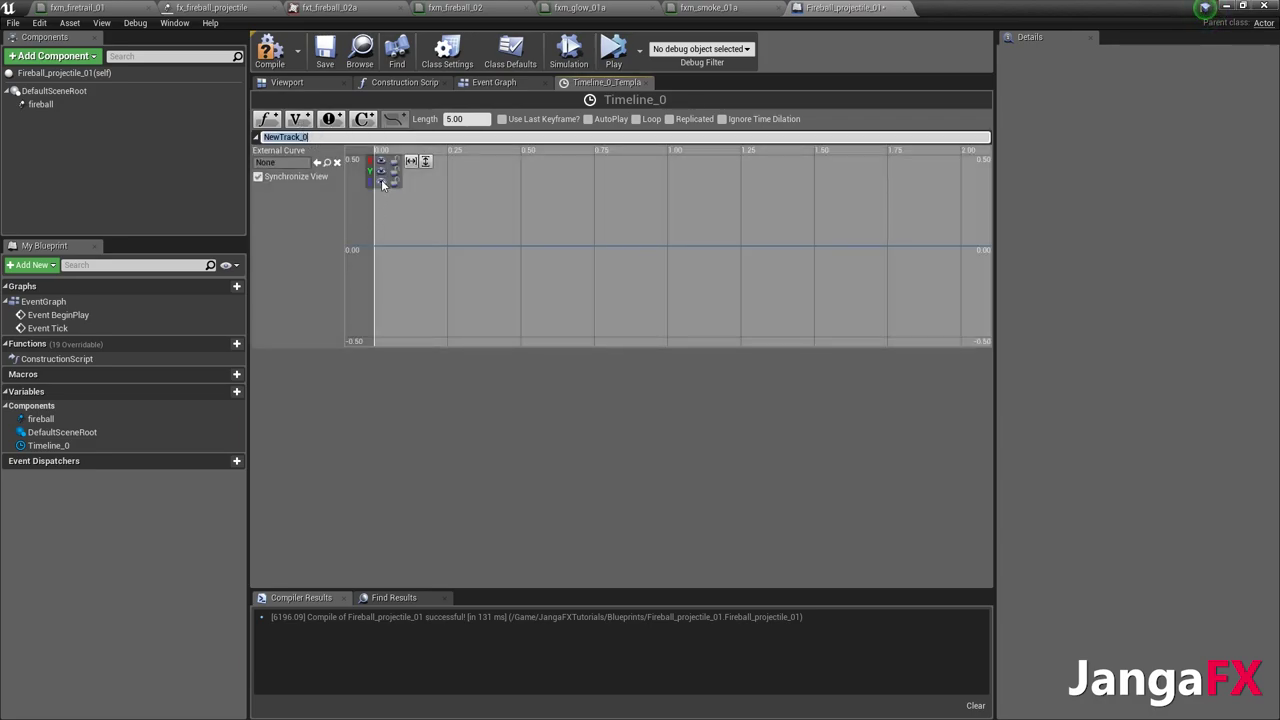
pyautogui.click(380, 160)
pyautogui.click(380, 170)
# - Set the timeline's length to 1.00
pyautogui.scroll(-9, 488, 244)
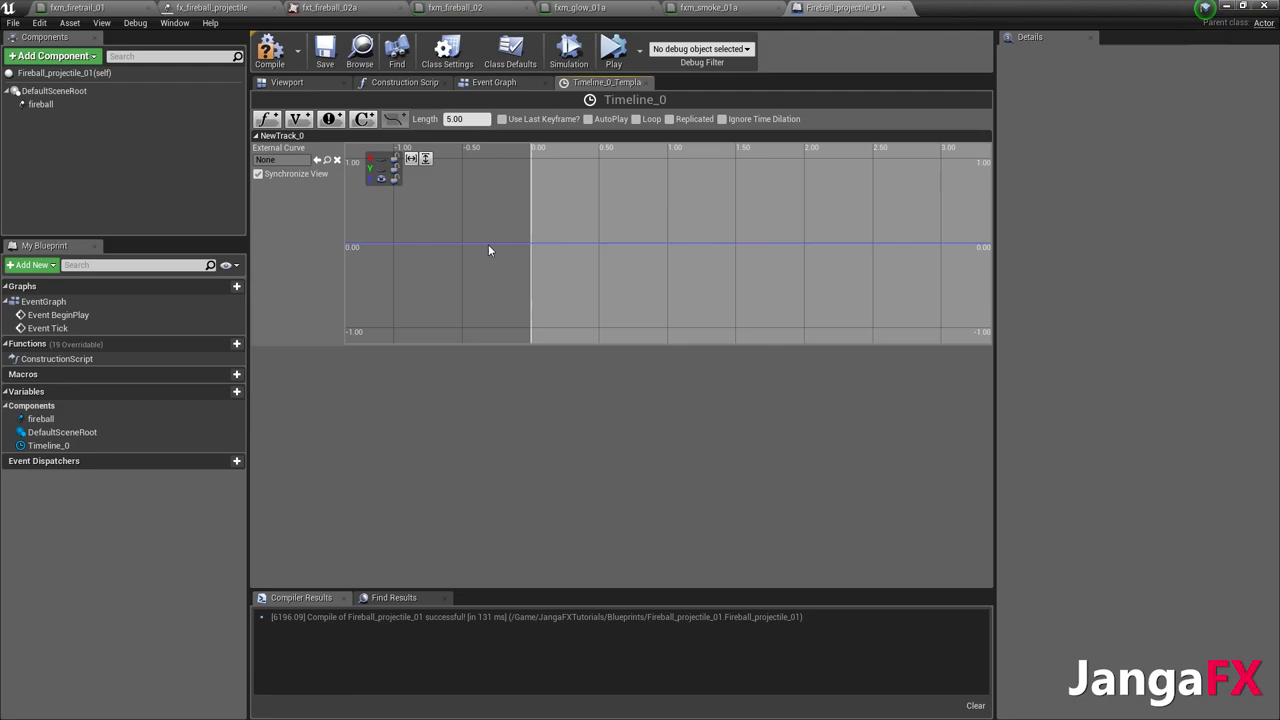
pyautogui.scroll(-5, 671, 227)
pyautogui.scroll(-2, 670, 232)
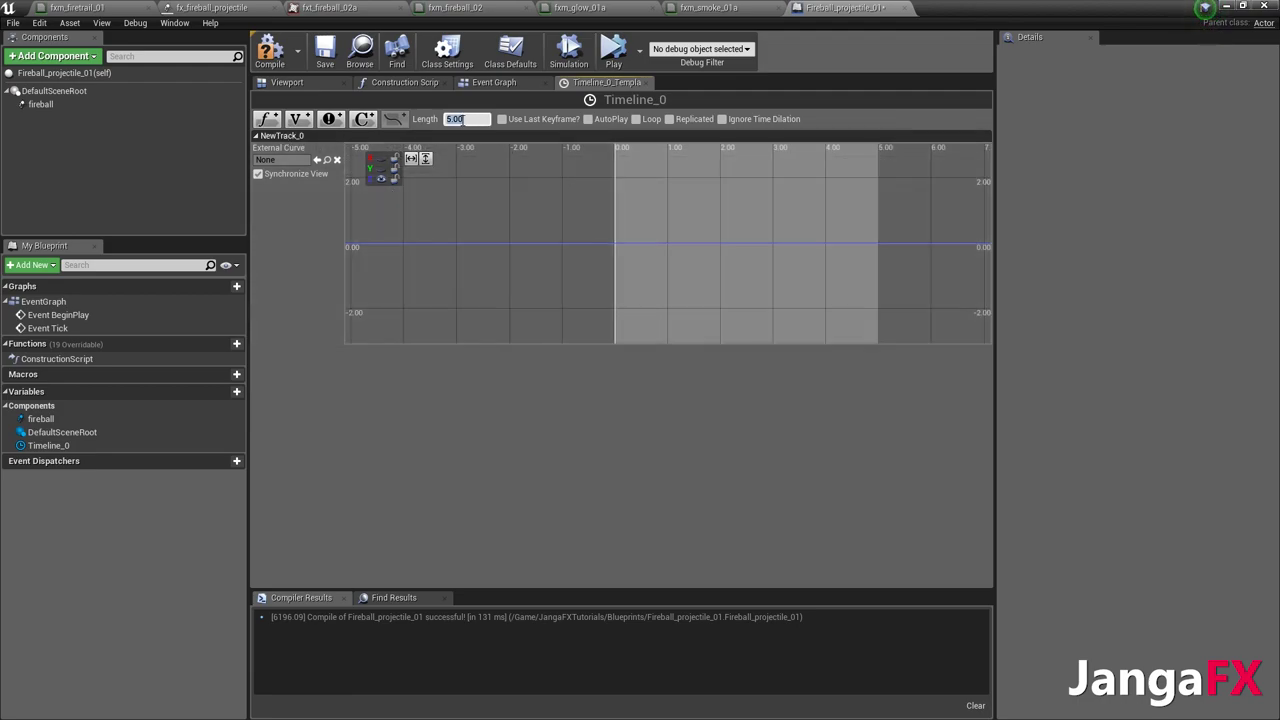
pyautogui.press('Return')
# - Add three keys to the Z curve, at the timeline's start, end and midpoint
pyautogui.scroll(8, 599, 196)
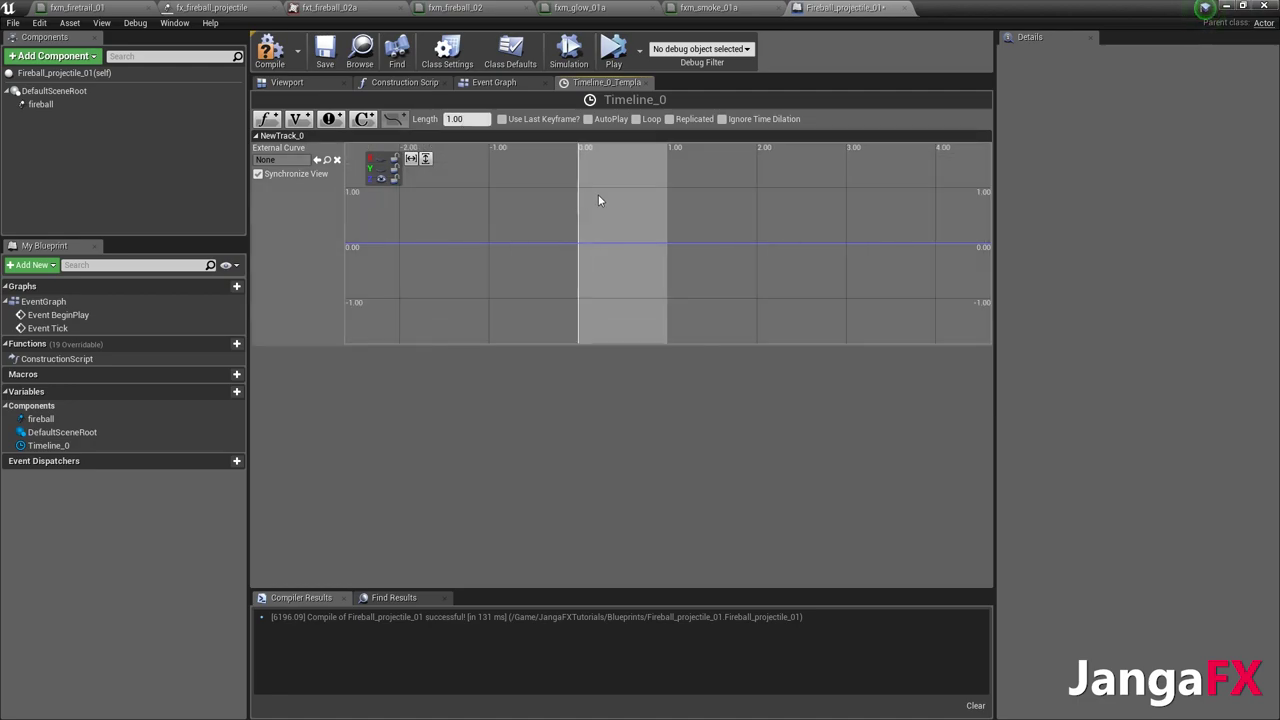
pyautogui.moveTo(636, 182); pyautogui.dragTo(636, 234)
pyautogui.scroll(-2, 610, 230)
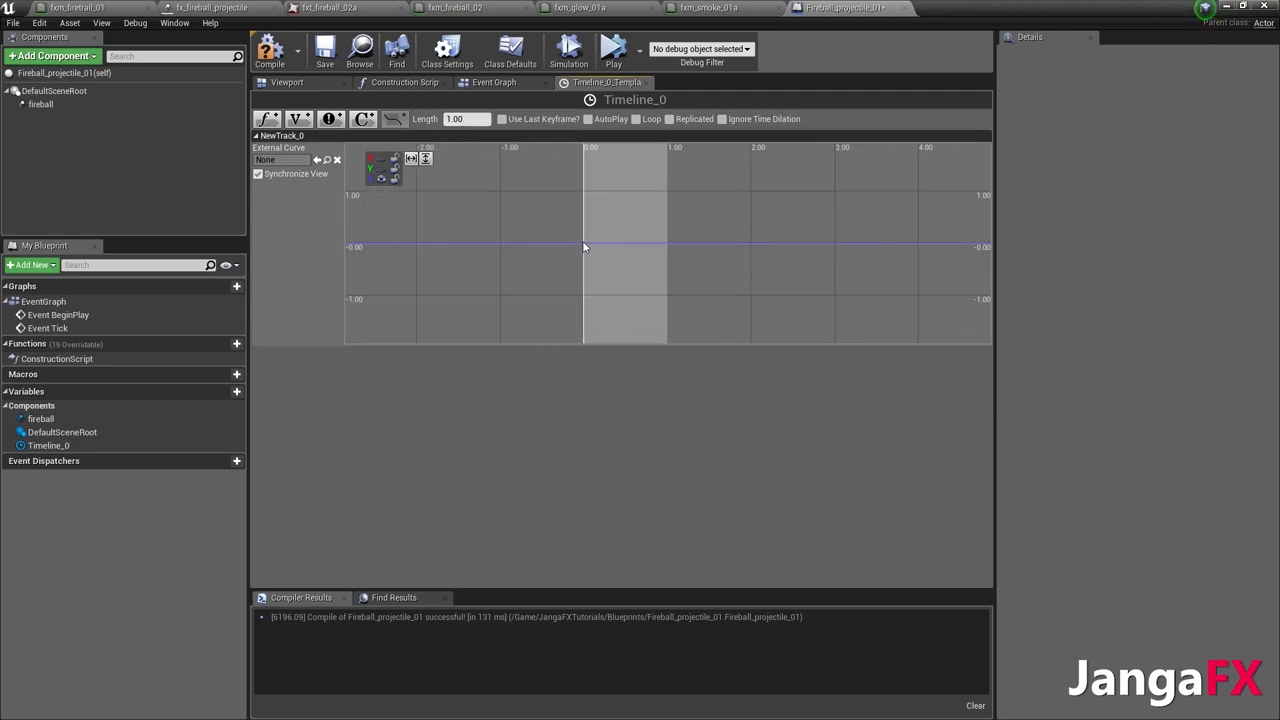
pyautogui.keyDown('shift'); pyautogui.click(583, 243); pyautogui.keyUp('shift')
pyautogui.keyDown('shift'); pyautogui.click(667, 242); pyautogui.keyUp('shift')
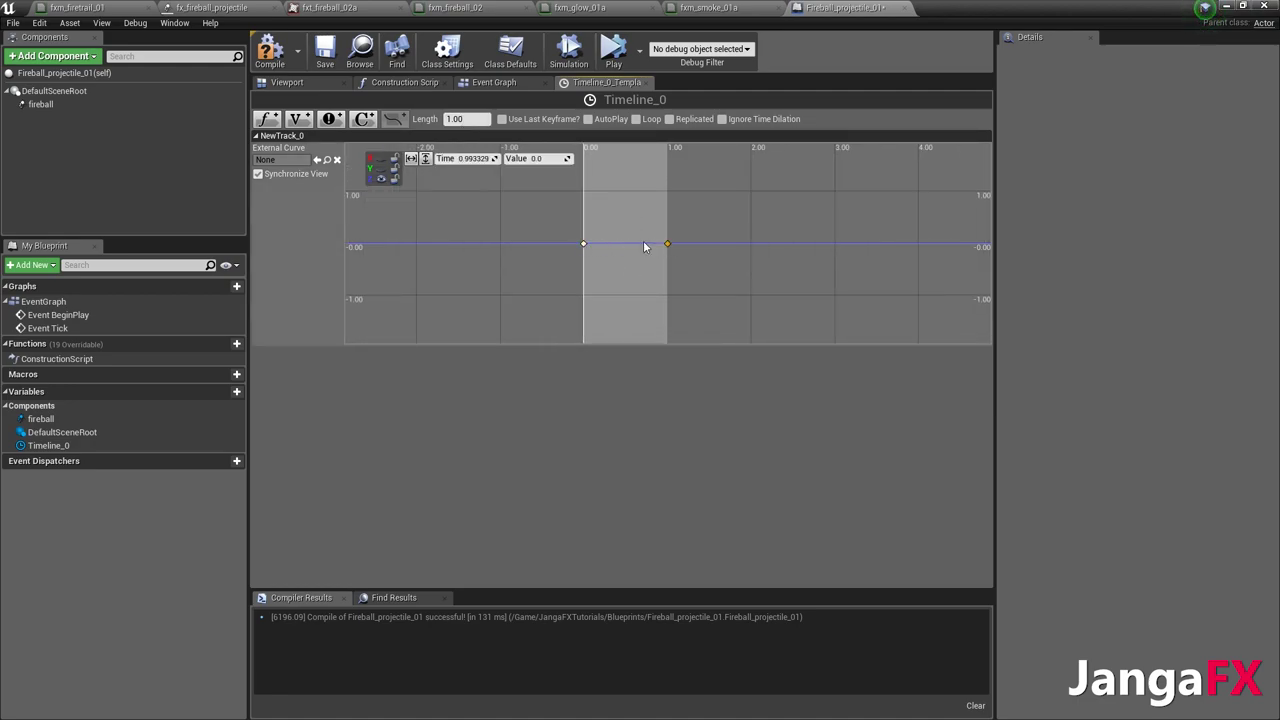
pyautogui.click(625, 242)
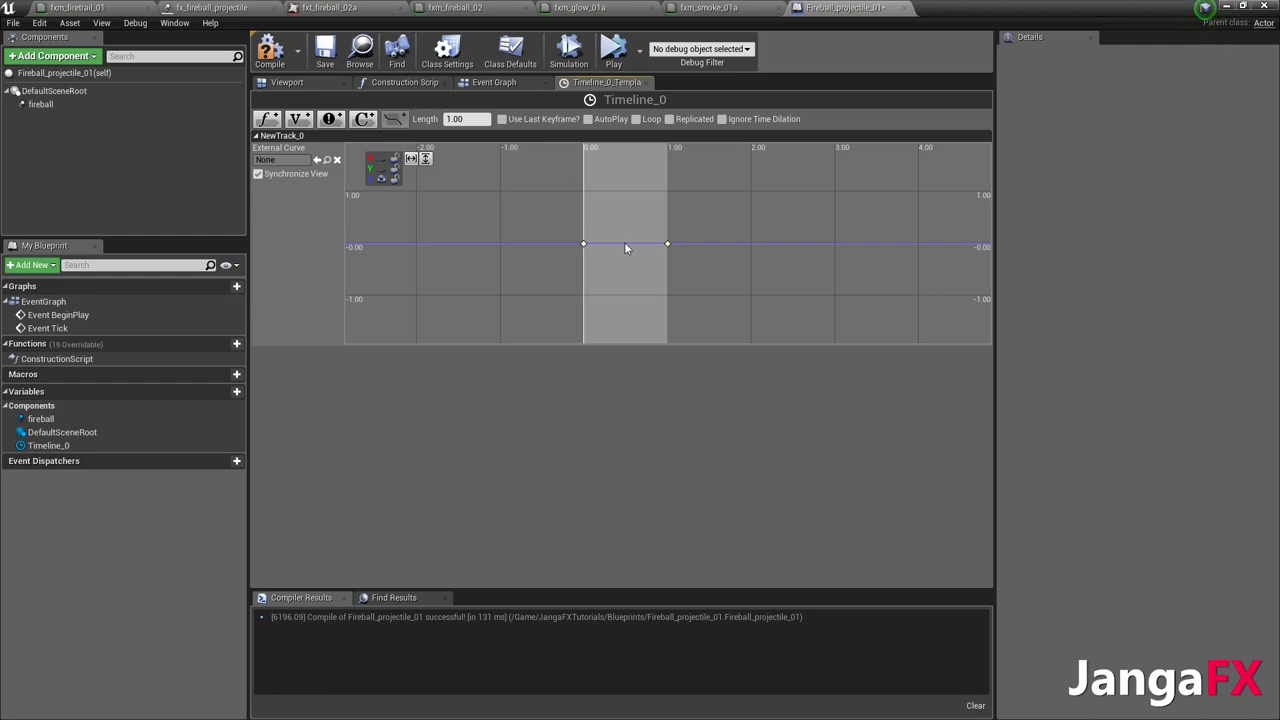
pyautogui.keyDown('shift'); pyautogui.click(624, 243); pyautogui.keyUp('shift')
# - Set the Z curve's middle key to time 0.5 and value 3.5
pyautogui.click(470, 158)
pyautogui.write('0.5')
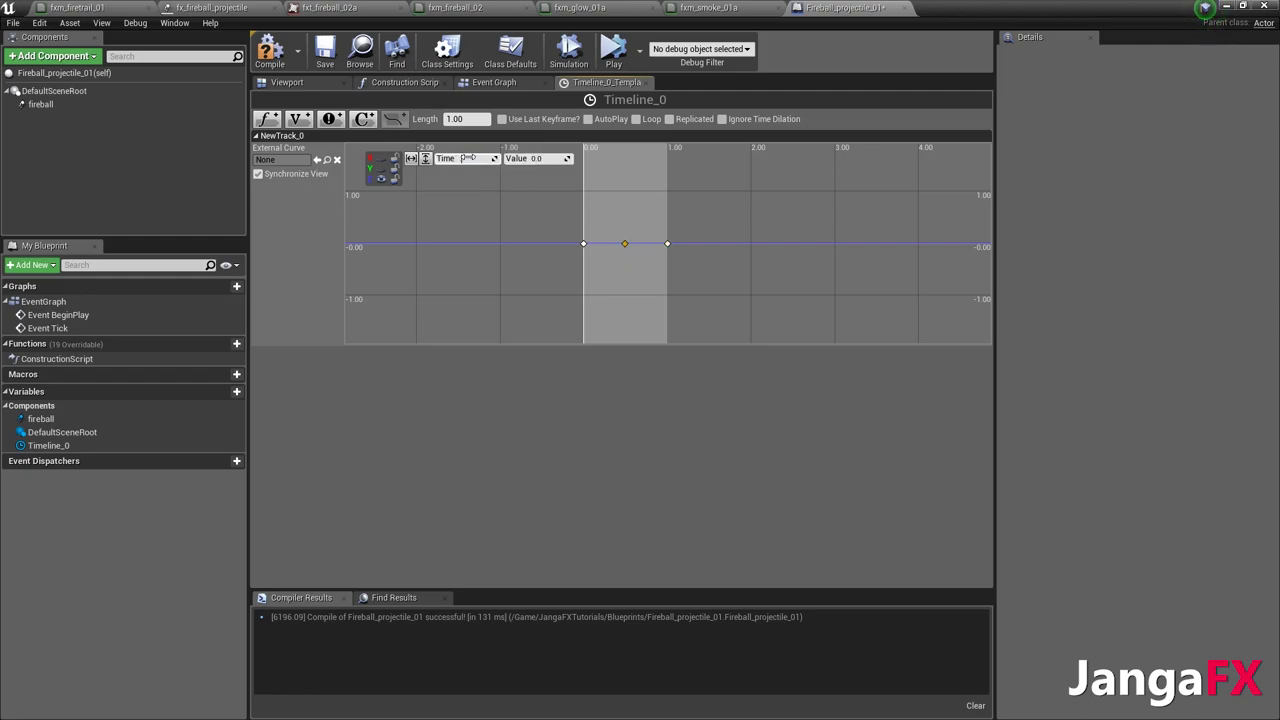
pyautogui.press('Tab')
pyautogui.write('5')
pyautogui.press('Return')
pyautogui.scroll(-2, 788, 201)
pyautogui.moveTo(788, 201); pyautogui.dragTo(789, 260, button='middle')
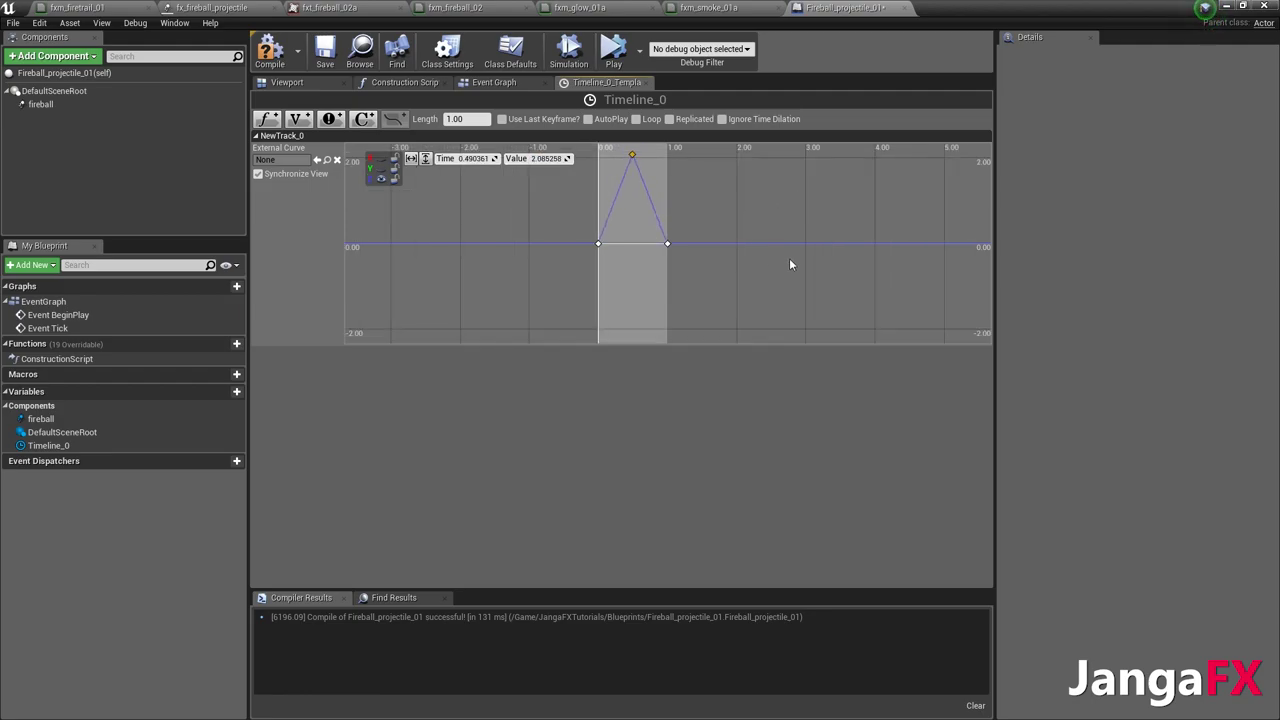
pyautogui.click(479, 159)
pyautogui.press('BackSpace')
pyautogui.write('.5')
pyautogui.press('Tab')
pyautogui.write('3.5')
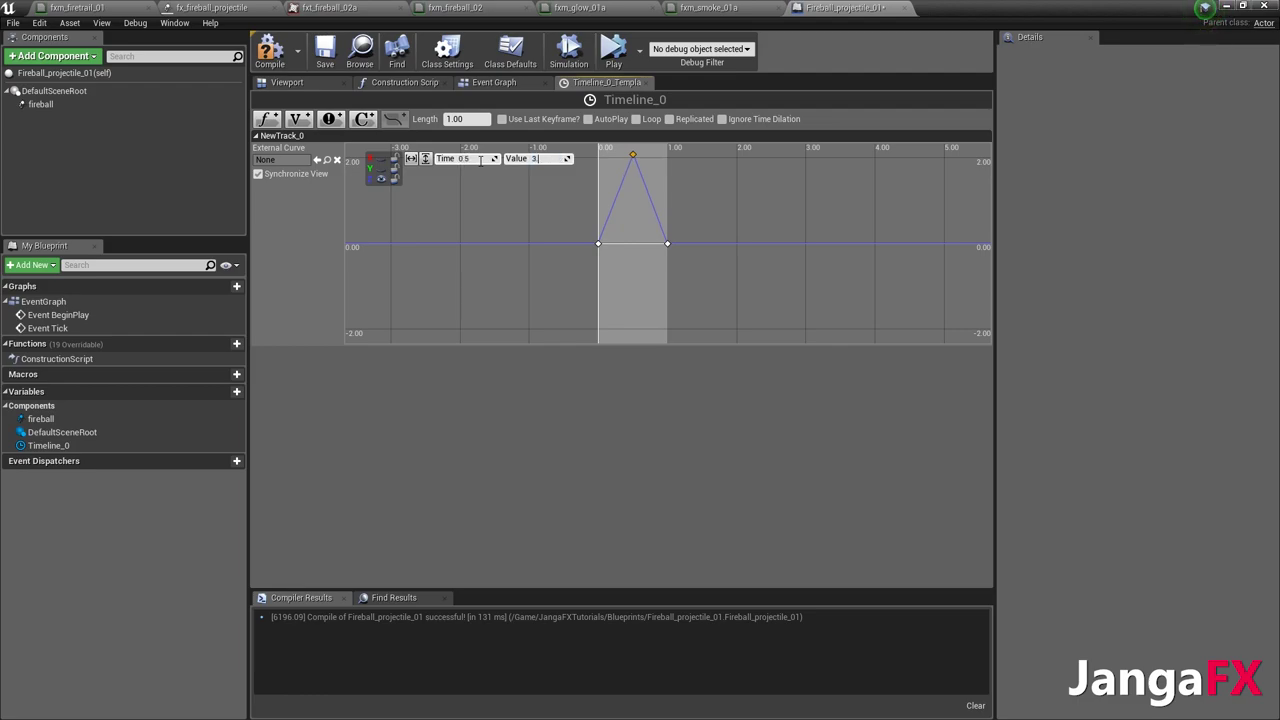
pyautogui.press('Return')
# - Set the Z curve's first key to time 0 and its last key to time 1
pyautogui.click(598, 244)
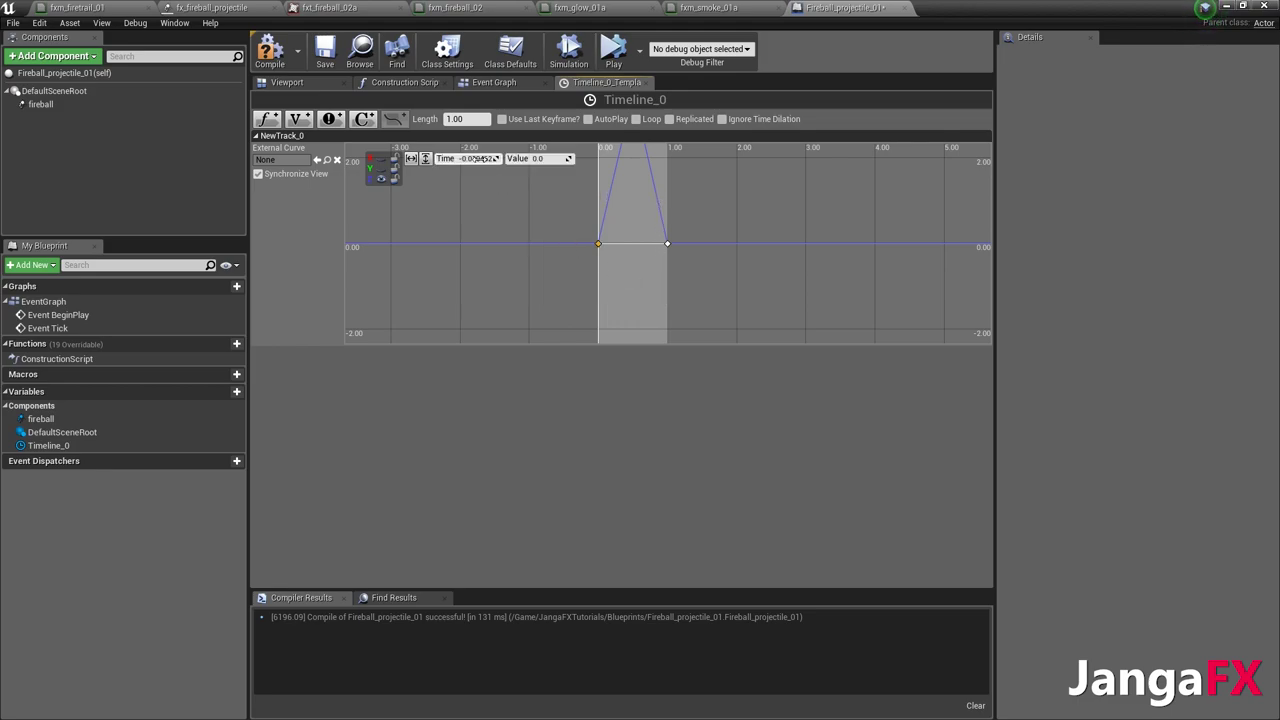
pyautogui.click(682, 258)
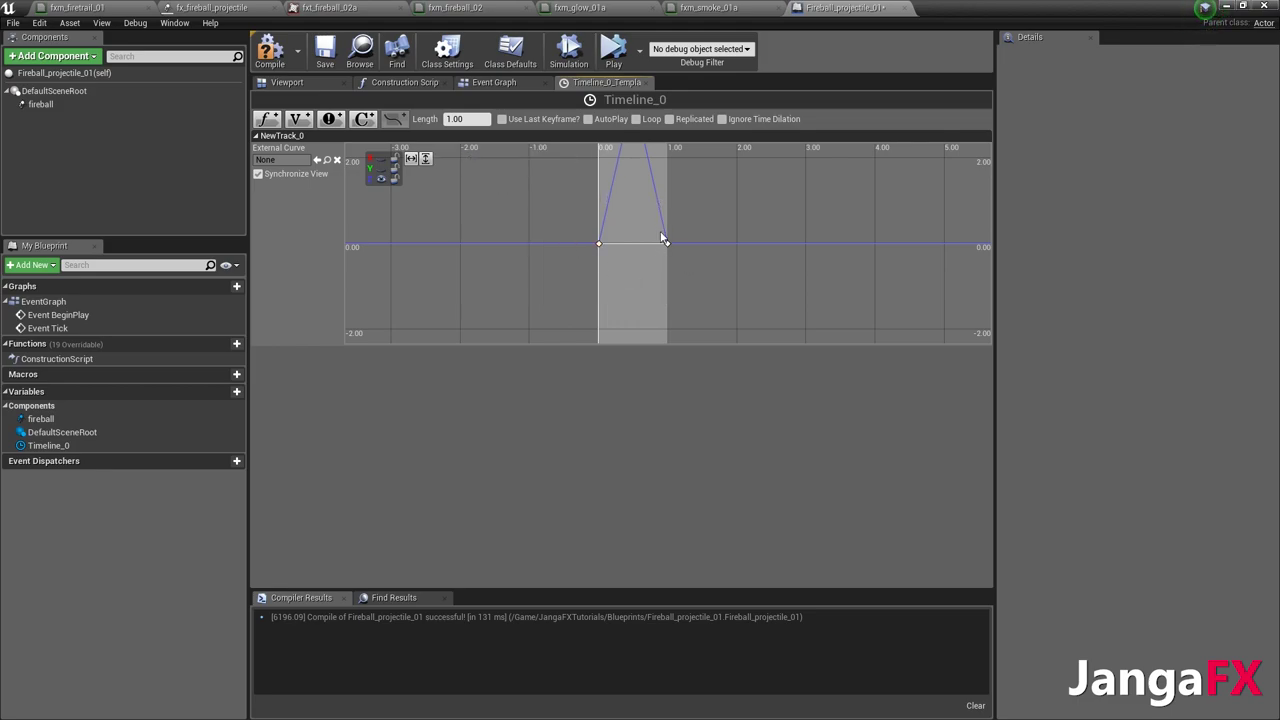
pyautogui.click(666, 243)
pyautogui.click(472, 158)
pyautogui.write('1')
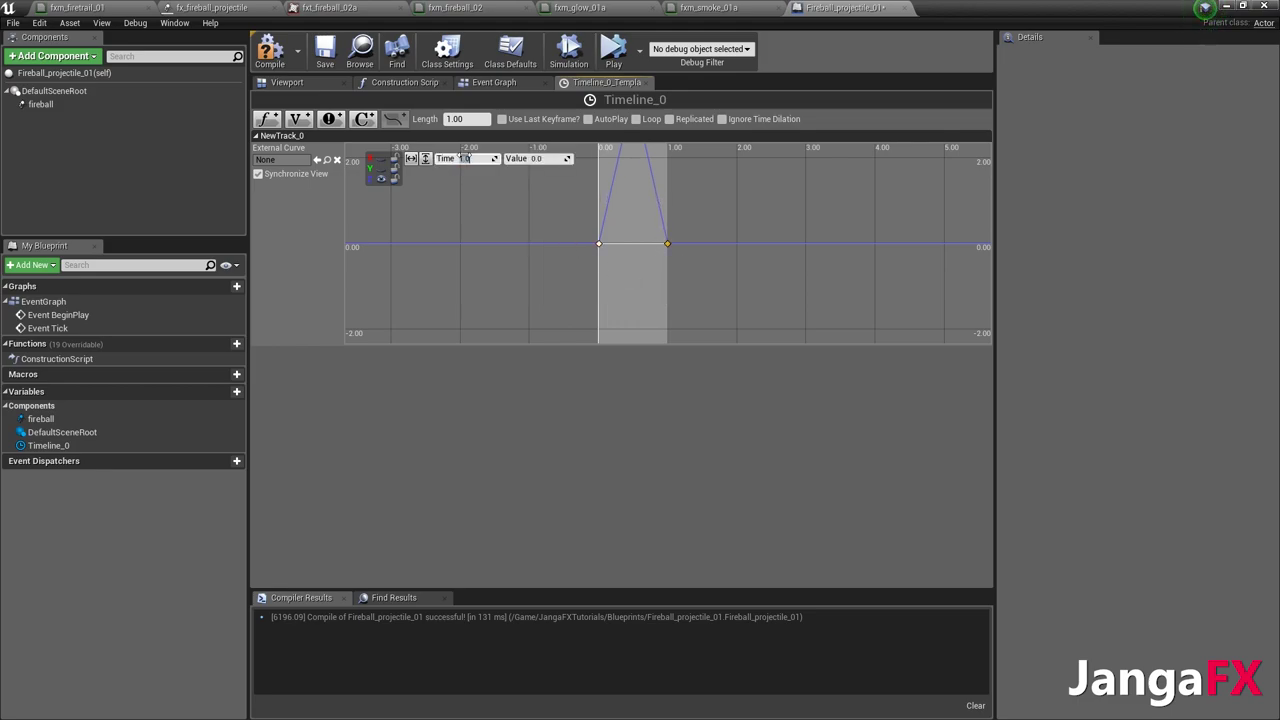
# - Show only the Y curve, set its middle key's time to 0.5 and raise its value to match the Z curve's peak
pyautogui.click(385, 181)
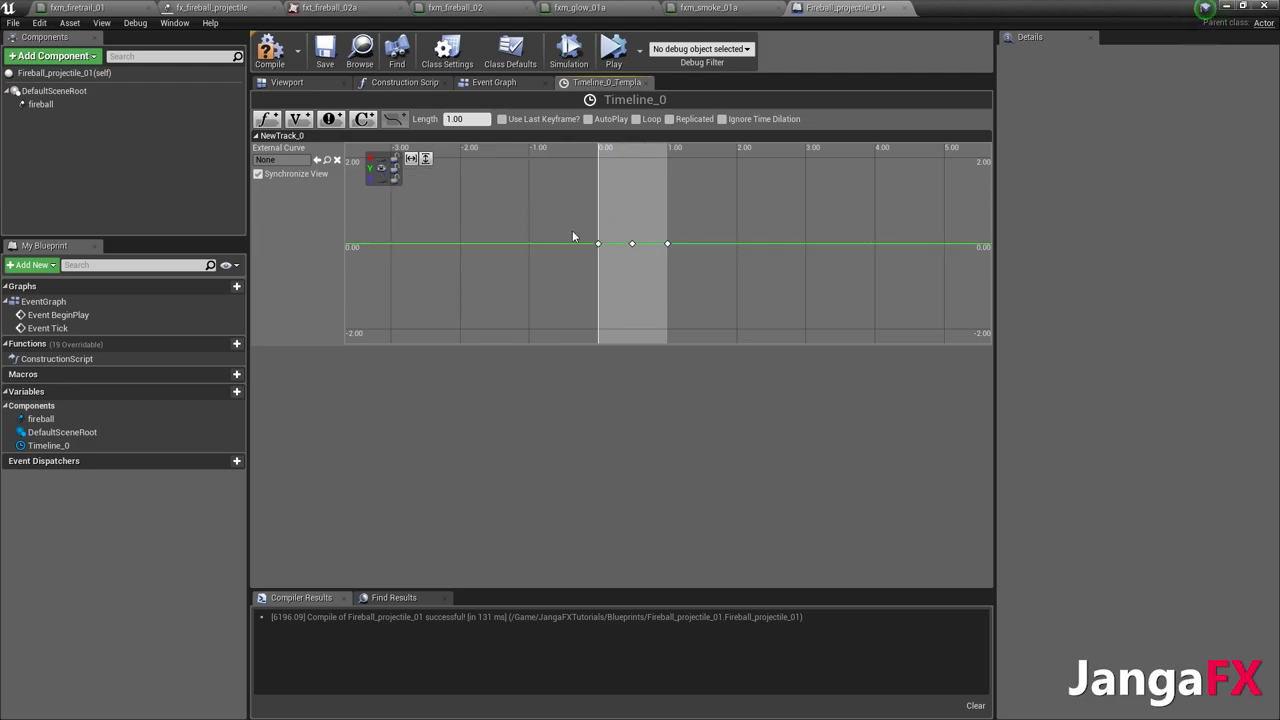
pyautogui.click(633, 244)
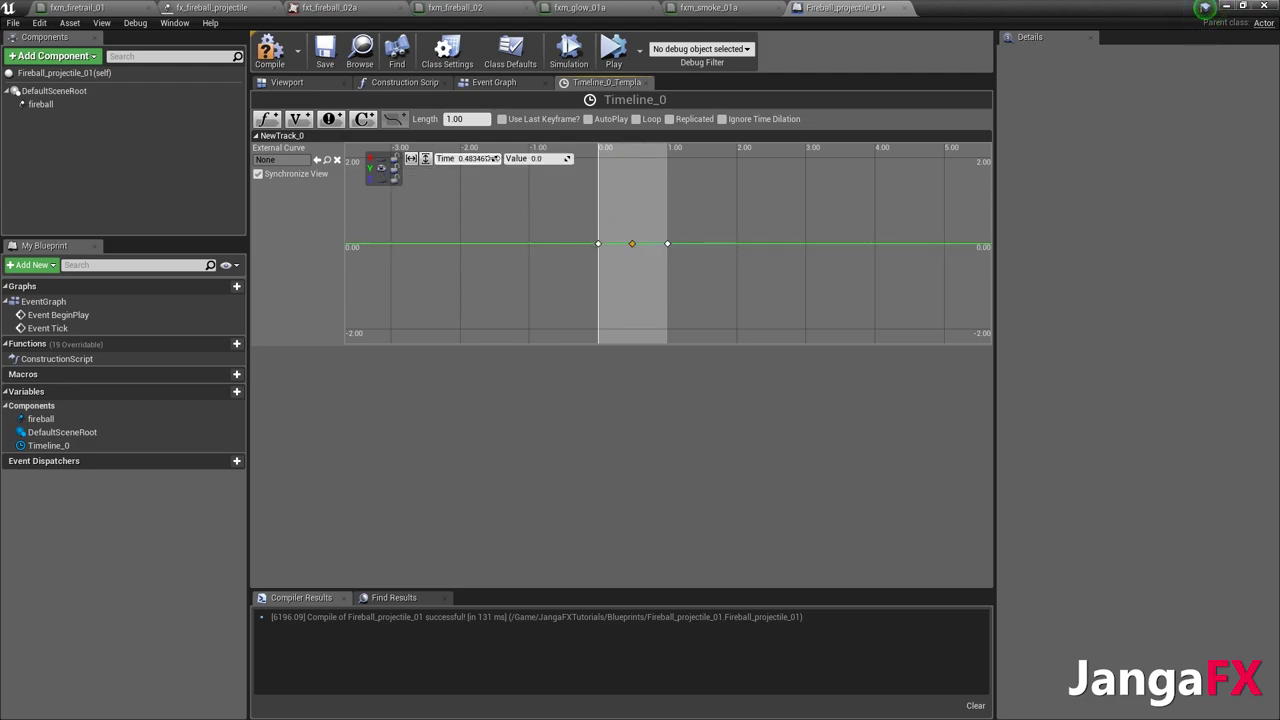
pyautogui.click(489, 160)
pyautogui.write('0.5')
pyautogui.press('Tab')
# - Show only the X curve and set its middle key to time 0.5 and value 3.5
pyautogui.click(391, 176)
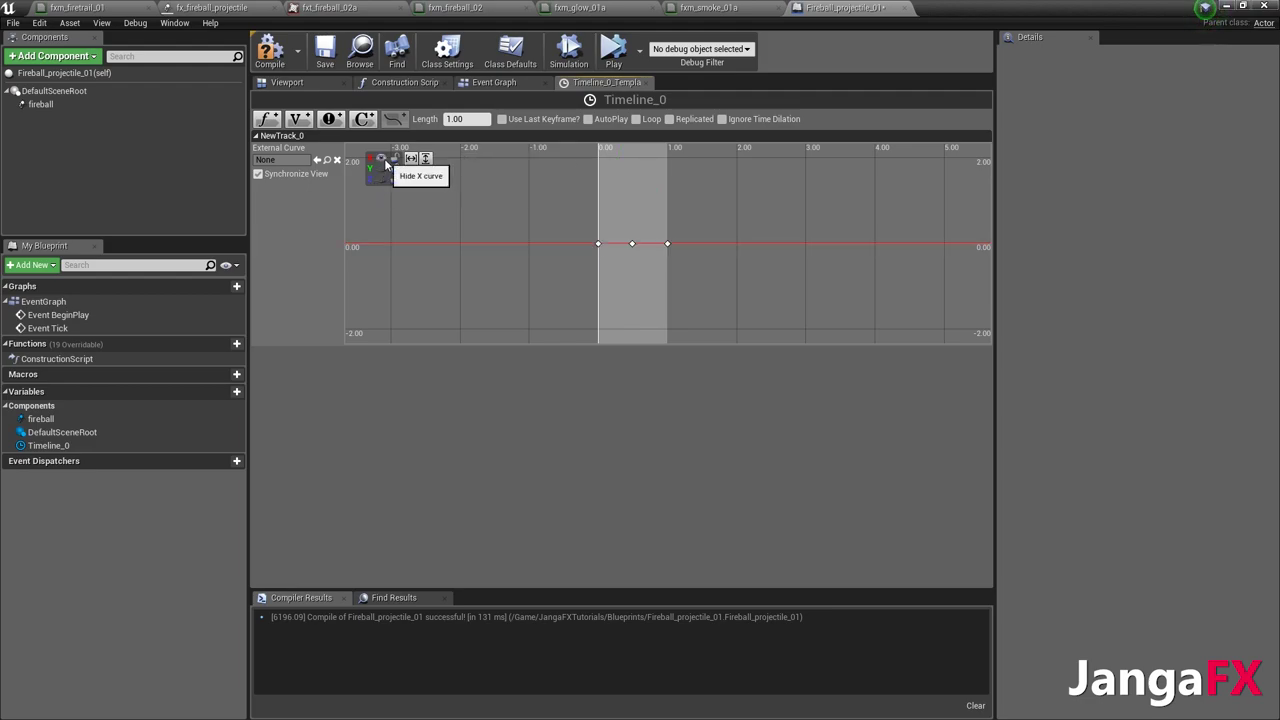
pyautogui.click(633, 246)
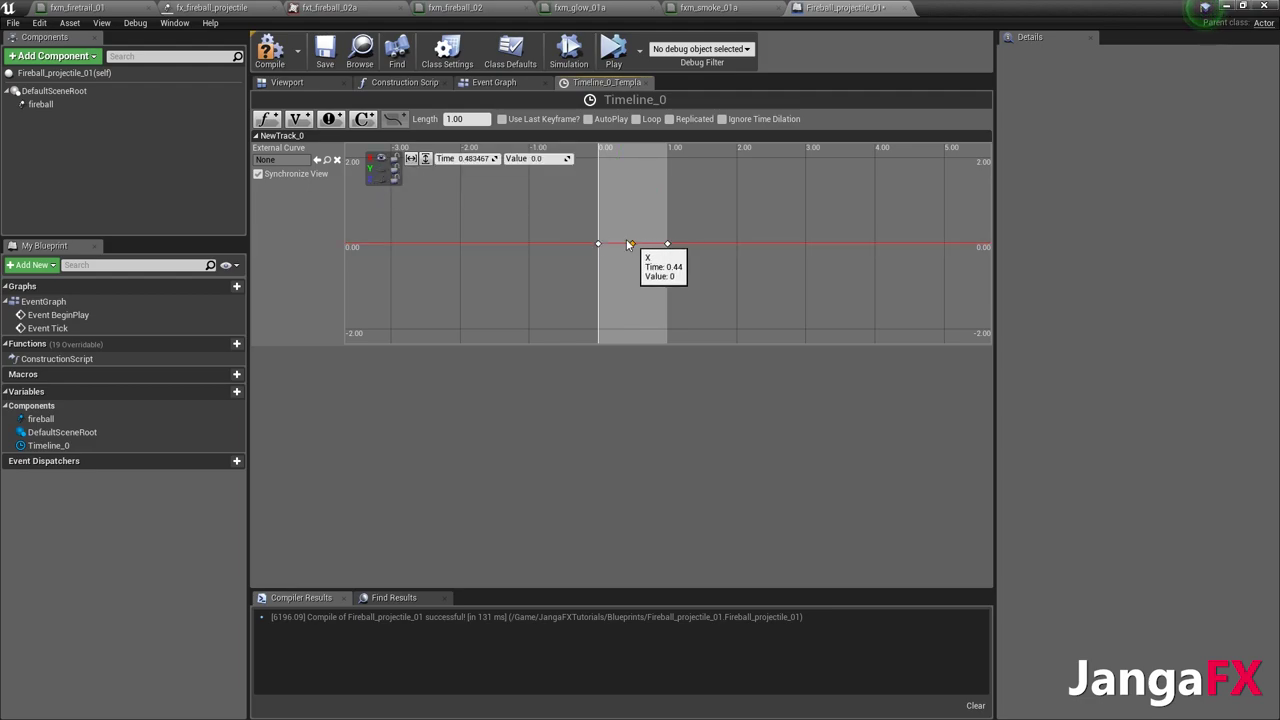
pyautogui.click(468, 160)
pyautogui.write('0.5')
pyautogui.press('Tab')
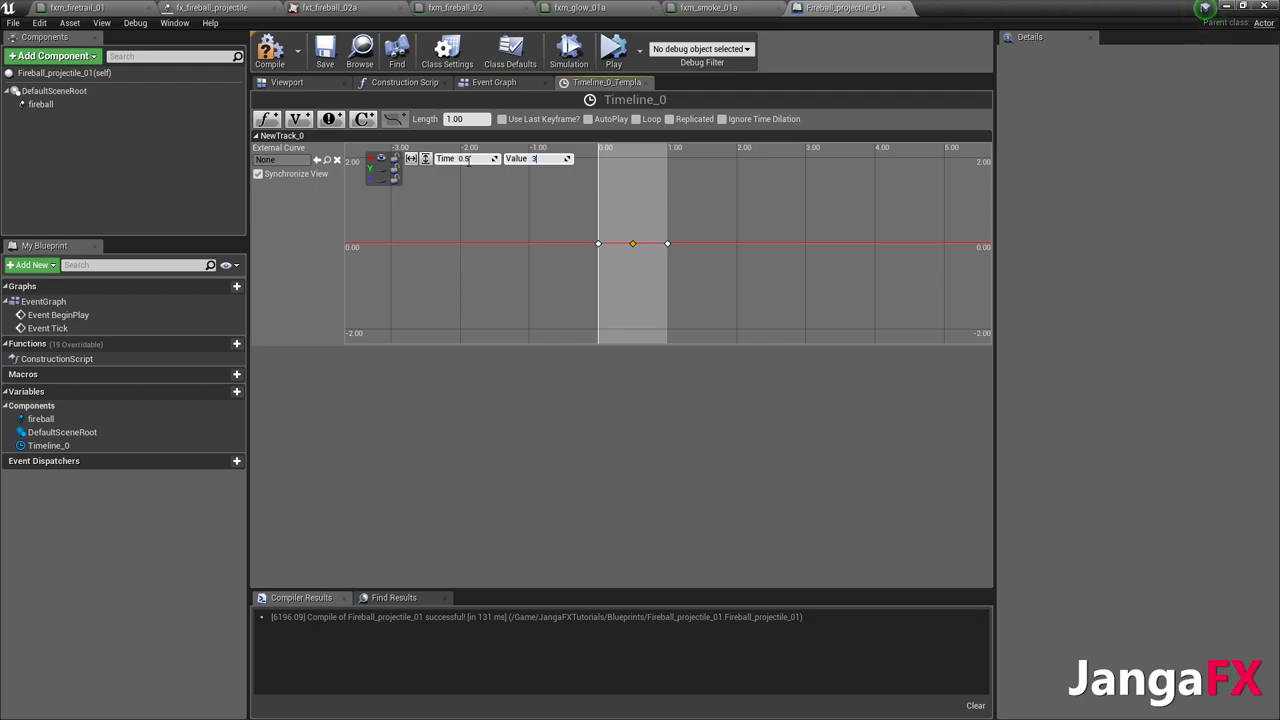
pyautogui.write('3.5')
pyautogui.press('Return')
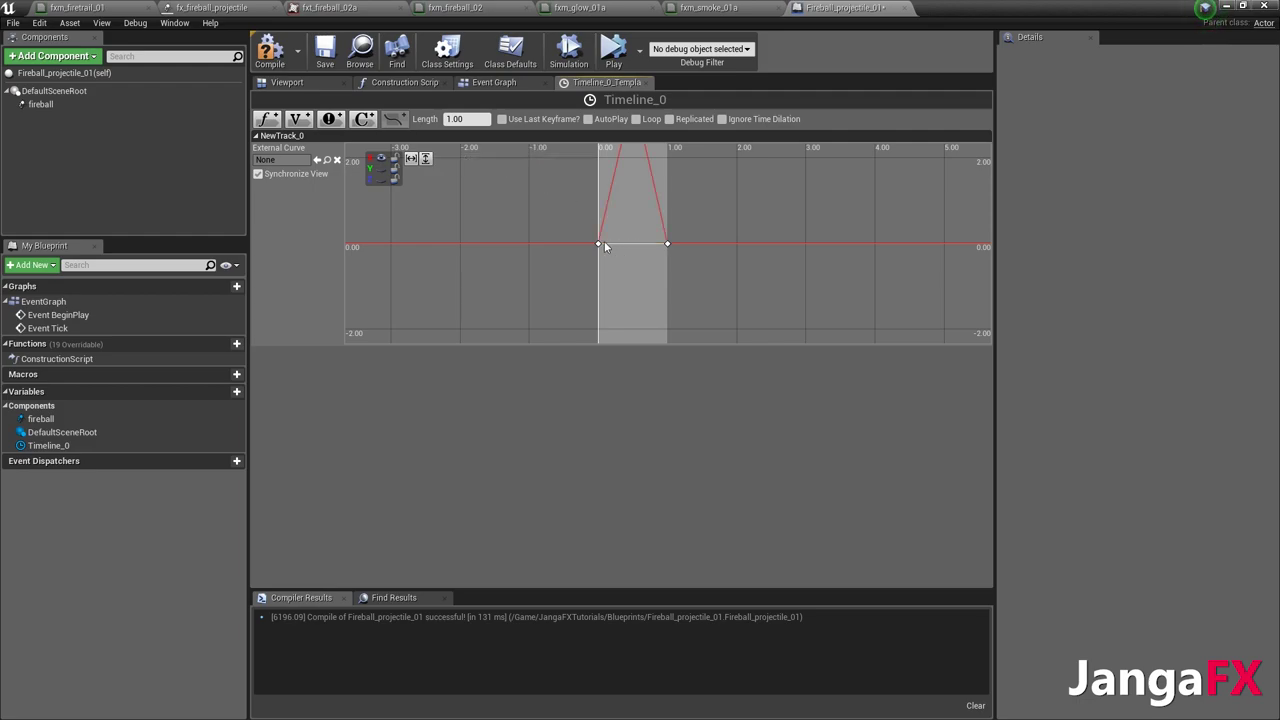
# - Set the X curve's first key to time 0.0 and its last key to time 1.0
pyautogui.click(599, 244)
pyautogui.click(460, 164)
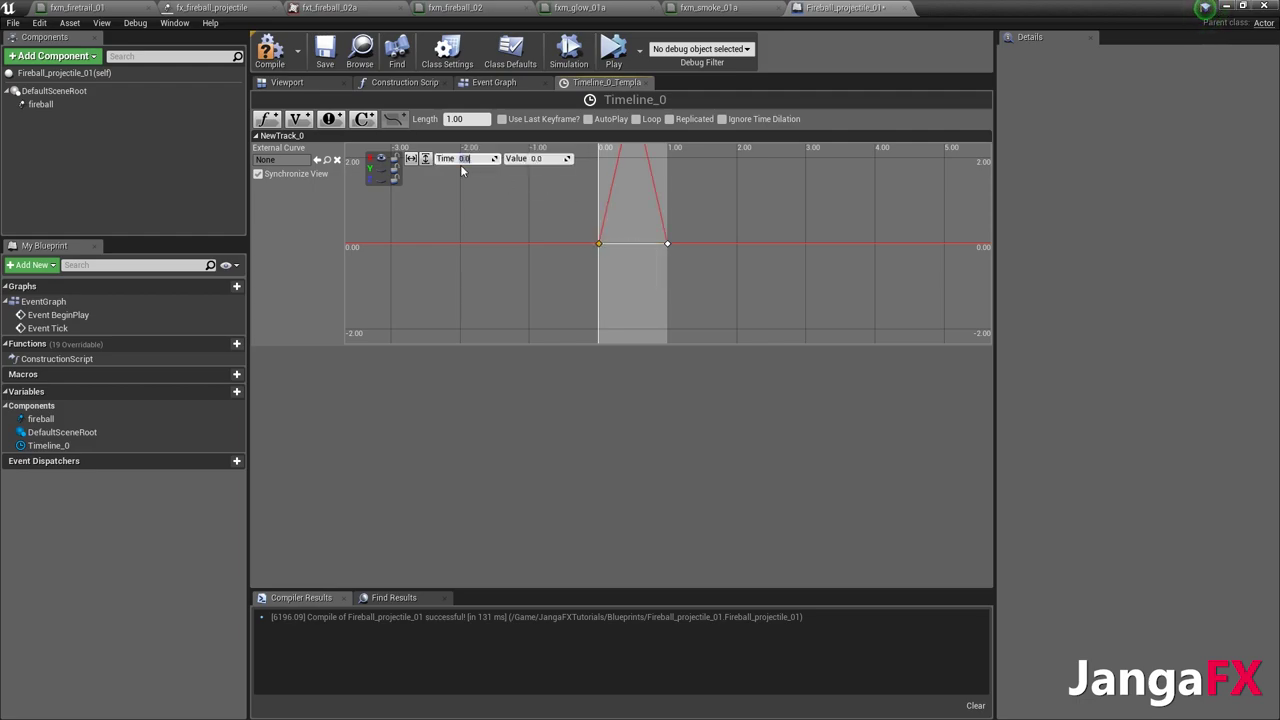
pyautogui.click(668, 243)
pyautogui.write('1.0')
# - Show only the Y curve and set its first key to time 0.0 and its last key to time 1.0
pyautogui.click(373, 166)
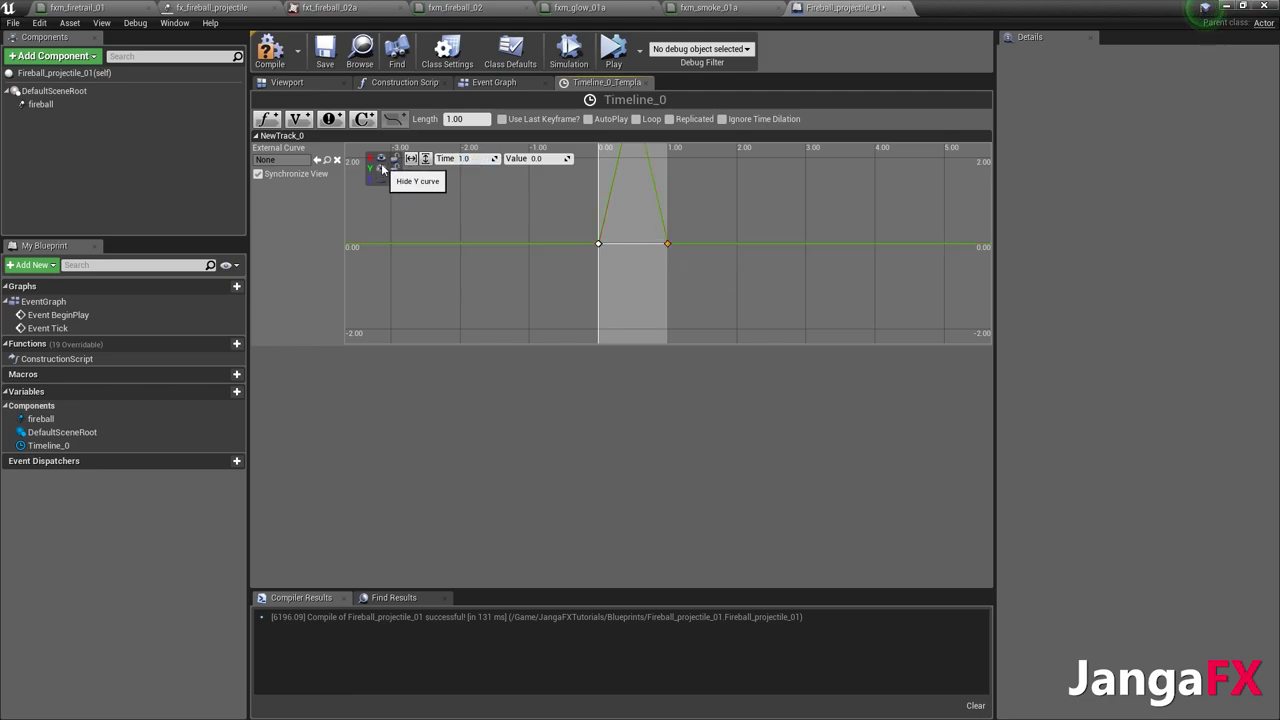
pyautogui.click(598, 243)
pyautogui.click(465, 158)
pyautogui.write('0.0')
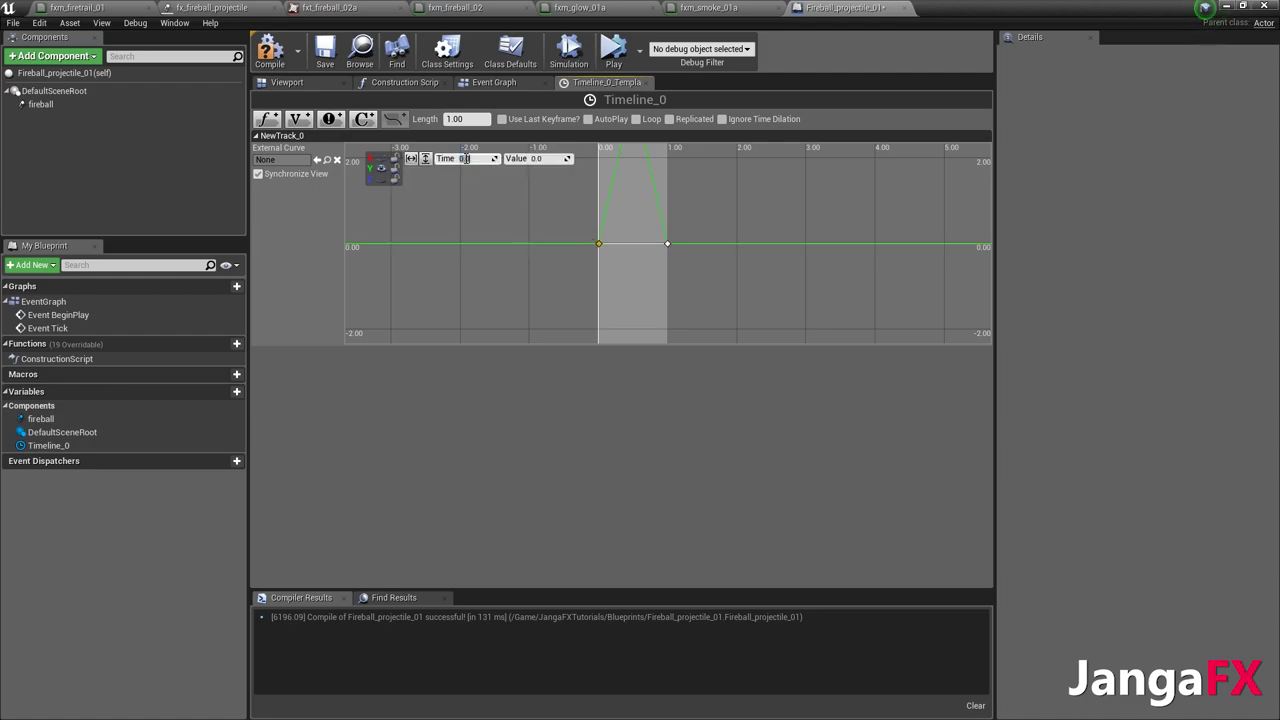
pyautogui.click(668, 245)
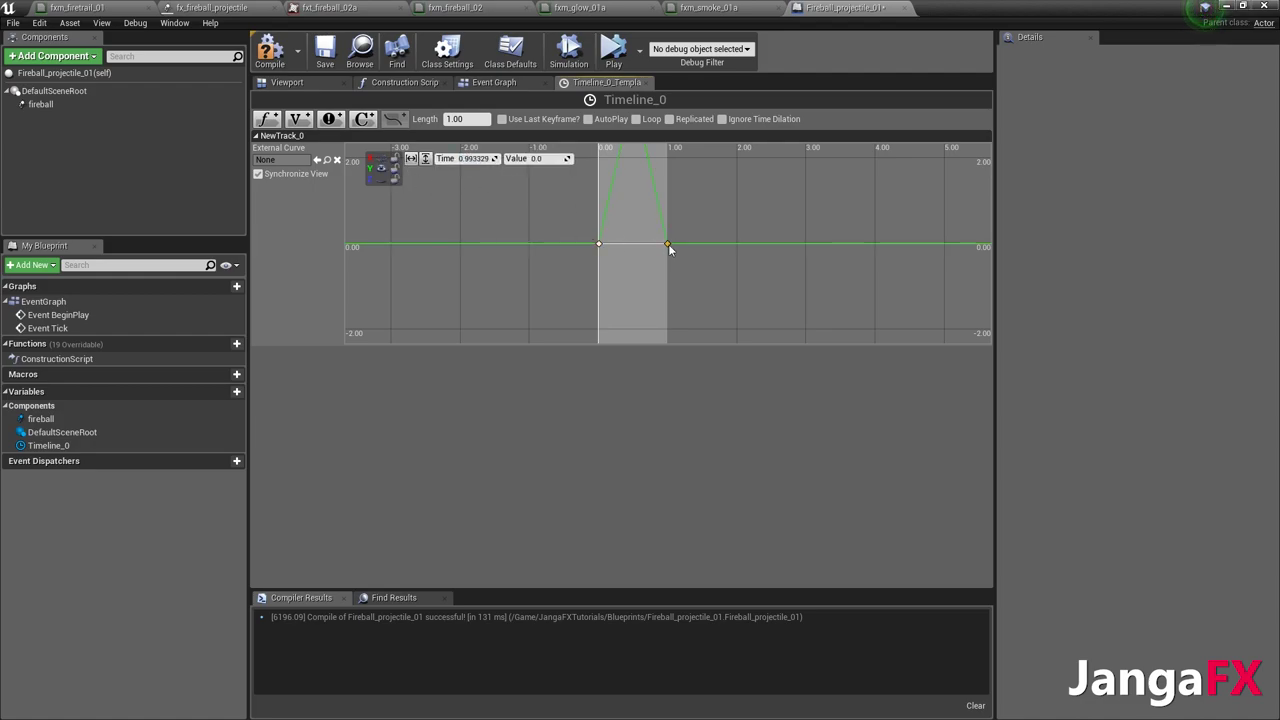
pyautogui.click(465, 158)
pyautogui.write('1.0')
pyautogui.click(446, 273)
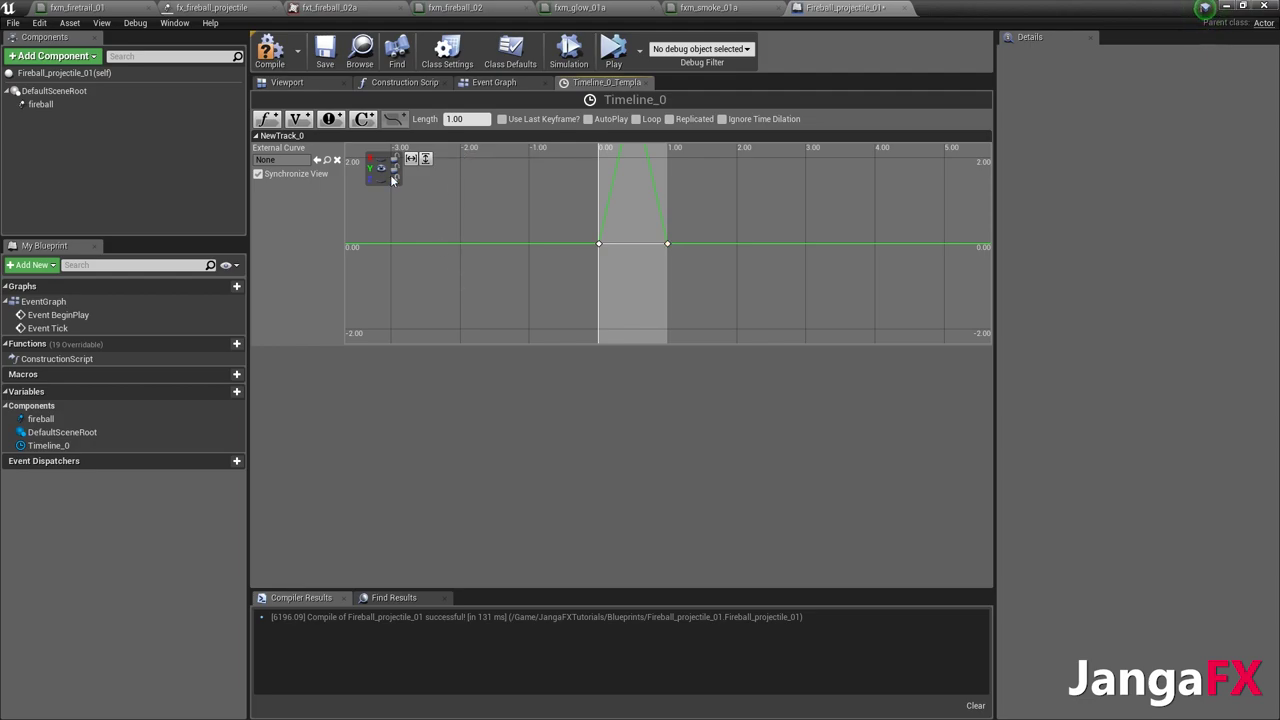
# - Compile and save the Fireball_projectile_01 blueprint and return to its Event Graph
pyautogui.scroll(-4, 739, 188)
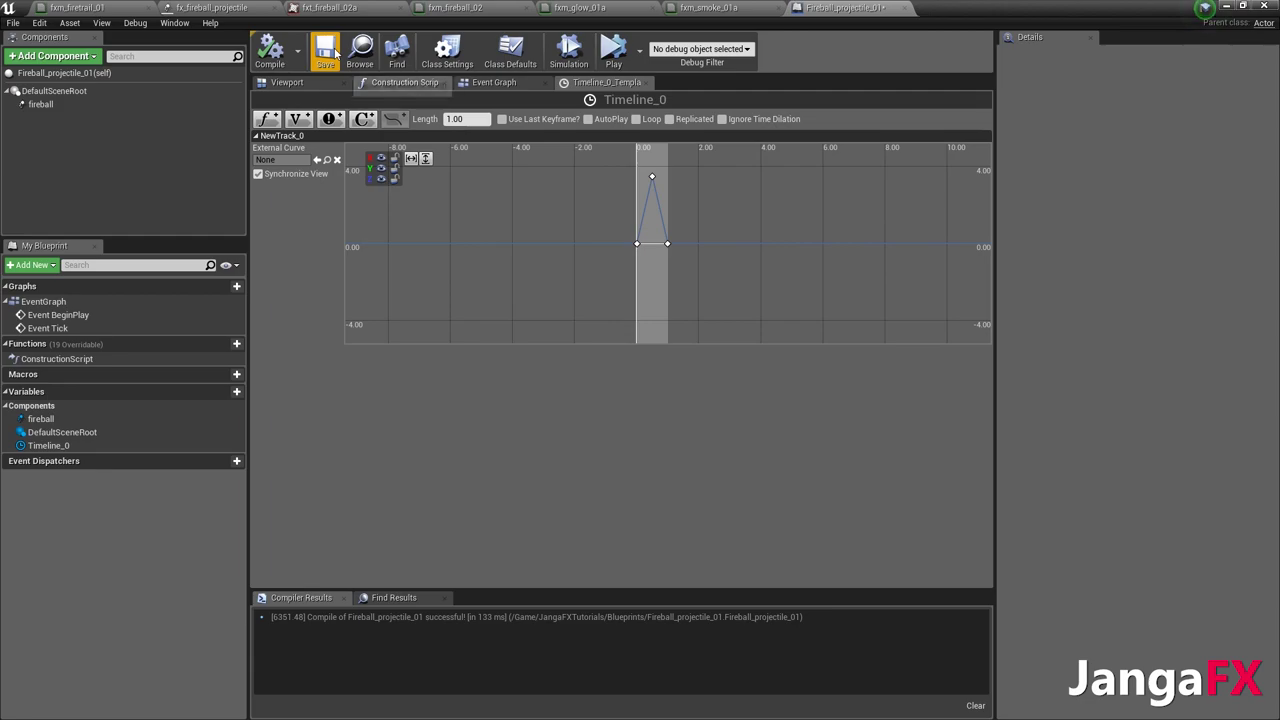
pyautogui.click(270, 50)
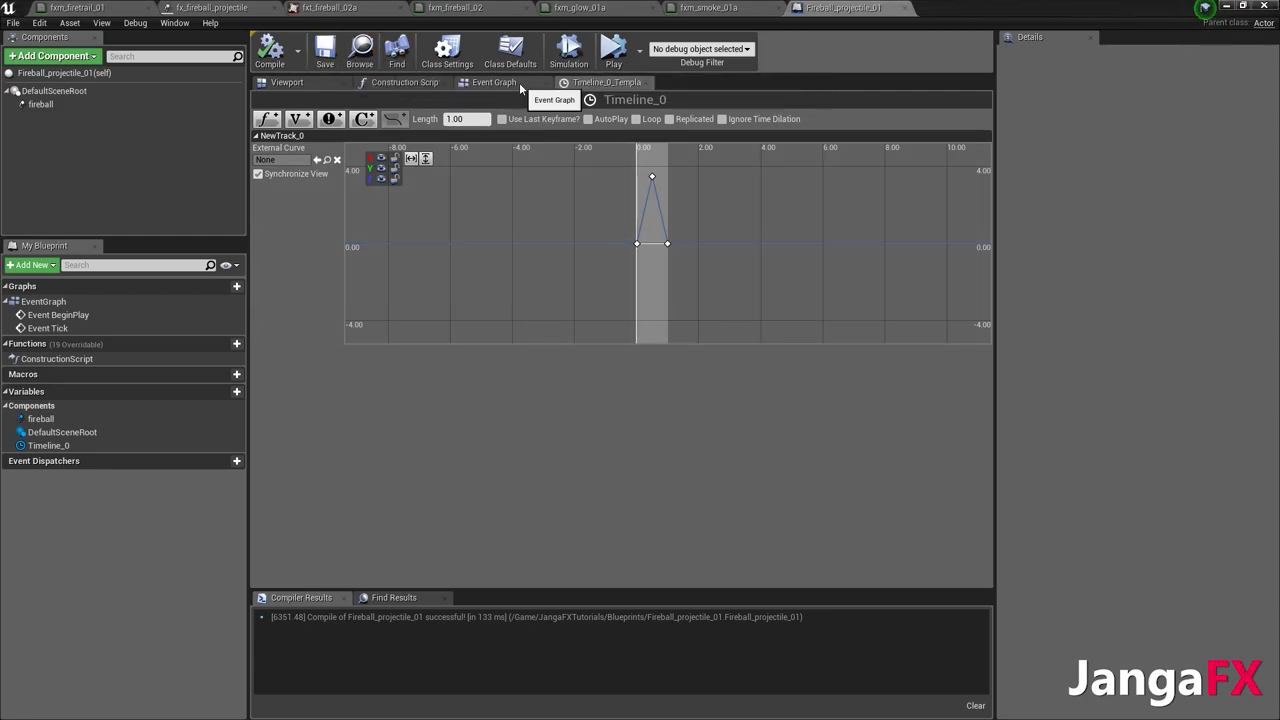
pyautogui.click(519, 82)
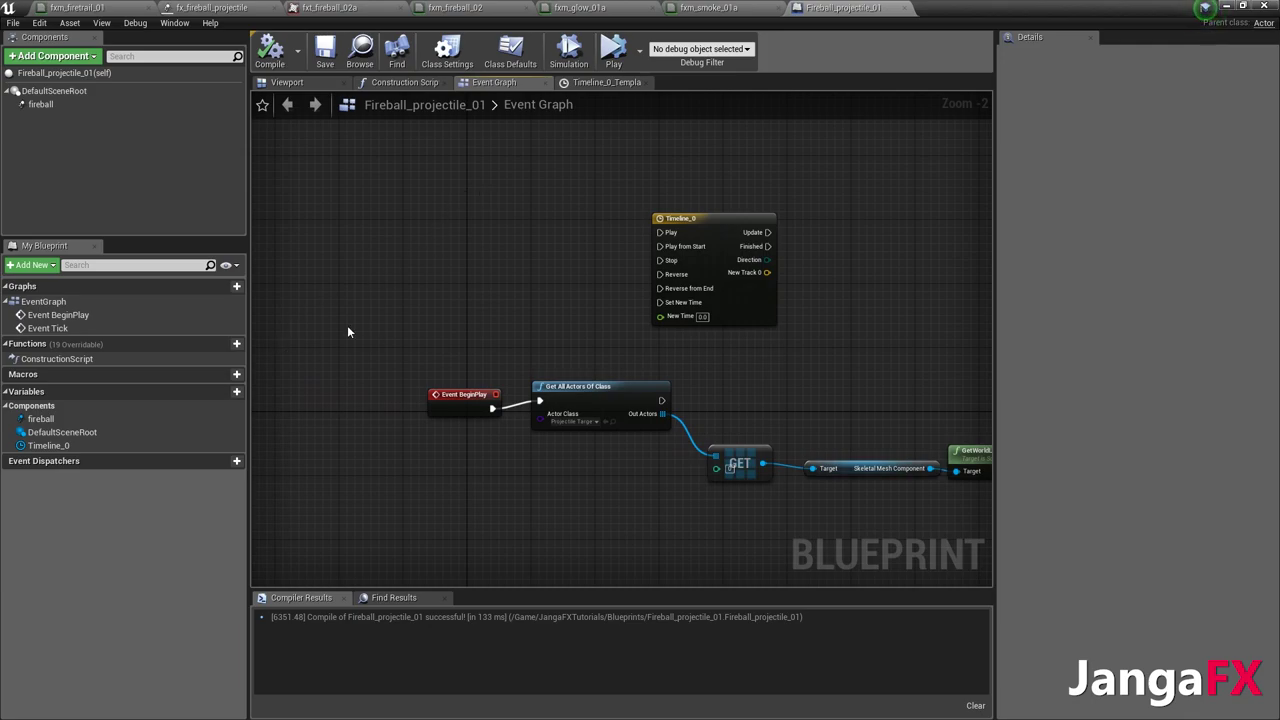
# - Add a new variable of type Float to the blueprint and shift the Timeline_0 node slightly in the graph
pyautogui.click(236, 391)
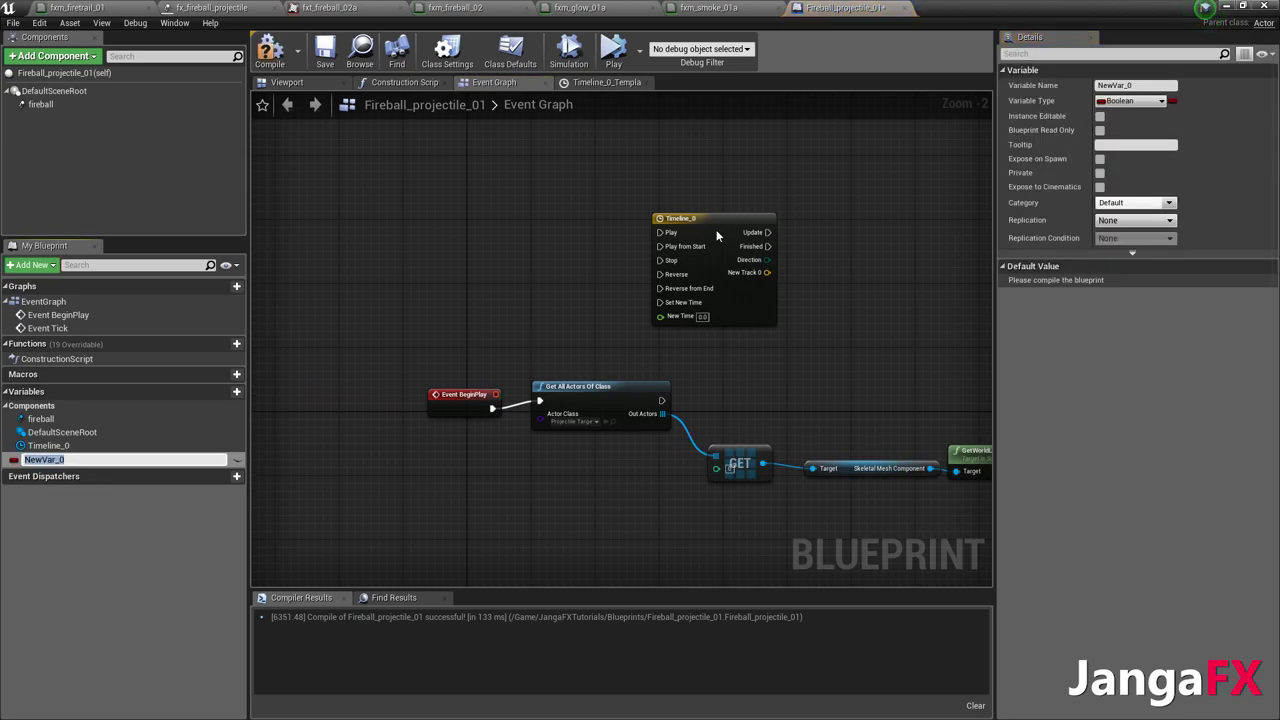
pyautogui.click(1134, 102)
pyautogui.click(996, 186)
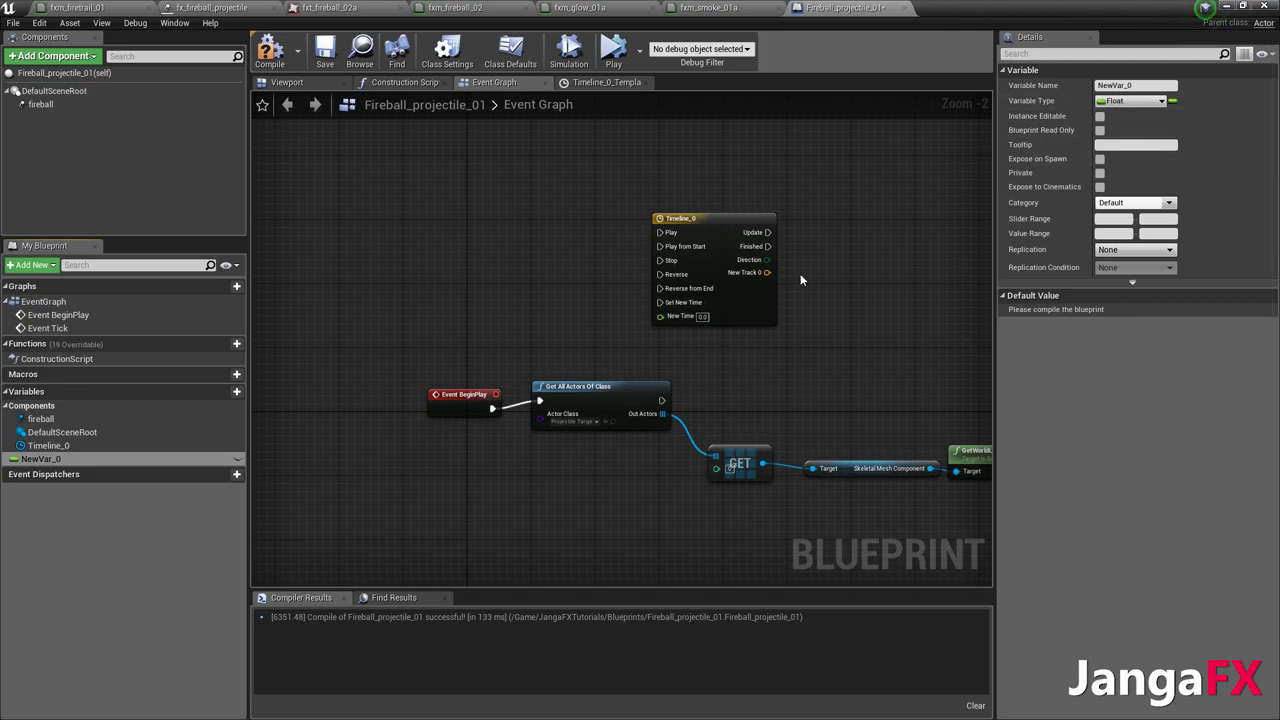
pyautogui.moveTo(835, 286); pyautogui.dragTo(697, 273, button='right')
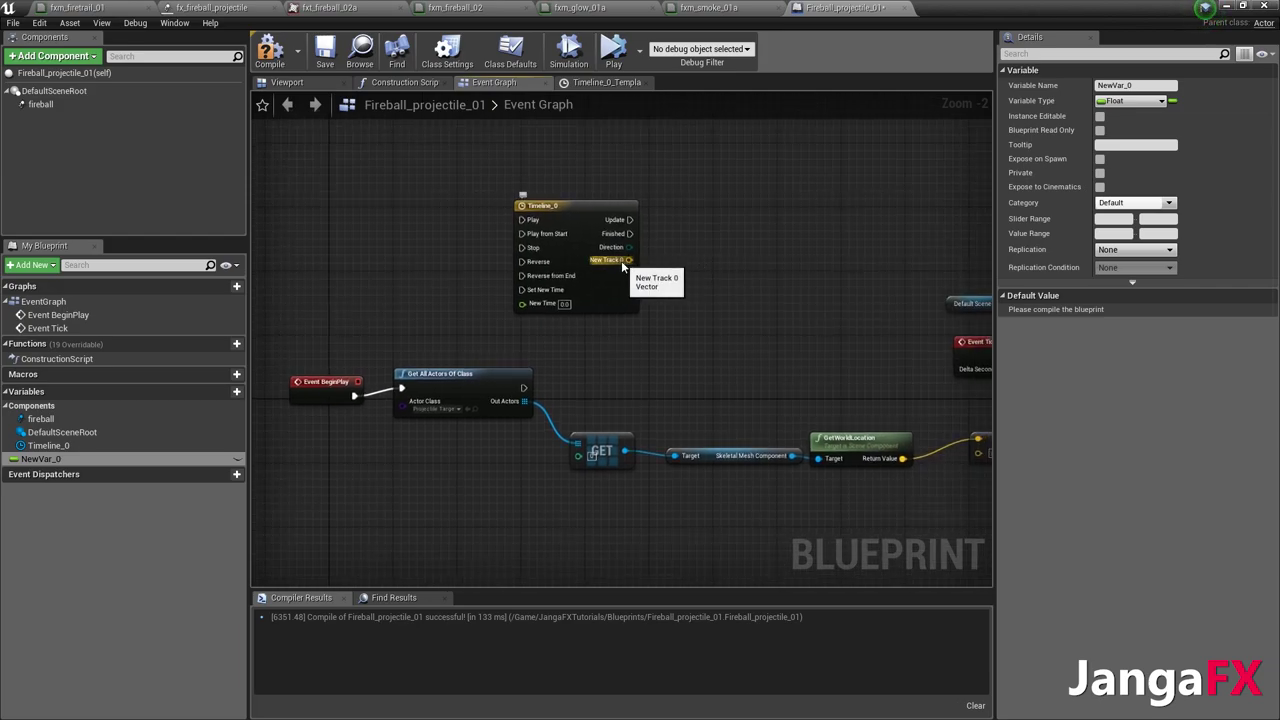
pyautogui.moveTo(586, 218); pyautogui.dragTo(617, 234)
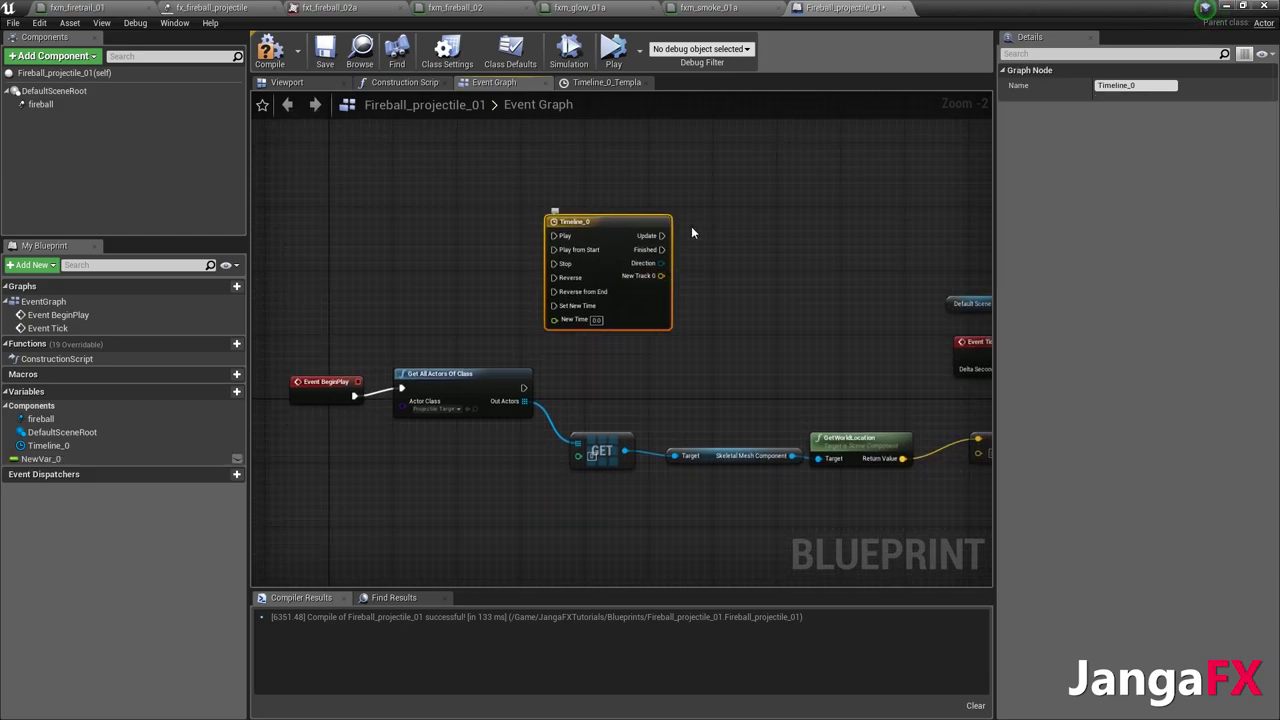
# - Rename the new Float variable to X
pyautogui.click(40, 458)
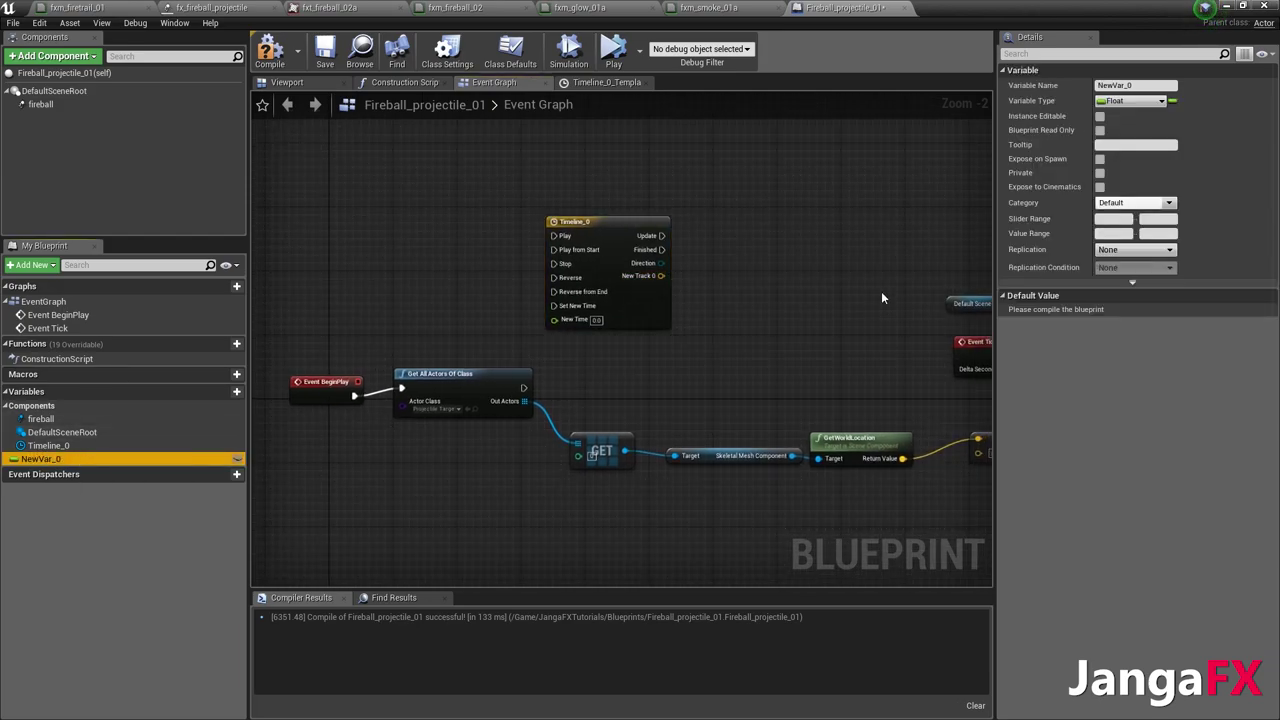
pyautogui.click(1131, 85)
pyautogui.doubleClick(1131, 85)
pyautogui.write('X')
pyautogui.press('Return')
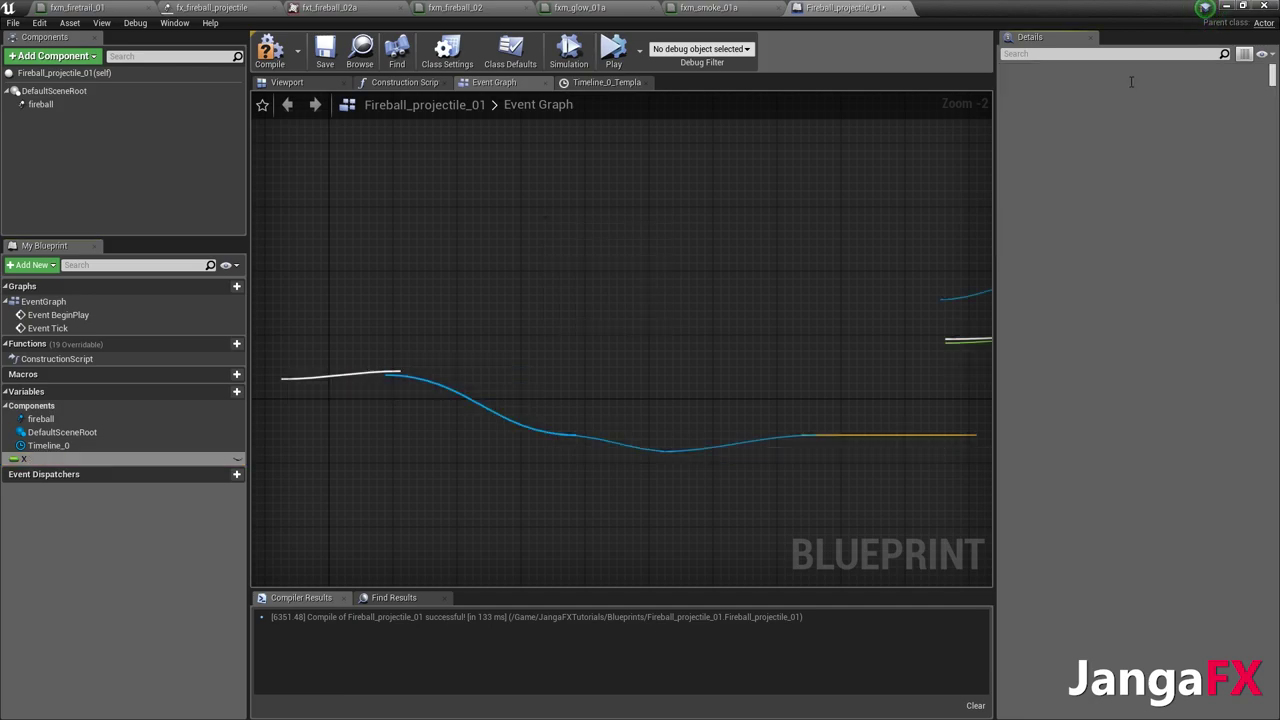
# - Duplicate the Float variable twice and name the copies Y and Z
pyautogui.rightClick(95, 459)
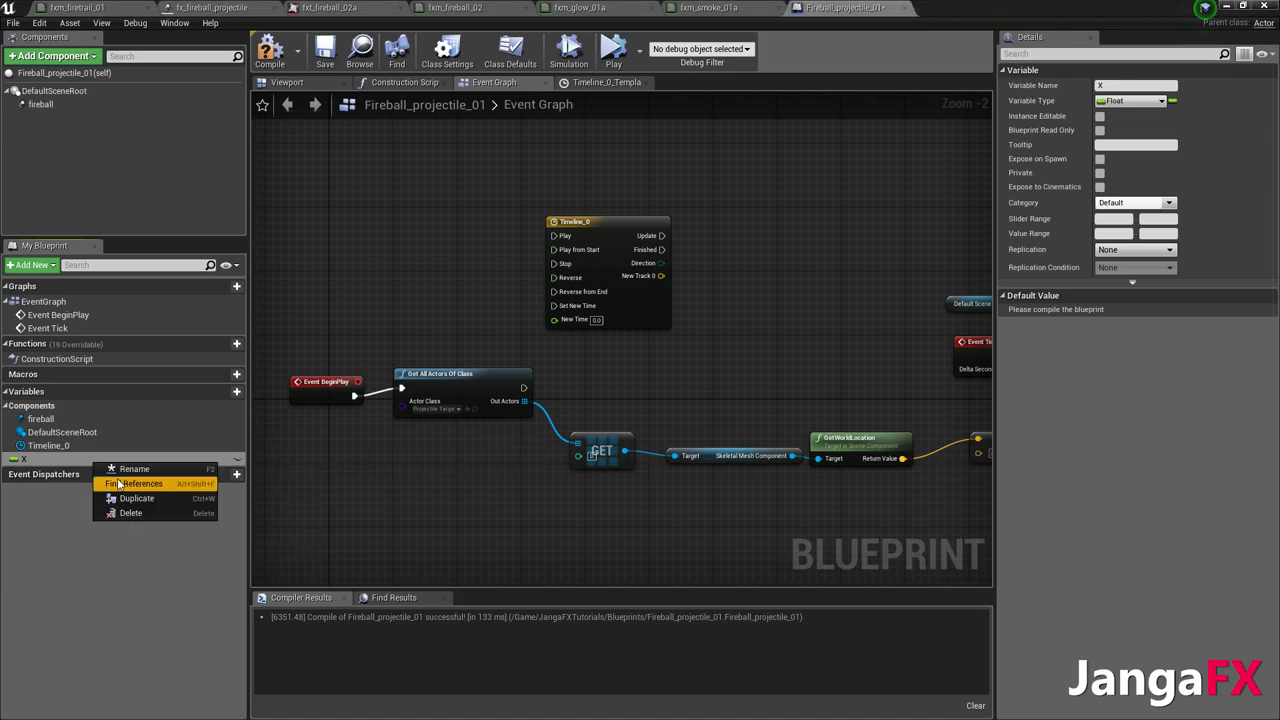
pyautogui.click(128, 499)
pyautogui.write('Y')
pyautogui.press('Return')
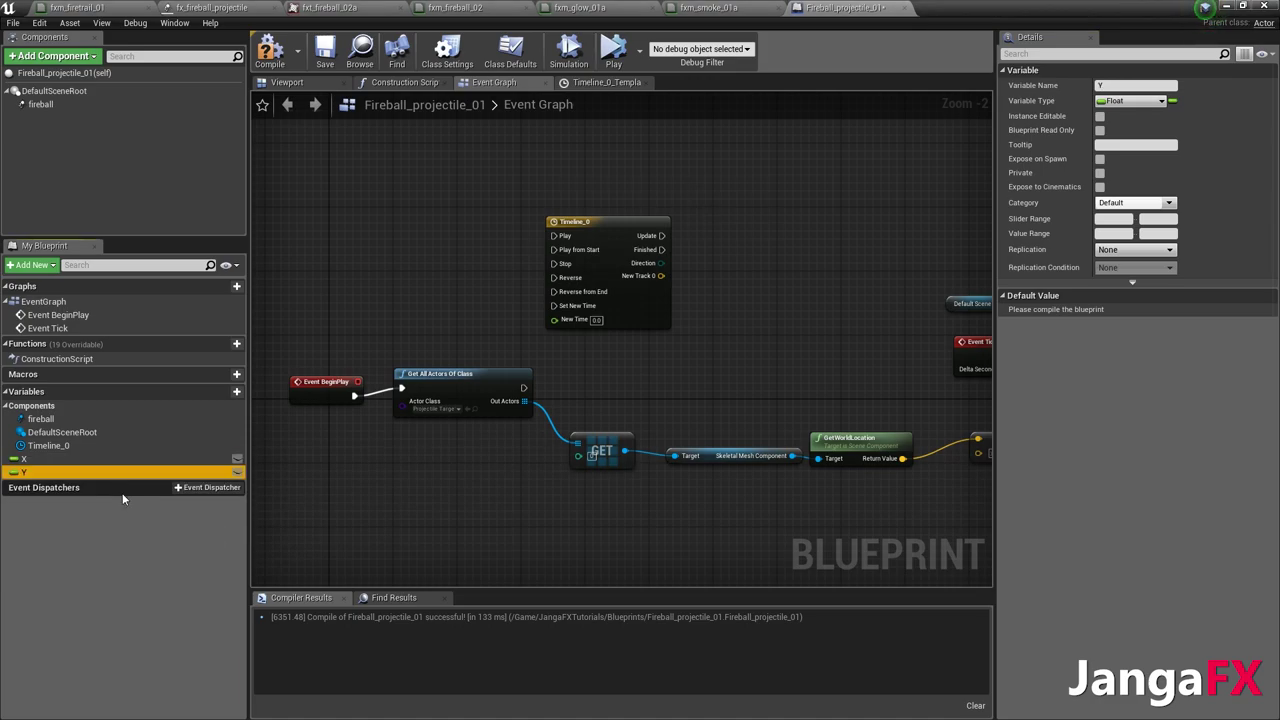
pyautogui.rightClick(112, 473)
pyautogui.click(130, 512)
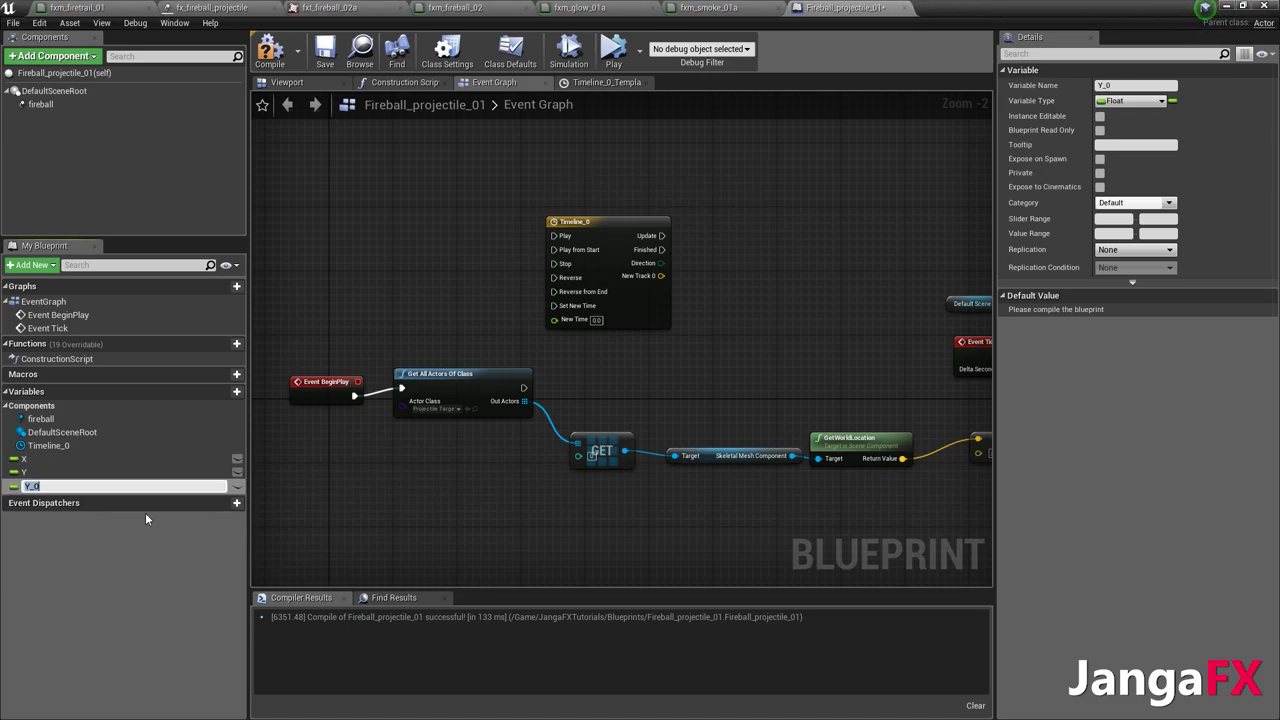
pyautogui.write('Z')
pyautogui.press('Return')
# - Place Set nodes for the X, Y and Z variables in the graph near the Timeline_0 node
pyautogui.moveTo(40, 458); pyautogui.dragTo(379, 330)
pyautogui.click(386, 337)
pyautogui.click(13, 471)
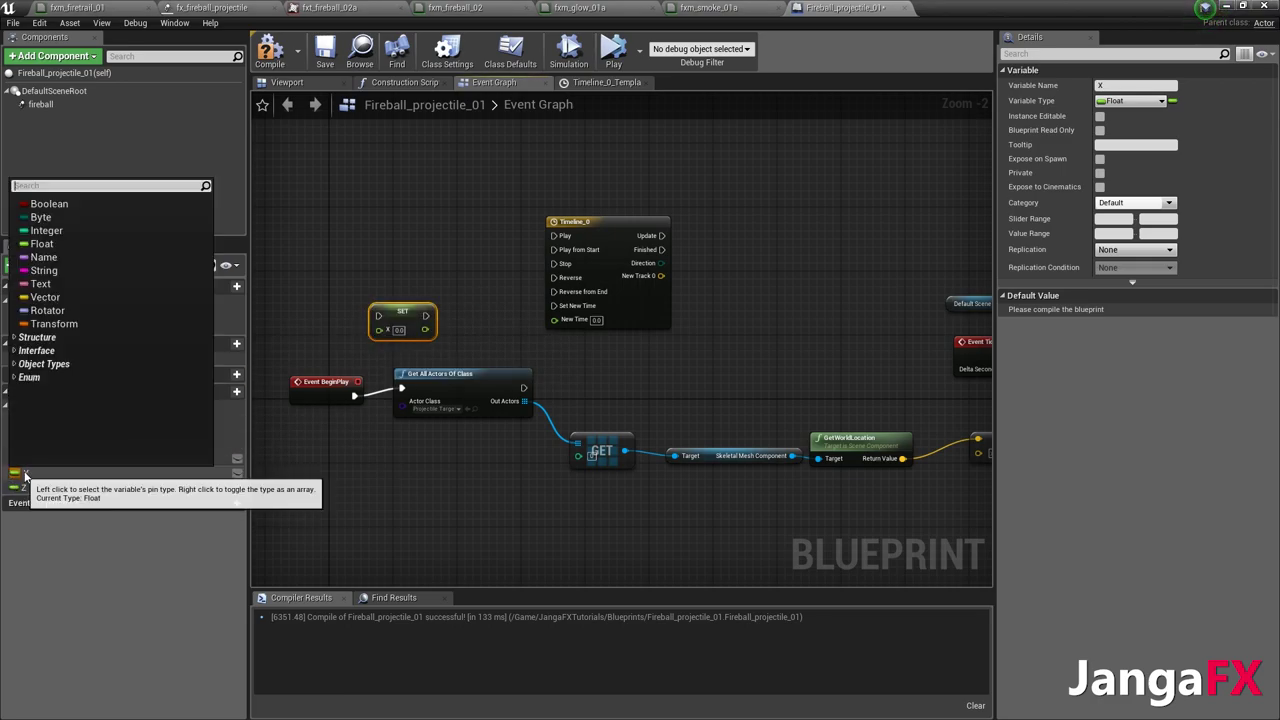
pyautogui.click(35, 471)
pyautogui.moveTo(35, 471); pyautogui.dragTo(416, 236)
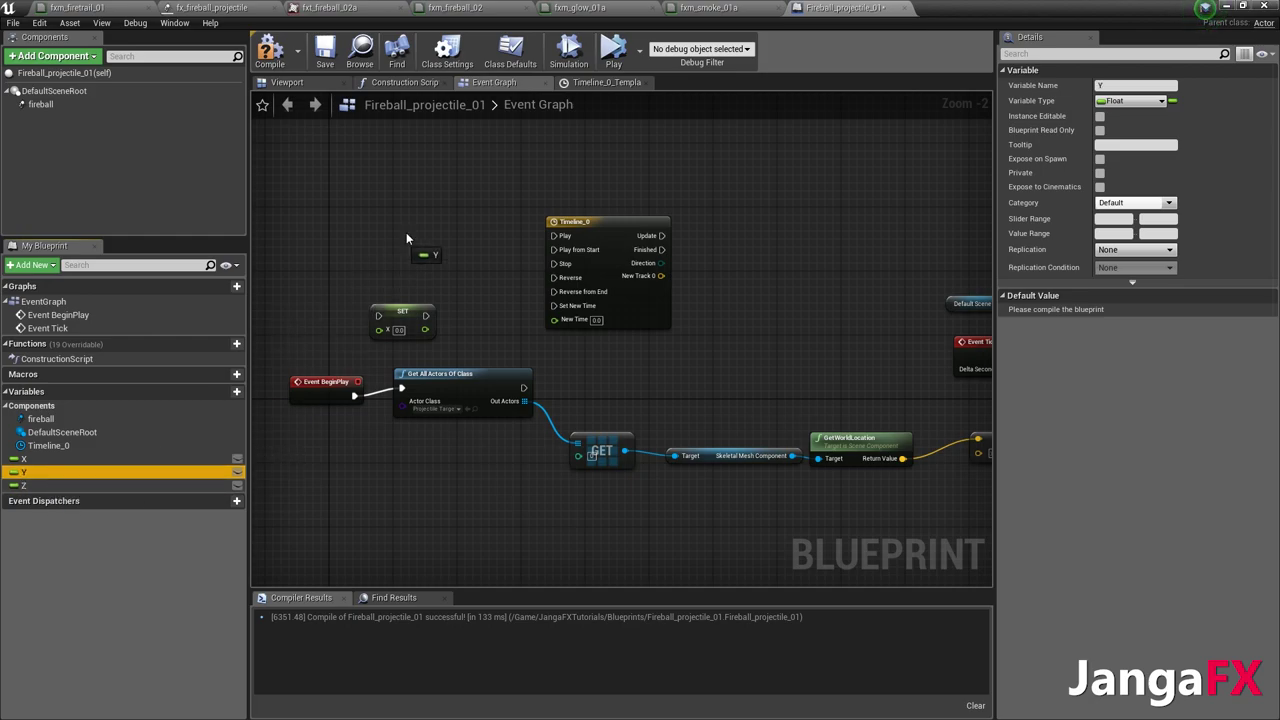
pyautogui.click(431, 260)
pyautogui.moveTo(23, 485); pyautogui.dragTo(499, 174)
pyautogui.click(514, 218)
# - Place Get nodes for the X, Y and Z variables and gather them below the Timeline_0 node's outputs
pyautogui.keyDown('ctrl'); pyautogui.moveTo(51, 462); pyautogui.dragTo(612, 369); pyautogui.keyUp('ctrl')
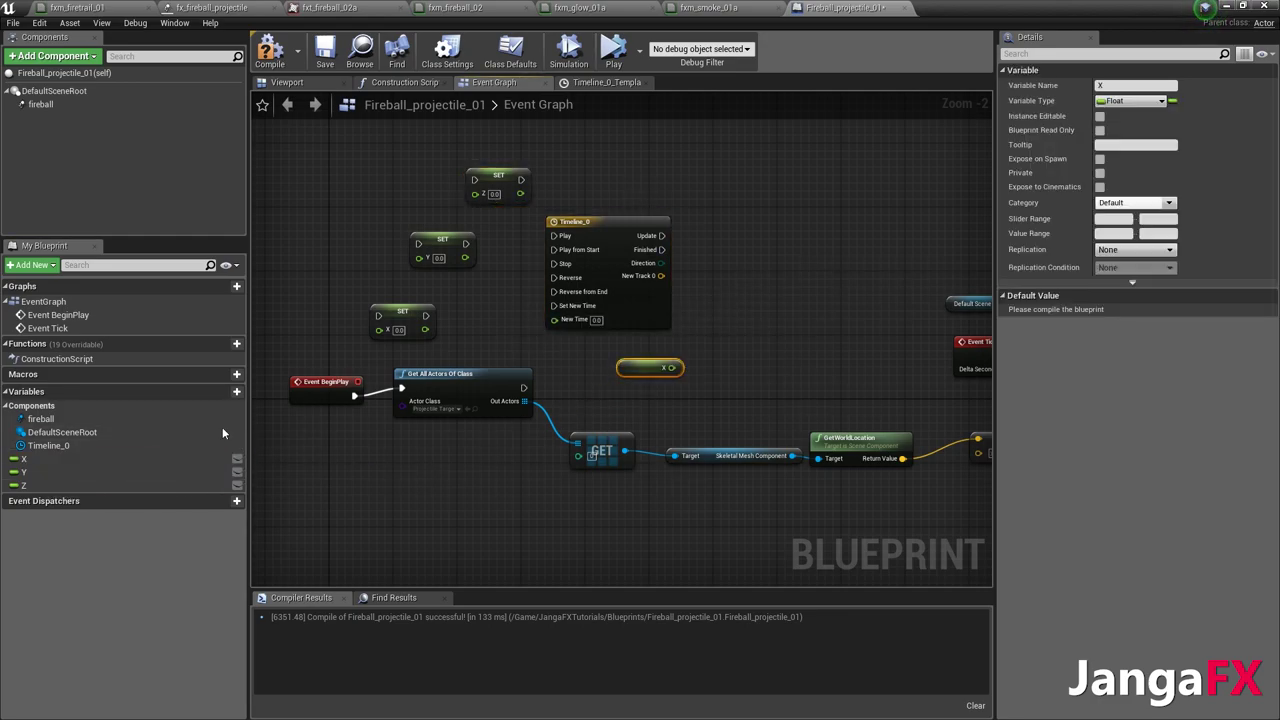
pyautogui.keyDown('ctrl'); pyautogui.moveTo(73, 472); pyautogui.dragTo(662, 407); pyautogui.keyUp('ctrl')
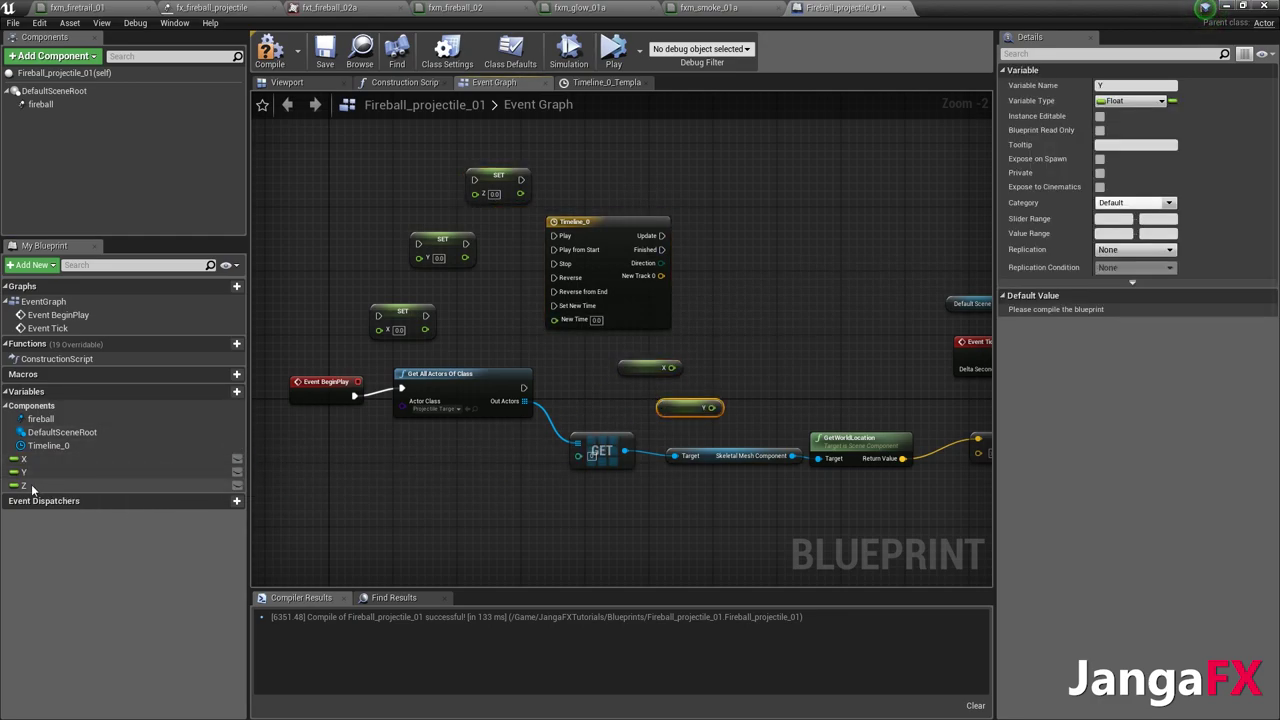
pyautogui.keyDown('ctrl'); pyautogui.moveTo(24, 485); pyautogui.dragTo(731, 375); pyautogui.keyUp('ctrl')
pyautogui.moveTo(640, 365); pyautogui.dragTo(712, 330)
pyautogui.moveTo(670, 403); pyautogui.dragTo(702, 362)
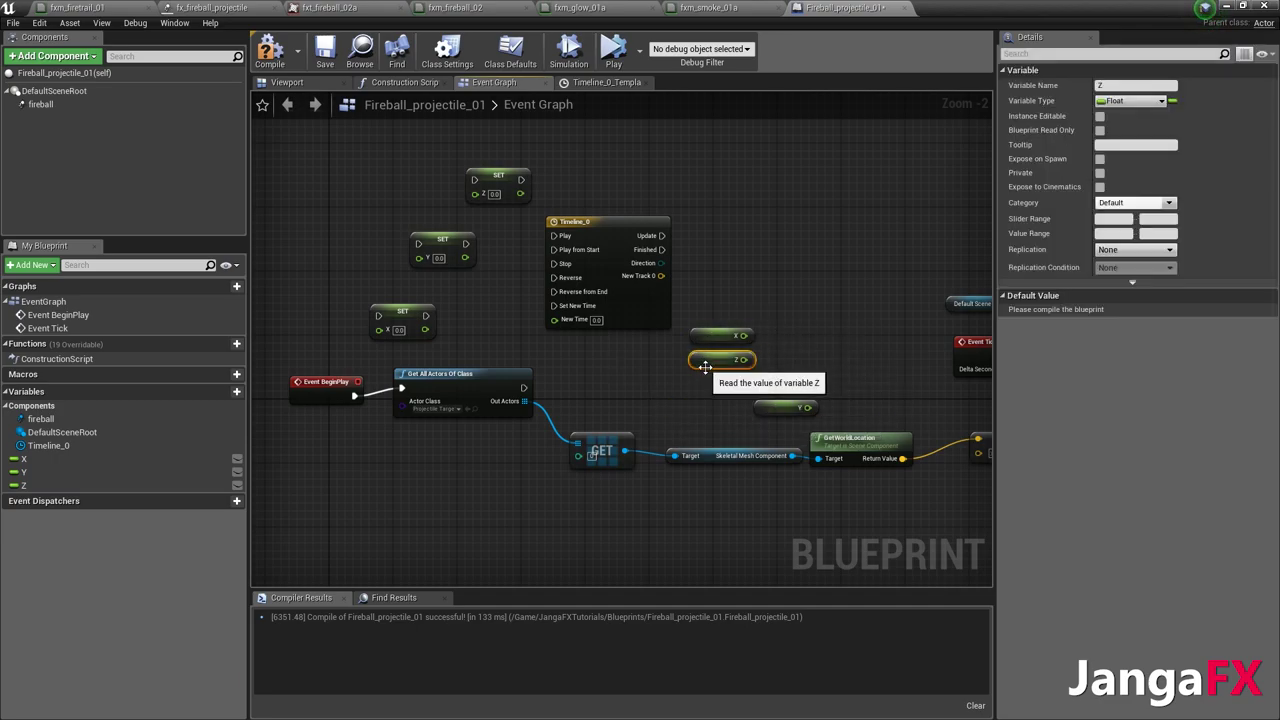
pyautogui.moveTo(756, 410); pyautogui.dragTo(724, 404)
pyautogui.click(788, 333)
pyautogui.moveTo(788, 333); pyautogui.dragTo(708, 343, button='right')
pyautogui.moveTo(580, 286); pyautogui.dragTo(649, 298)
pyautogui.write('vector +')
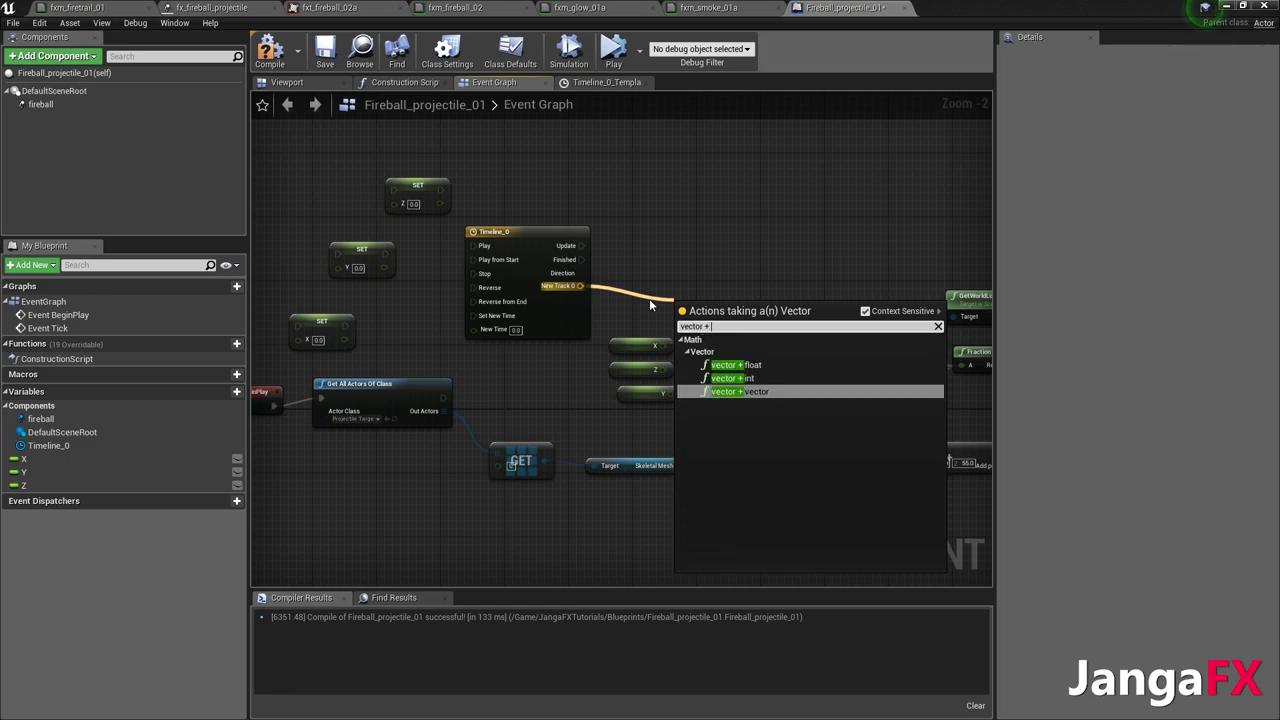
pyautogui.press('Return')
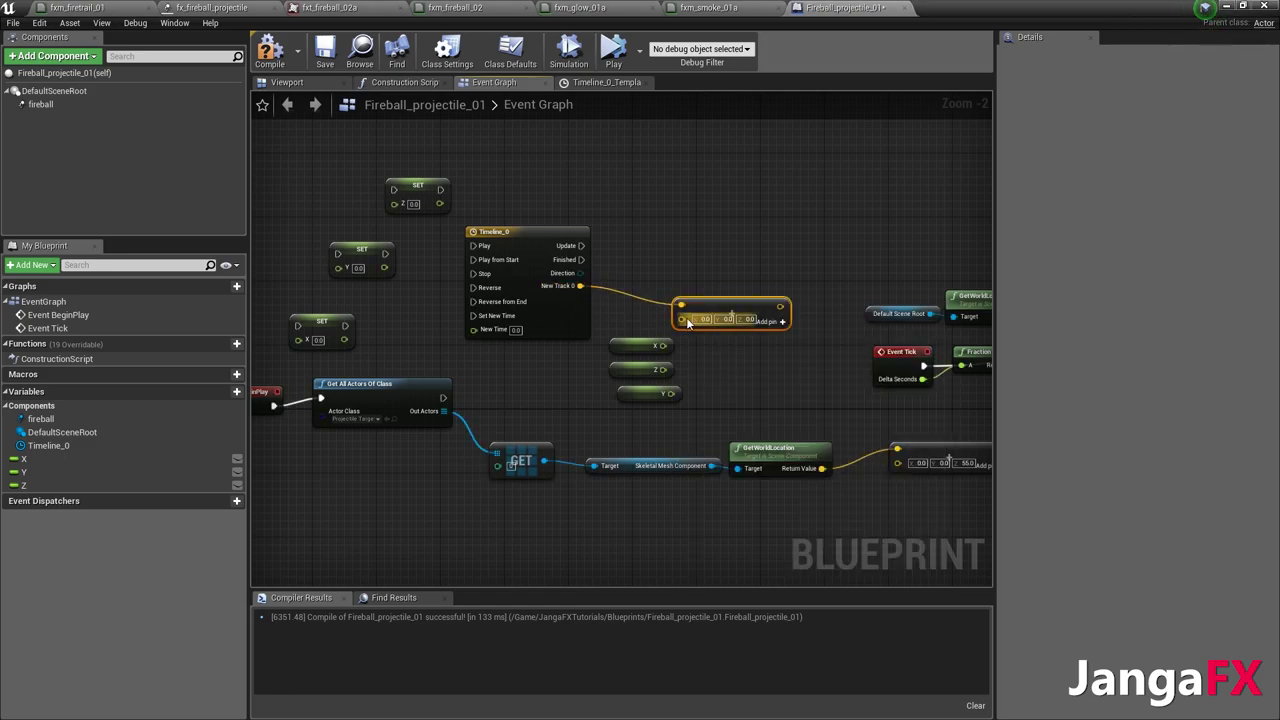
pyautogui.rightClick(684, 320)
pyautogui.click(722, 351)
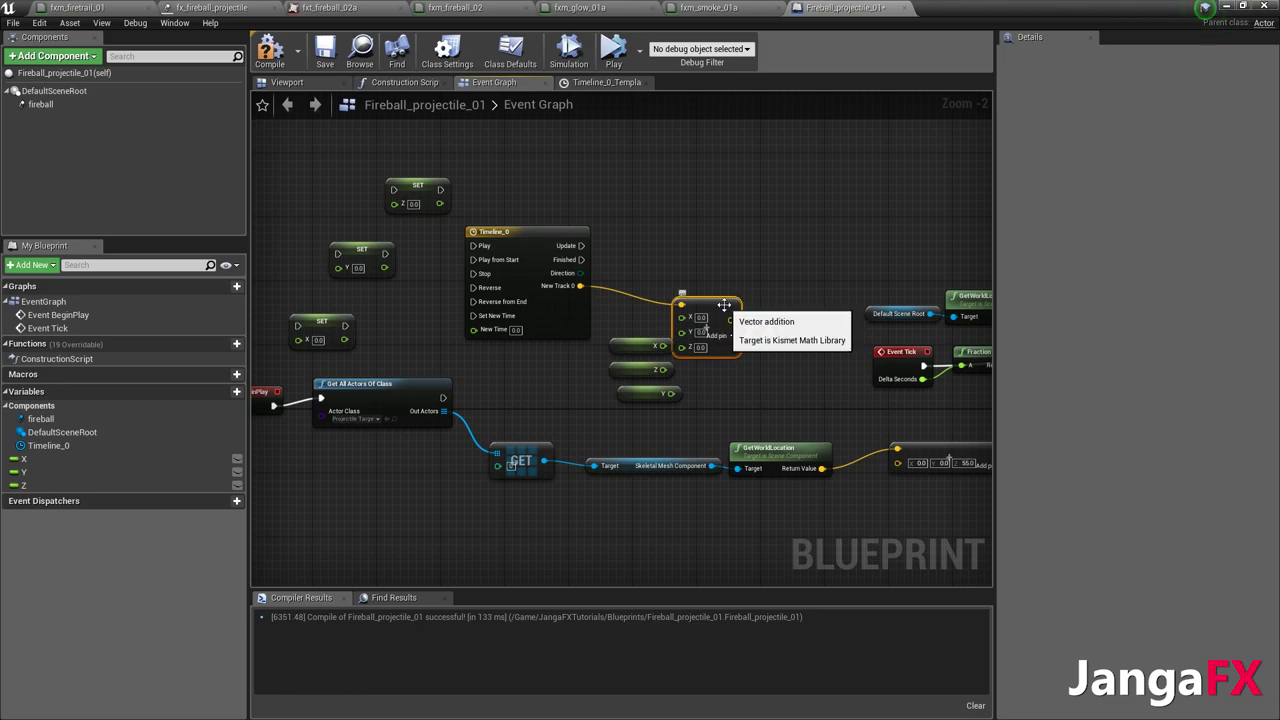
pyautogui.moveTo(677, 343)
pyautogui.mouseDown()
pyautogui.moveTo(702, 343)
pyautogui.moveTo(678, 347)
pyautogui.mouseUp()
pyautogui.scroll(1, 702, 343)
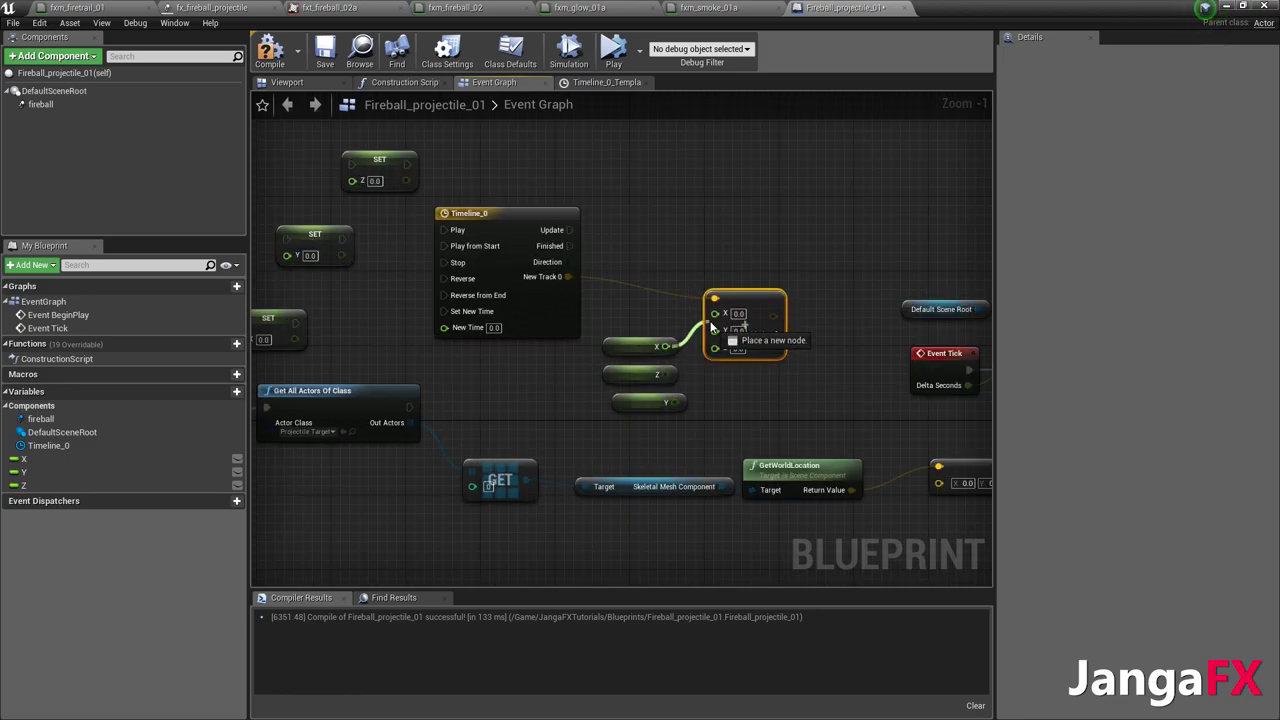
pyautogui.moveTo(710, 322); pyautogui.dragTo(715, 313)
pyautogui.moveTo(665, 374); pyautogui.dragTo(715, 328)
pyautogui.moveTo(675, 402); pyautogui.dragTo(715, 343)
pyautogui.moveTo(819, 297); pyautogui.dragTo(725, 274, button='right')
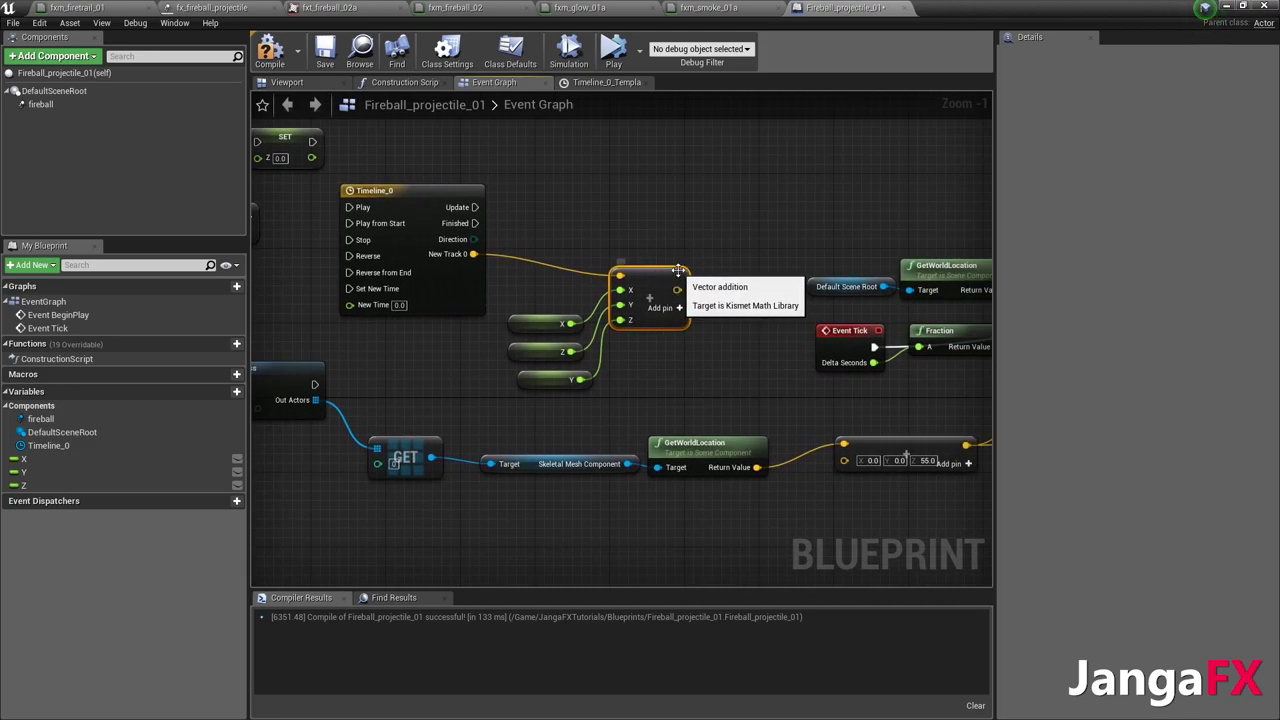
pyautogui.press('Delete')
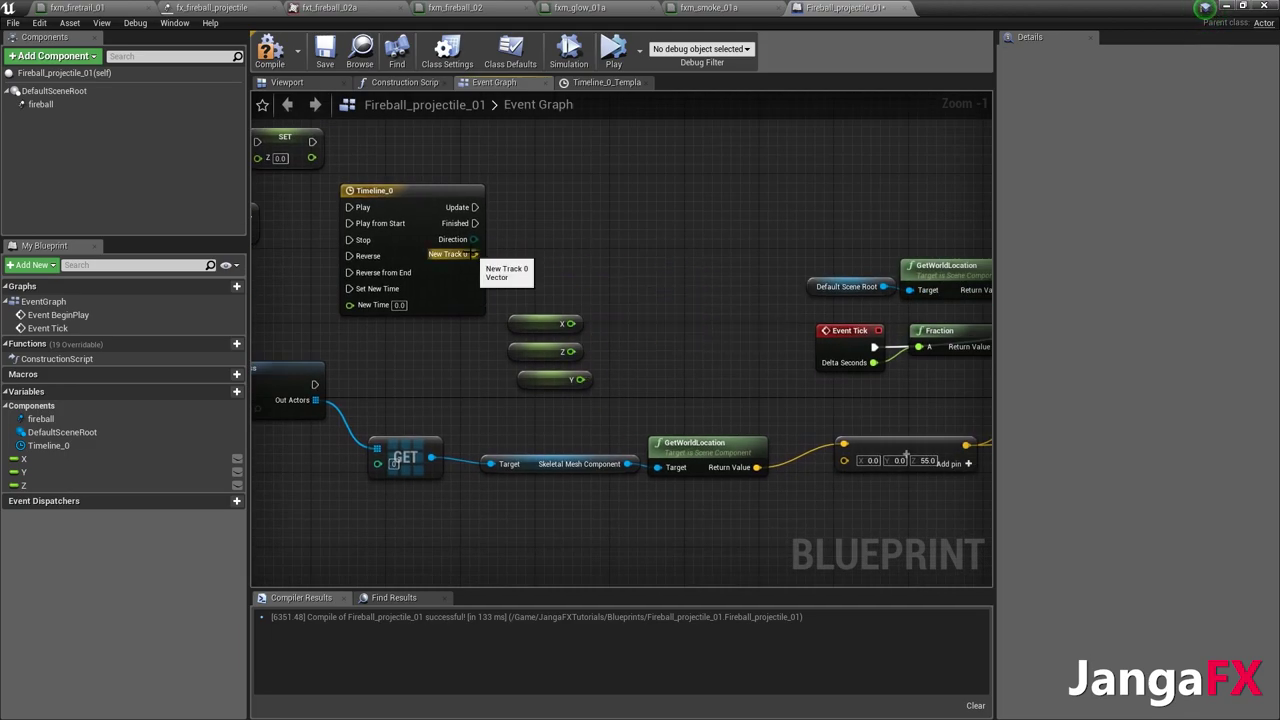
# - Add a vector * vector node fed by the timeline's New Track 0 output and split its second input into X, Y and Z pins
pyautogui.moveTo(475, 254); pyautogui.dragTo(588, 244)
pyautogui.write('vector')
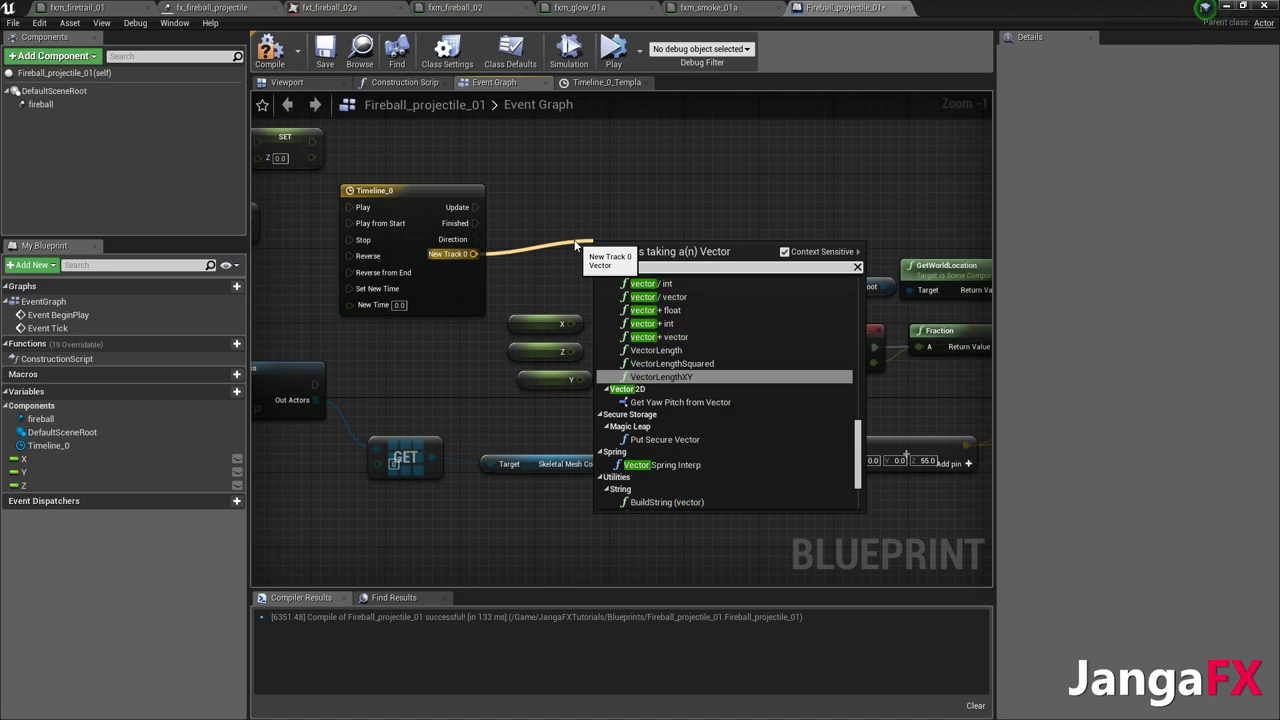
pyautogui.write(' +')
pyautogui.press('Return')
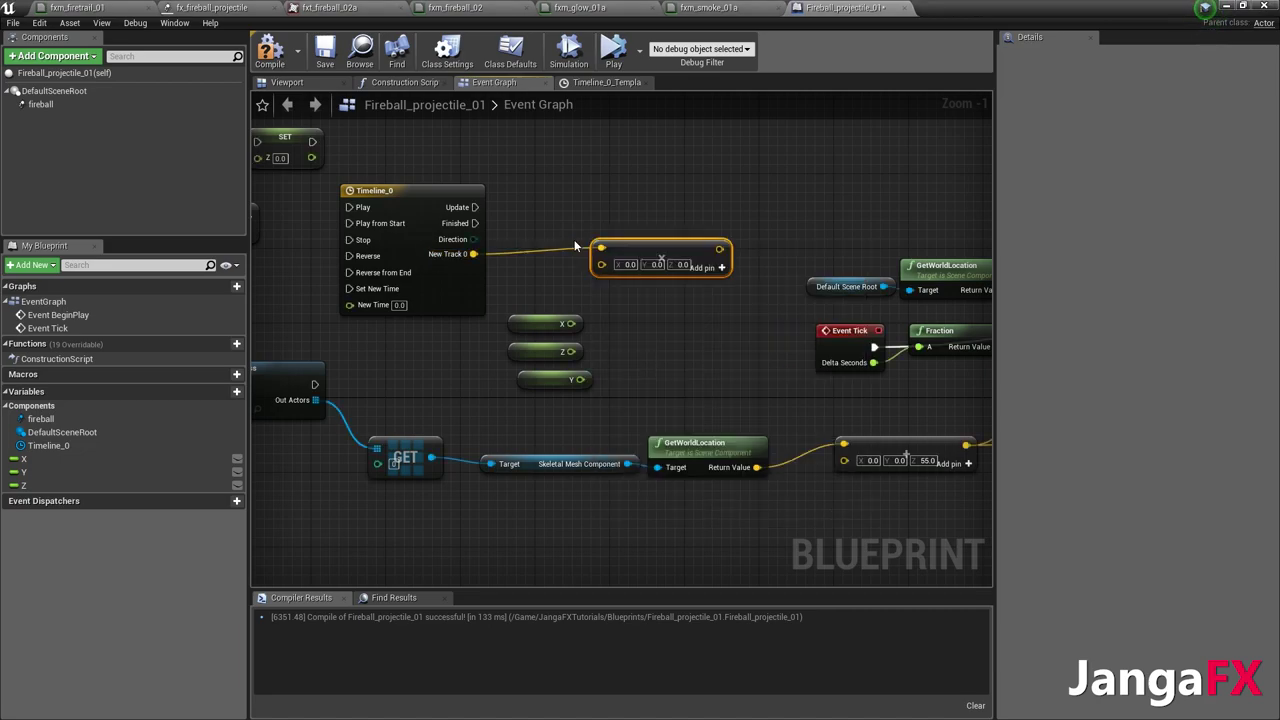
pyautogui.rightClick(604, 266)
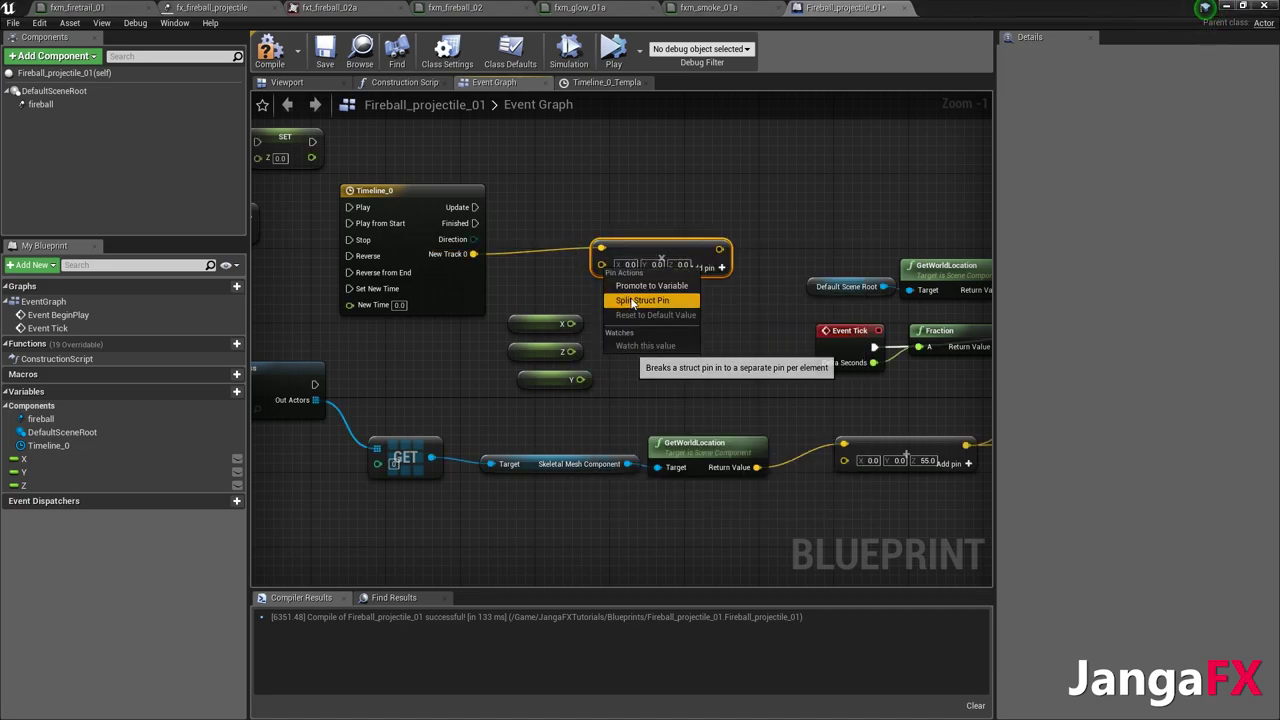
pyautogui.click(622, 298)
# - Connect the X, Y and Z Get nodes to the multiply node's matching pins and stack them in X, Y, Z order
pyautogui.moveTo(573, 323); pyautogui.dragTo(601, 262)
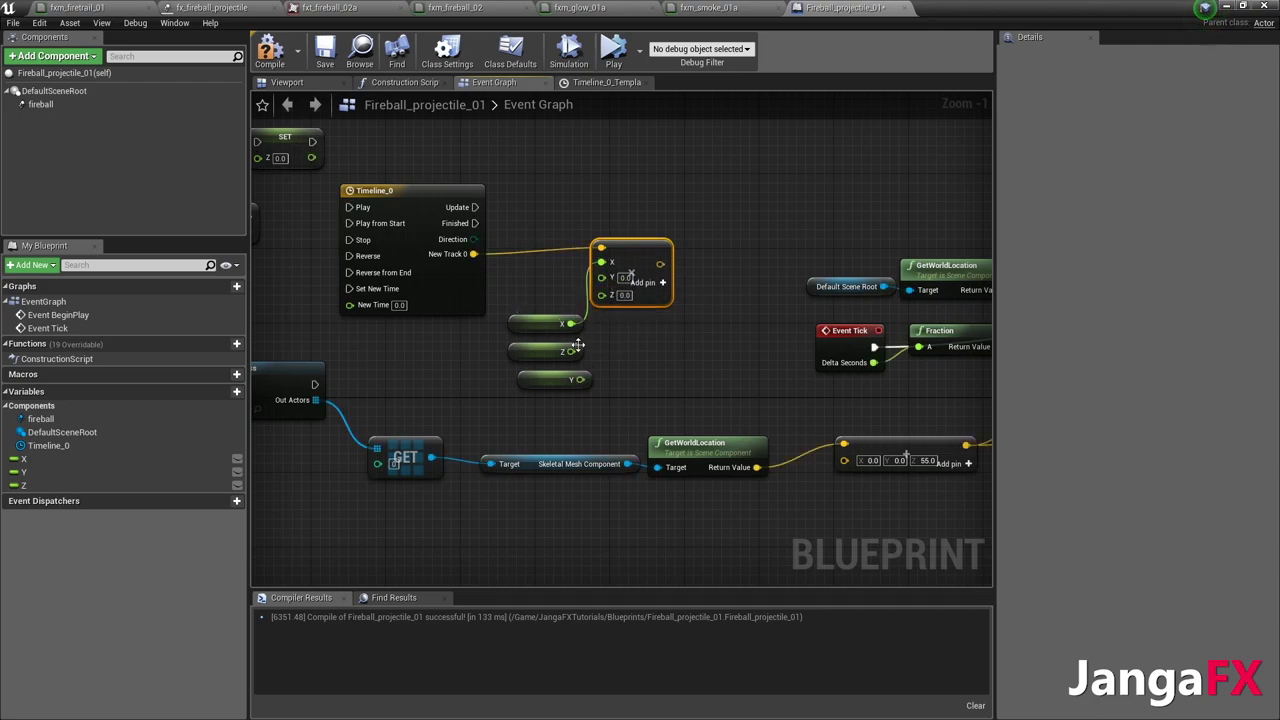
pyautogui.moveTo(570, 351); pyautogui.dragTo(601, 295)
pyautogui.moveTo(580, 379); pyautogui.dragTo(601, 277)
pyautogui.moveTo(532, 316); pyautogui.dragTo(532, 269)
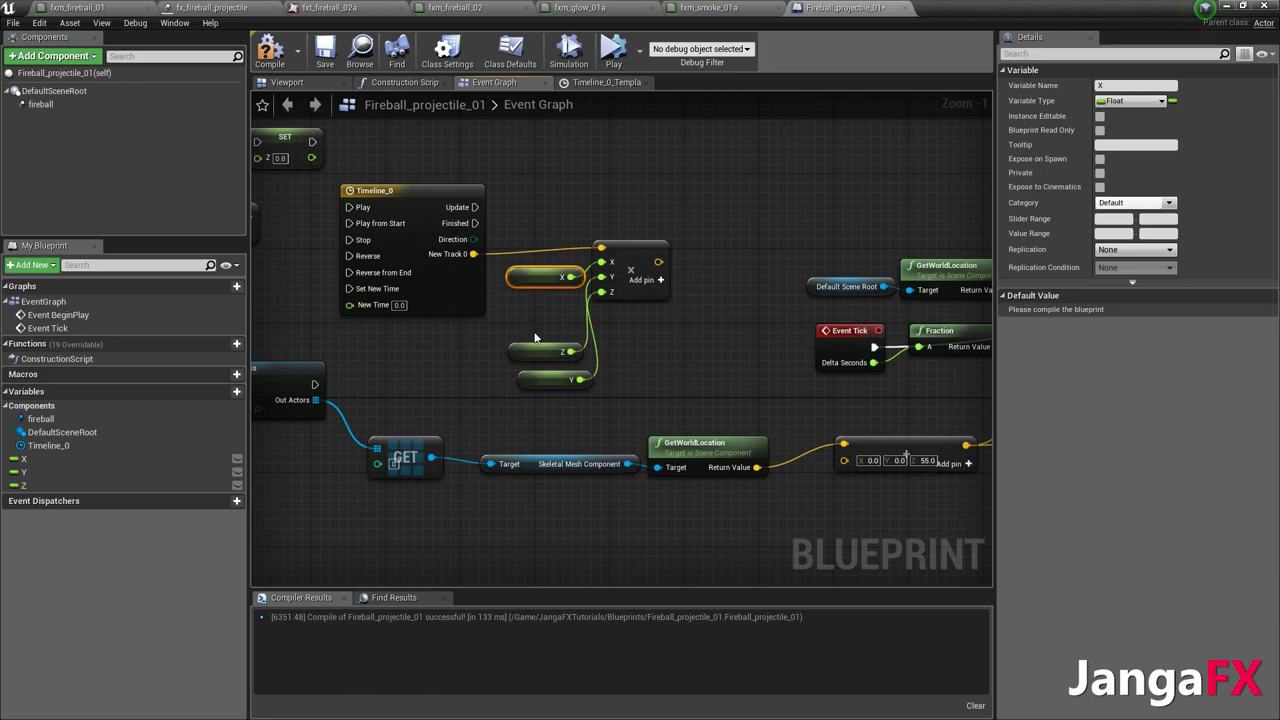
pyautogui.moveTo(537, 349); pyautogui.dragTo(537, 303)
pyautogui.moveTo(549, 373); pyautogui.dragTo(546, 306)
pyautogui.moveTo(540, 361); pyautogui.dragTo(538, 334)
pyautogui.click(712, 268)
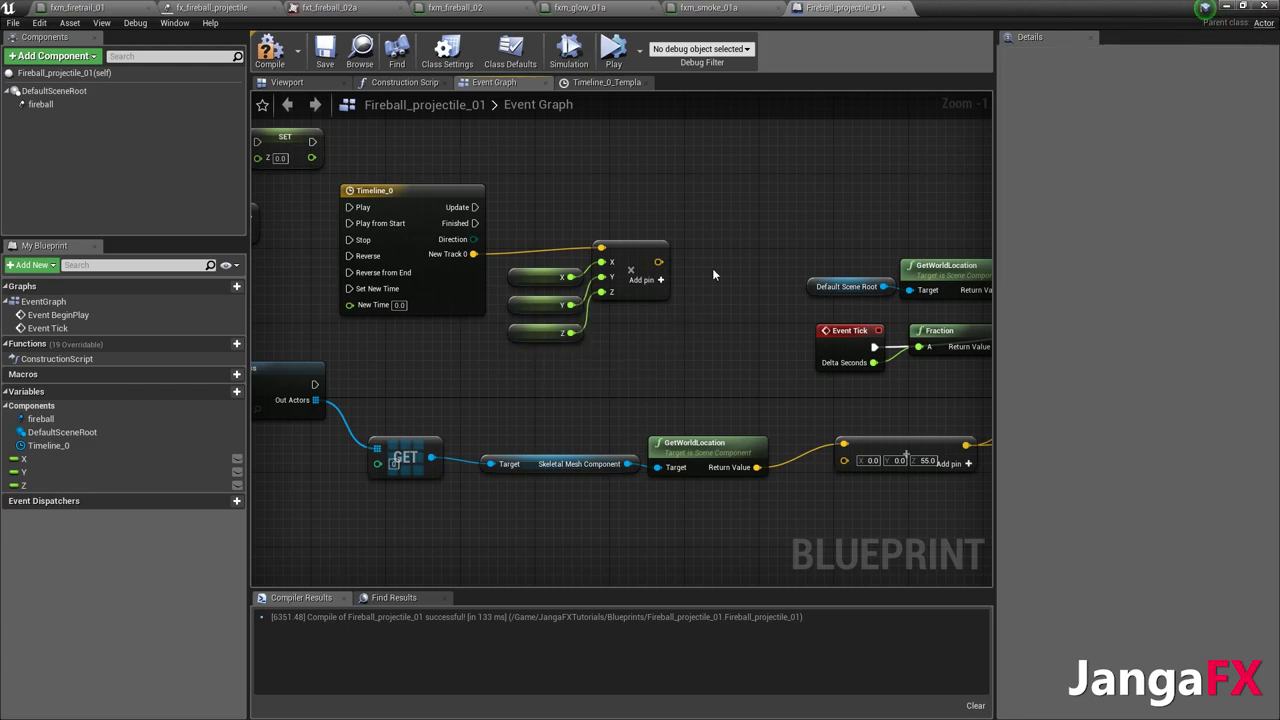
# - Add an AddWorldOffset (DefaultSceneRoot) node that takes its Delta Location from the multiply node's output
pyautogui.scroll(-2, 625, 267)
pyautogui.moveTo(718, 255); pyautogui.dragTo(686, 308, button='right')
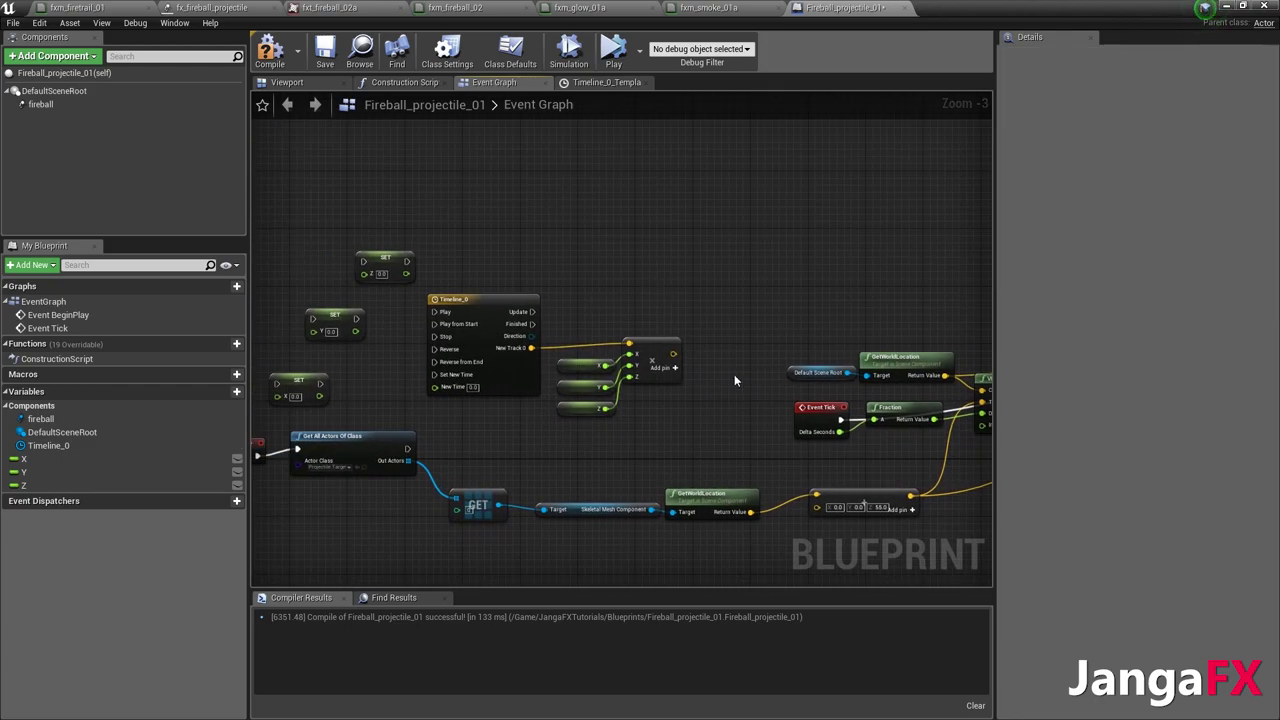
pyautogui.moveTo(674, 353); pyautogui.dragTo(745, 318)
pyautogui.write('add')
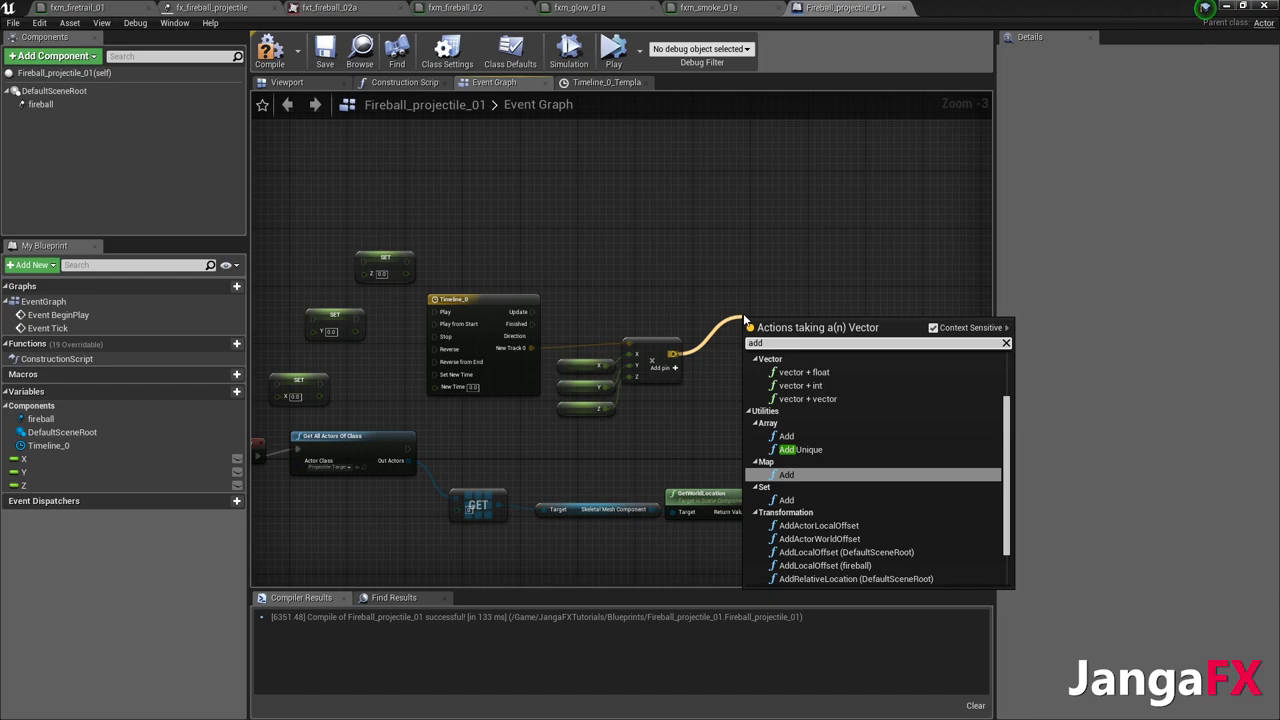
pyautogui.write(' local')
pyautogui.press('BackSpace')
pyautogui.press('BackSpace')
pyautogui.press('BackSpace')
pyautogui.press('BackSpace')
pyautogui.press('BackSpace')
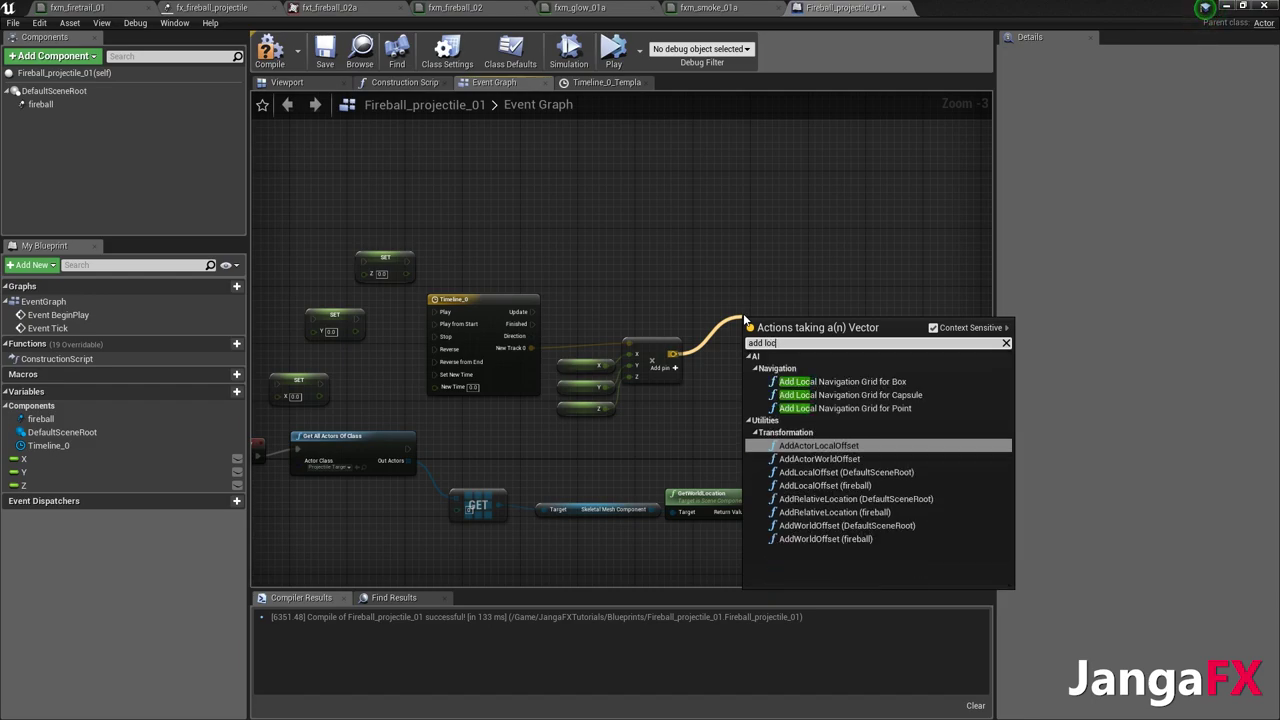
pyautogui.write('world off')
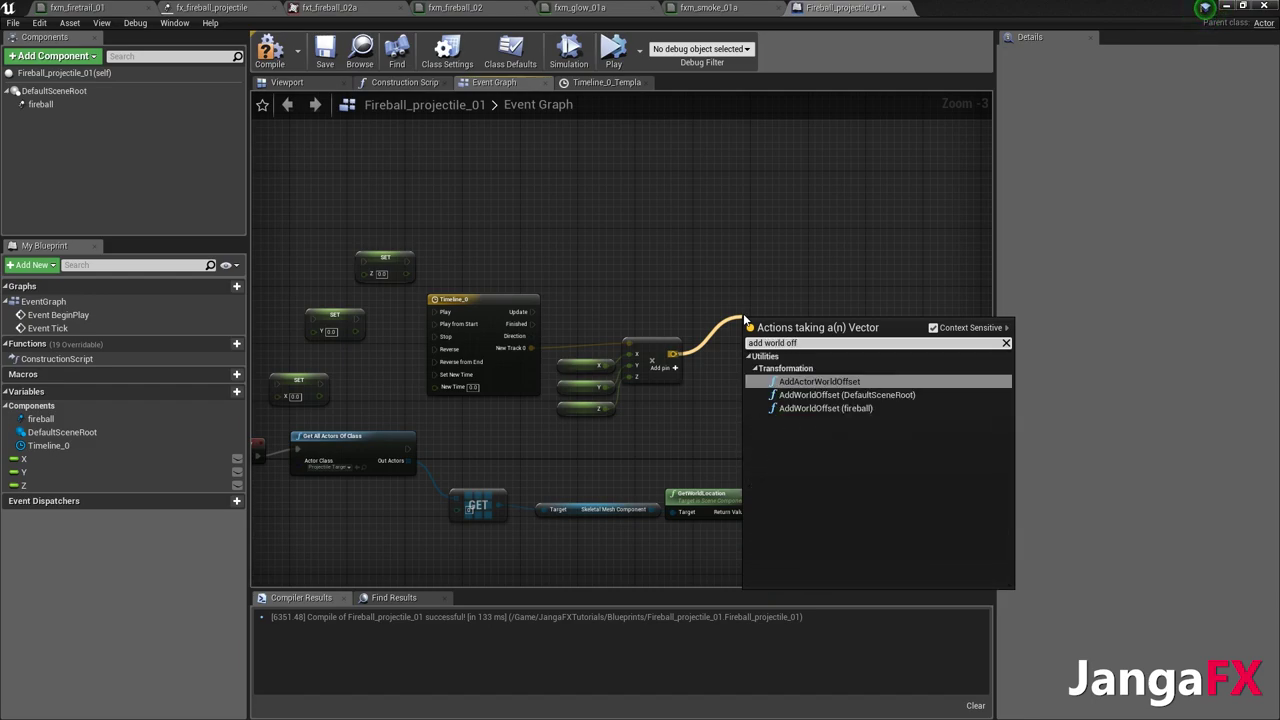
pyautogui.press('Down')
pyautogui.press('Return')
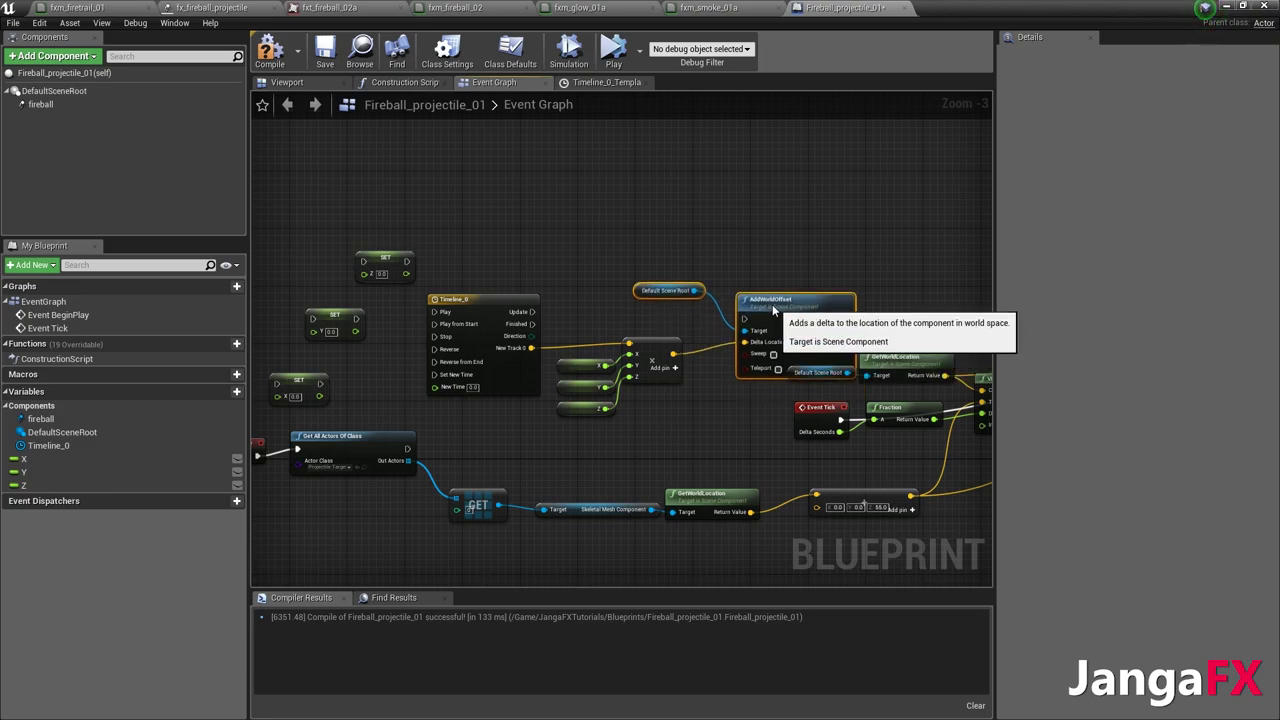
# - Move the AddWorldOffset node up beside the multiply node and connect the timeline's Update output to its execution input
pyautogui.moveTo(773, 311); pyautogui.dragTo(750, 282)
pyautogui.moveTo(533, 311); pyautogui.dragTo(722, 290)
pyautogui.moveTo(440, 421); pyautogui.dragTo(610, 383, button='right')
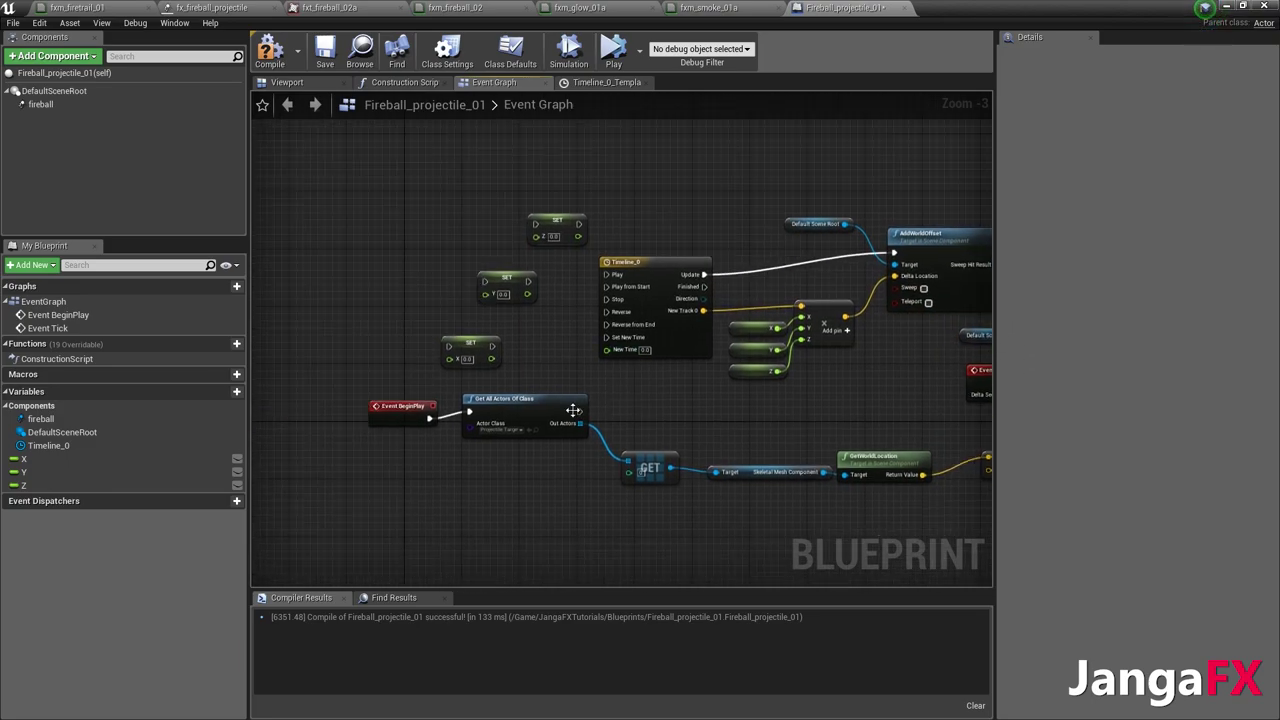
# - Connect Get All Actors Of Class to the timeline's Play input and shift it together with Event BeginPlay away from the SET nodes
pyautogui.moveTo(578, 411); pyautogui.dragTo(608, 276)
pyautogui.moveTo(661, 232); pyautogui.dragTo(717, 234, button='right')
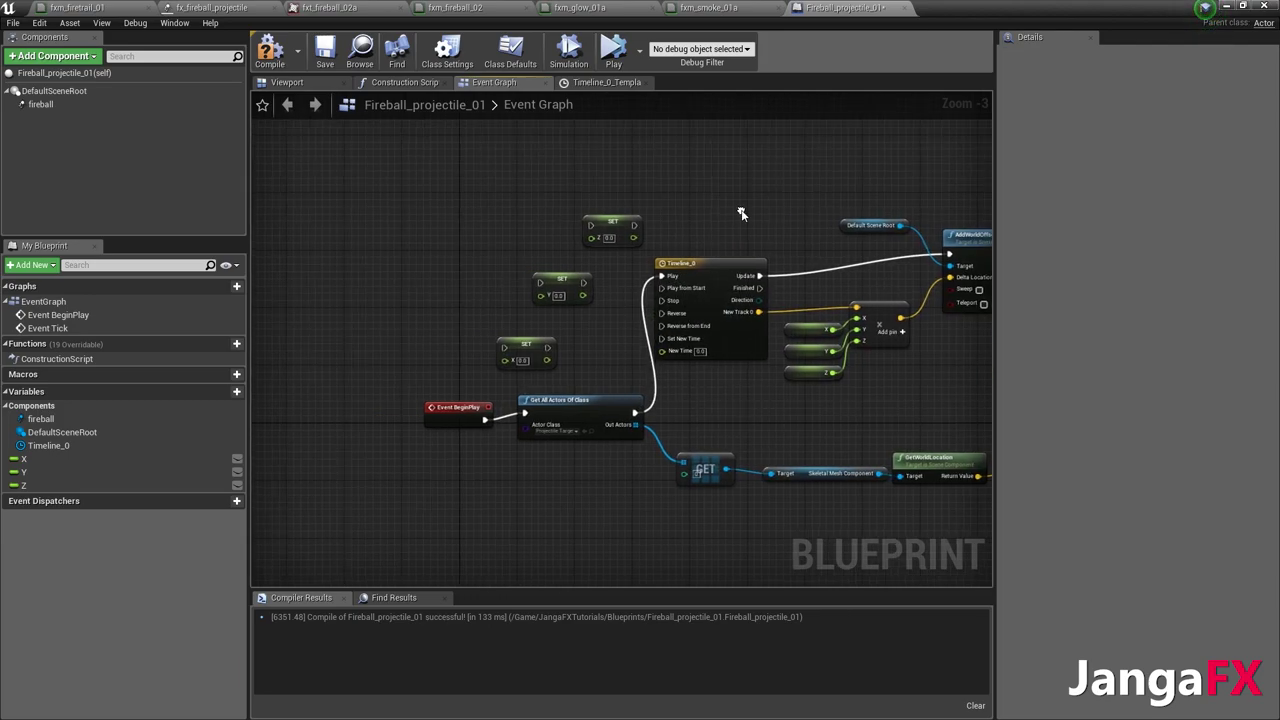
pyautogui.click(566, 346)
pyautogui.moveTo(567, 373); pyautogui.dragTo(645, 366, button='right')
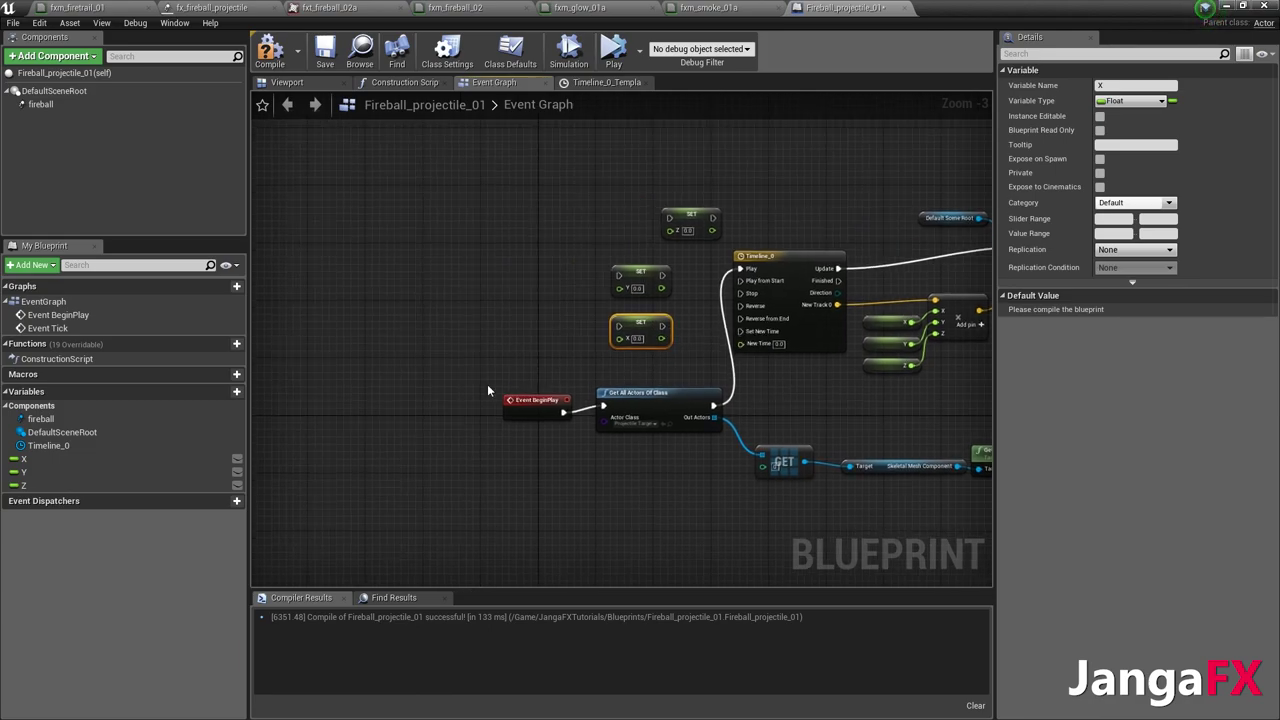
pyautogui.moveTo(487, 385); pyautogui.dragTo(537, 409)
pyautogui.click(509, 367)
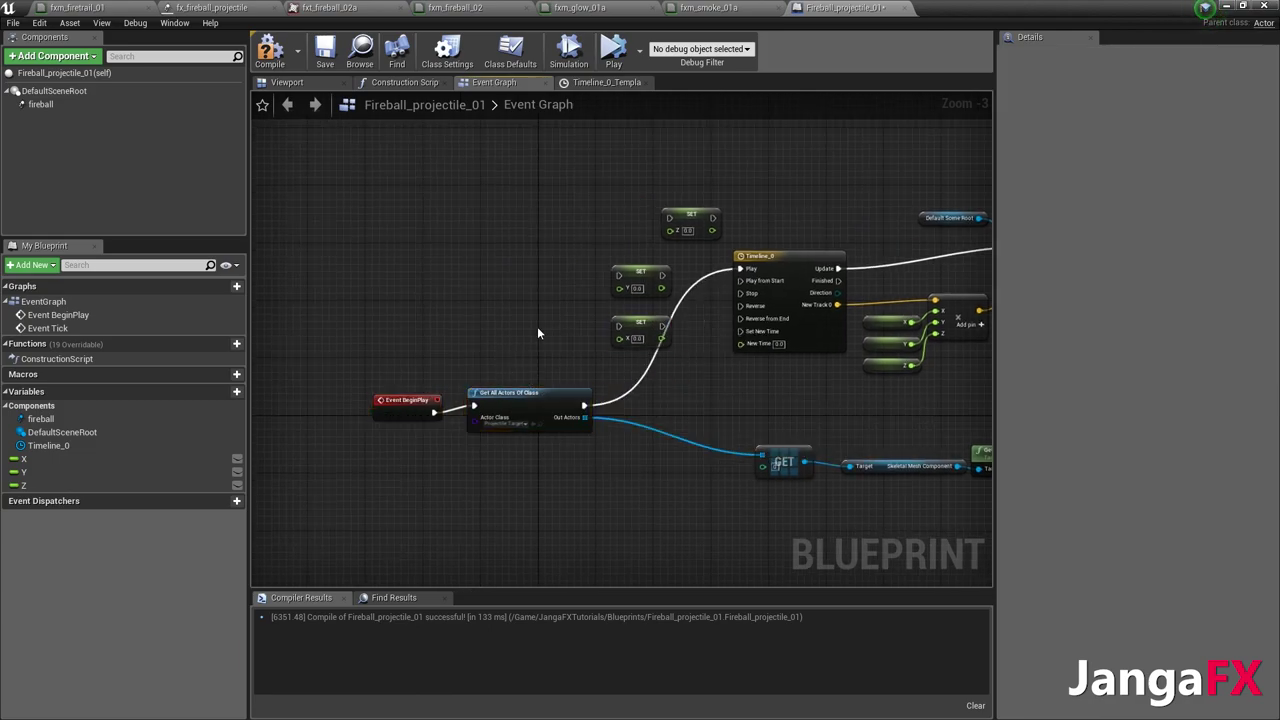
# - Add a Random Float in Range node beside the SET nodes
pyautogui.moveTo(596, 262); pyautogui.dragTo(570, 270, button='right')
pyautogui.scroll(2, 568, 272)
pyautogui.scroll(-1, 587, 254)
pyautogui.rightClick(479, 303)
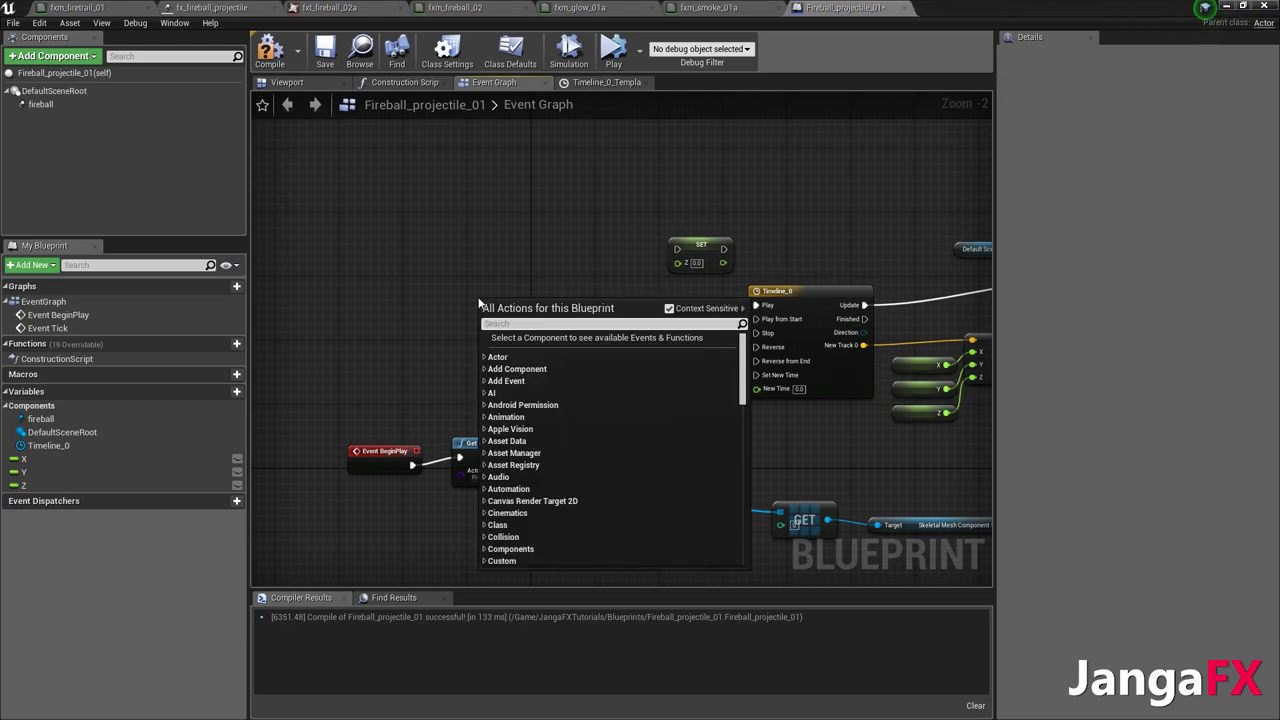
pyautogui.write('random')
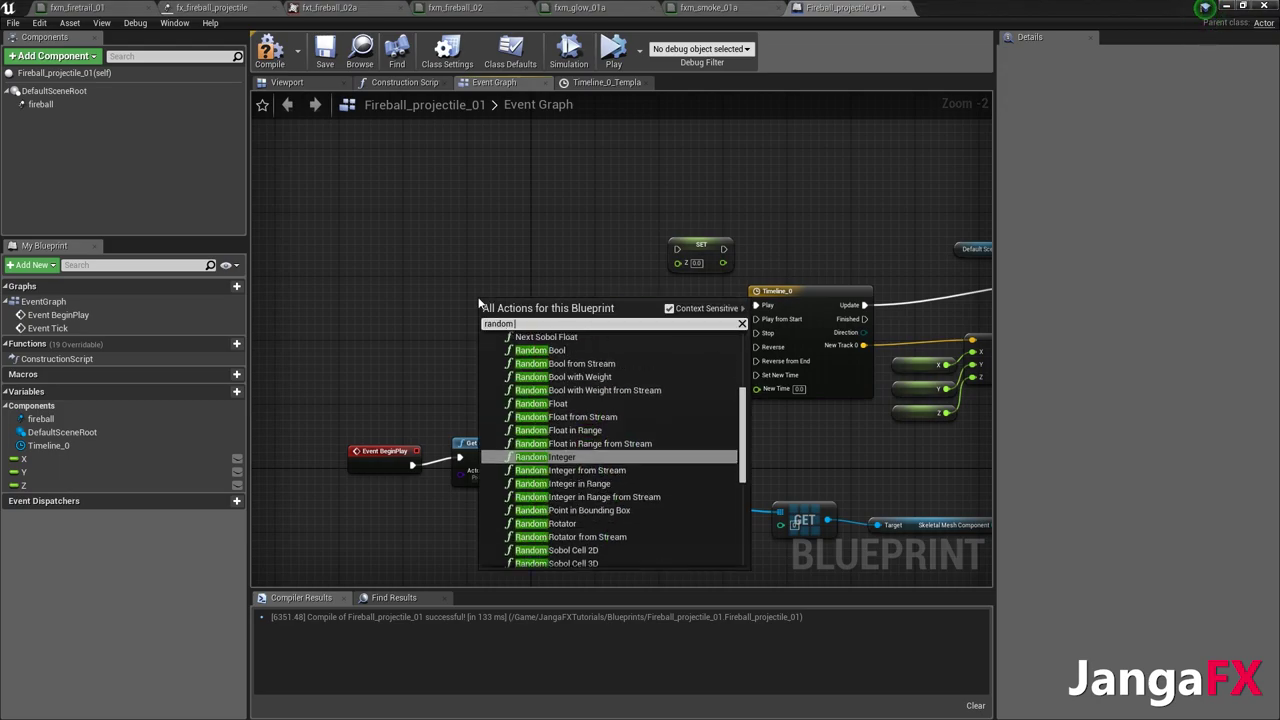
pyautogui.write(' float wit')
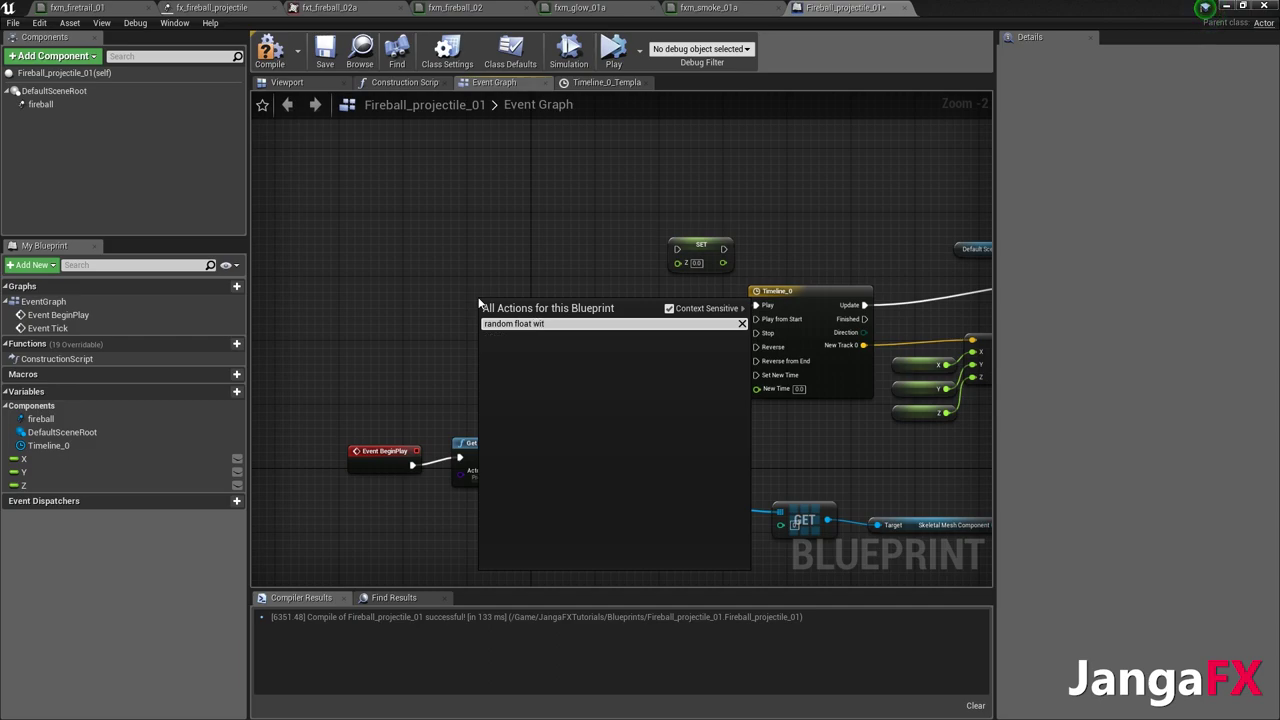
pyautogui.press('BackSpace')
pyautogui.press('BackSpace')
pyautogui.press('BackSpace')
pyautogui.press('Down')
pyautogui.press('Down')
pyautogui.press('Down')
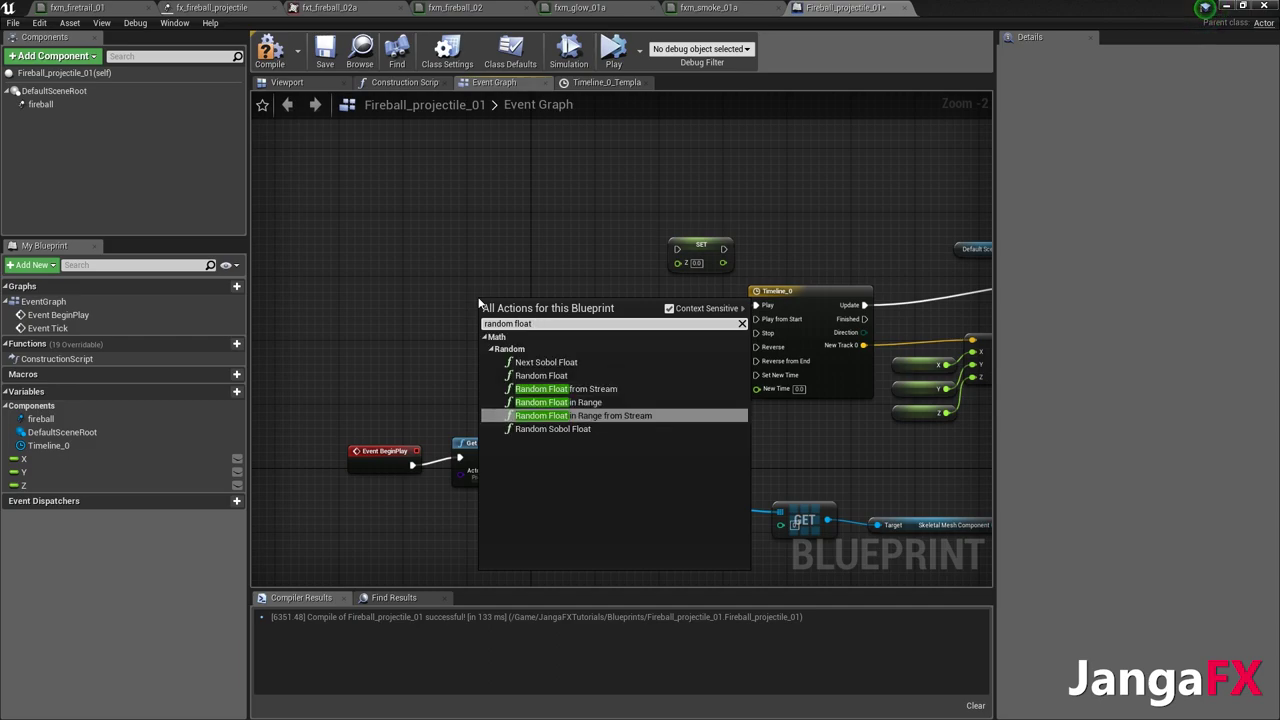
pyautogui.press('Up')
pyautogui.press('Return')
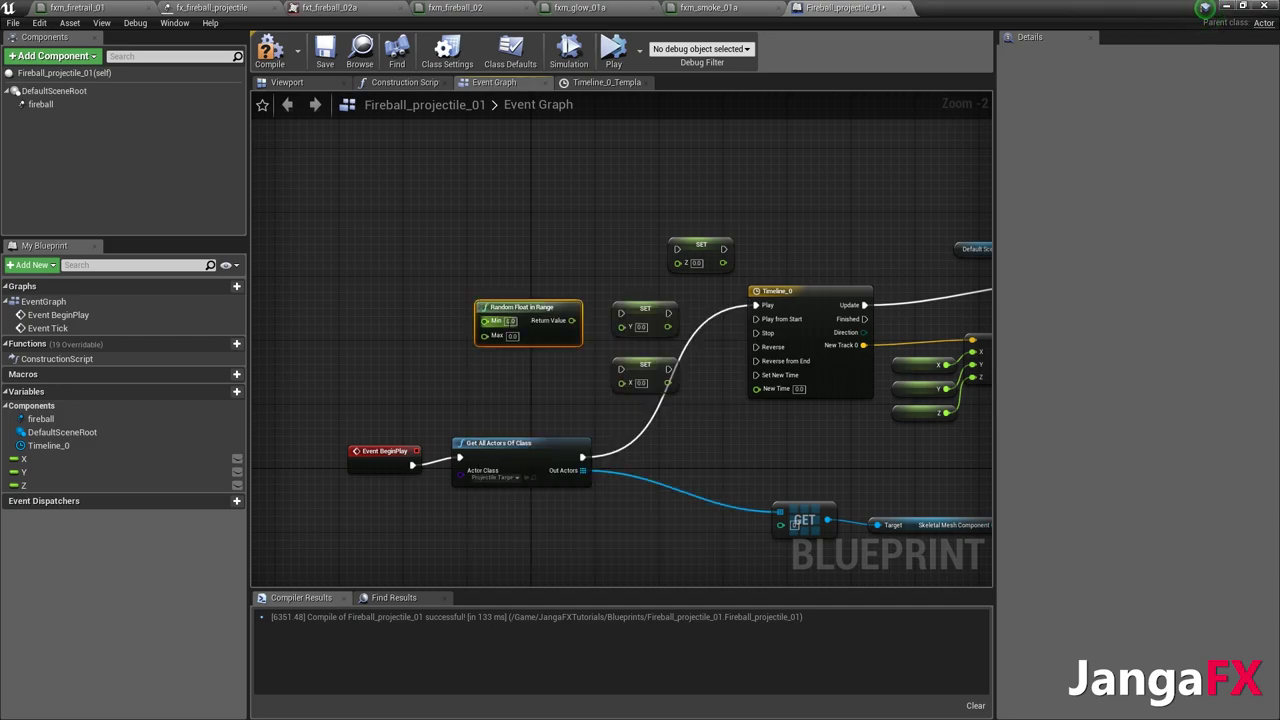
# - Set the Random Float in Range node to Min -1 and Max 1 and connect its Return Value to SET Y
pyautogui.write('-1')
pyautogui.click(509, 337)
pyautogui.write('1')
pyautogui.moveTo(554, 312); pyautogui.dragTo(621, 327)
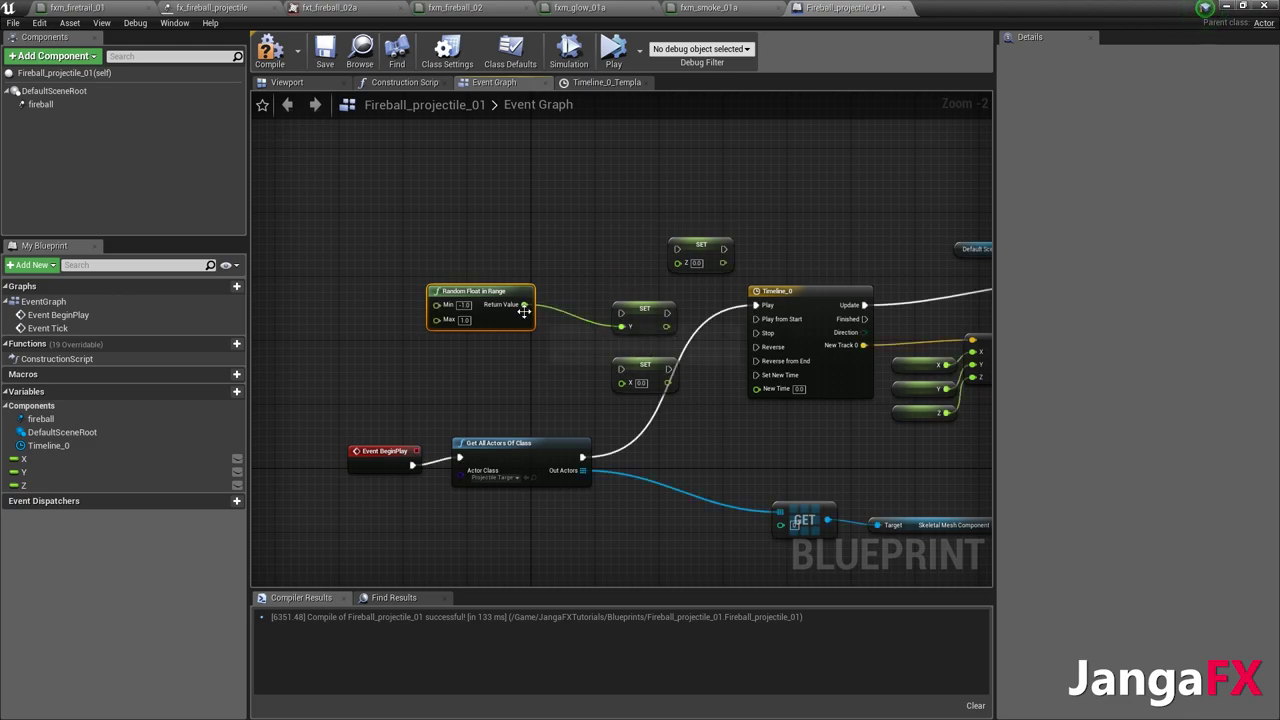
# - Duplicate the Random Float in Range node and connect the copy's Return Value to SET X
pyautogui.hotkey('ctrl', 'c')
pyautogui.hotkey('ctrl', 'v')
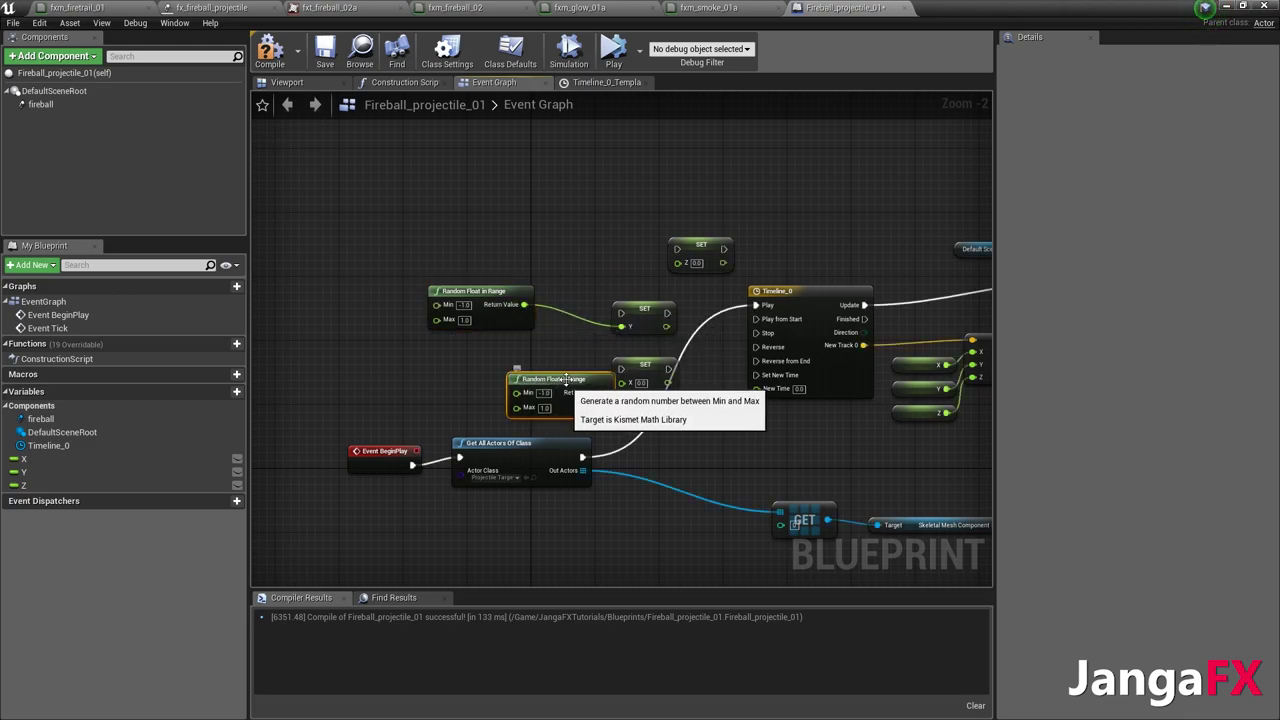
pyautogui.moveTo(509, 384); pyautogui.dragTo(621, 383)
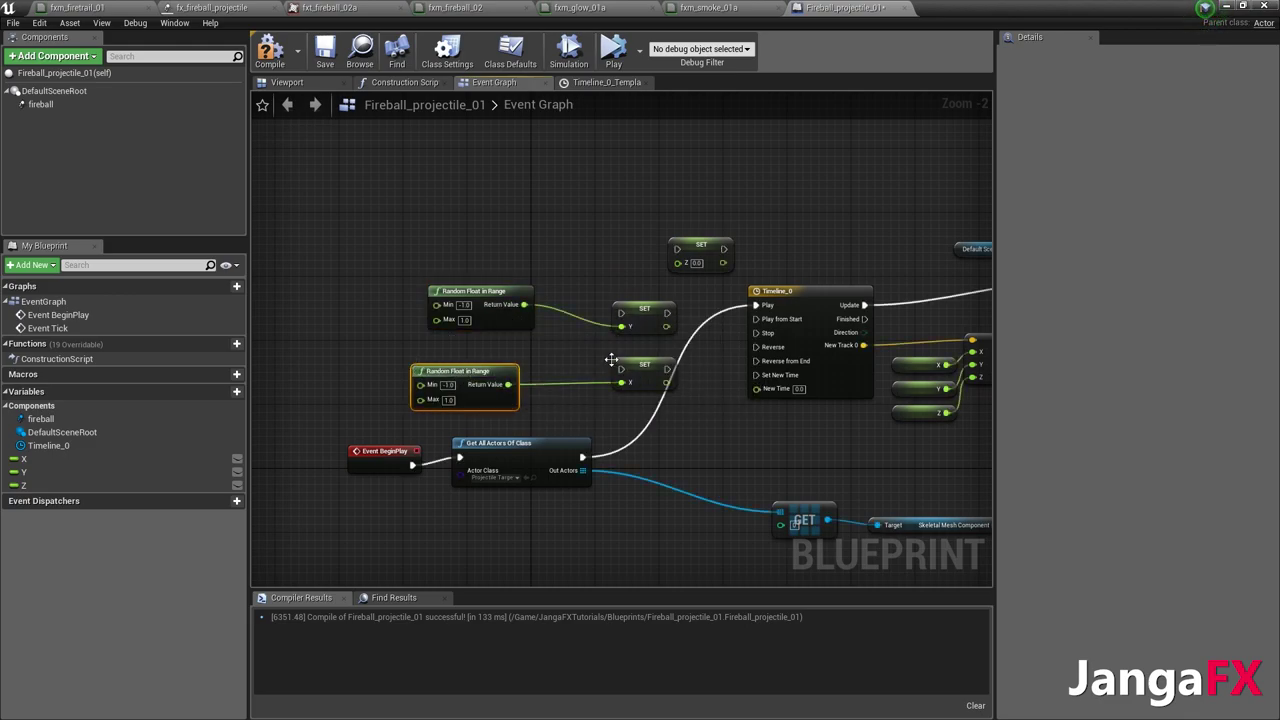
# - Duplicate a third Random Float in Range node, set its Min to -0.1, and connect its Return Value to SET Z
pyautogui.click(499, 319)
pyautogui.hotkey('ctrl', 'c')
pyautogui.hotkey('ctrl', 'v')
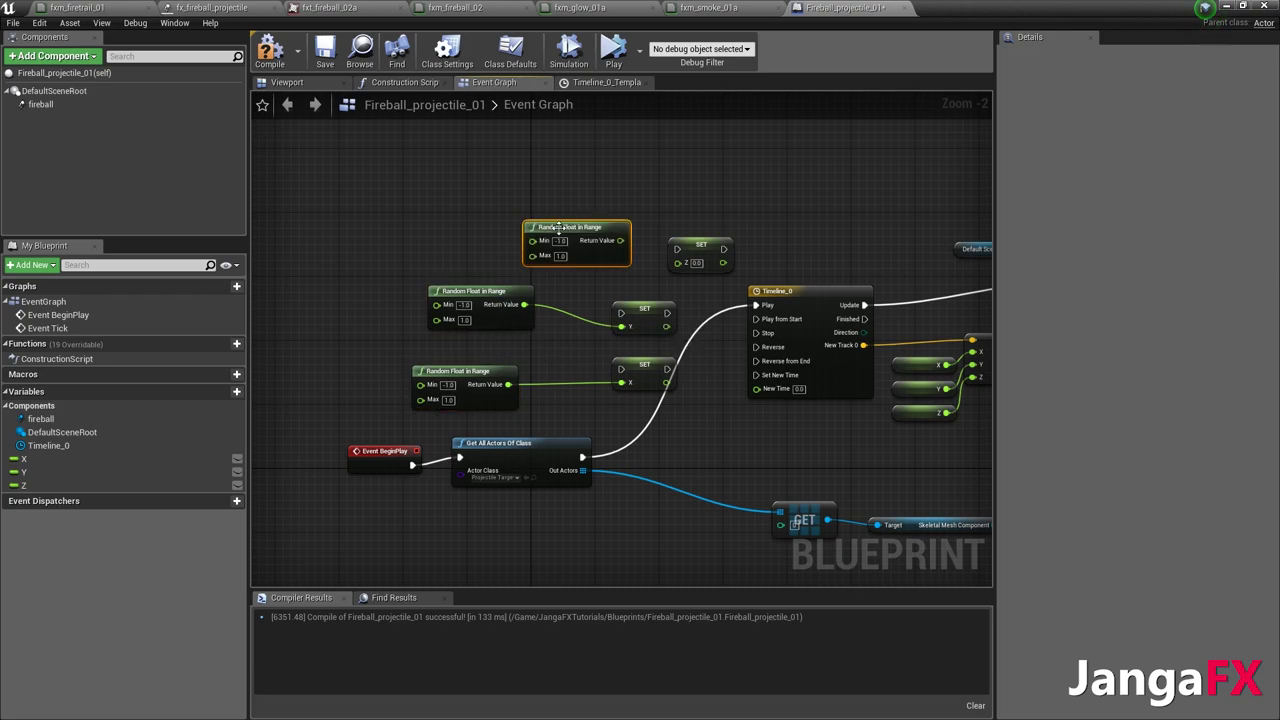
pyautogui.moveTo(620, 240); pyautogui.dragTo(677, 263)
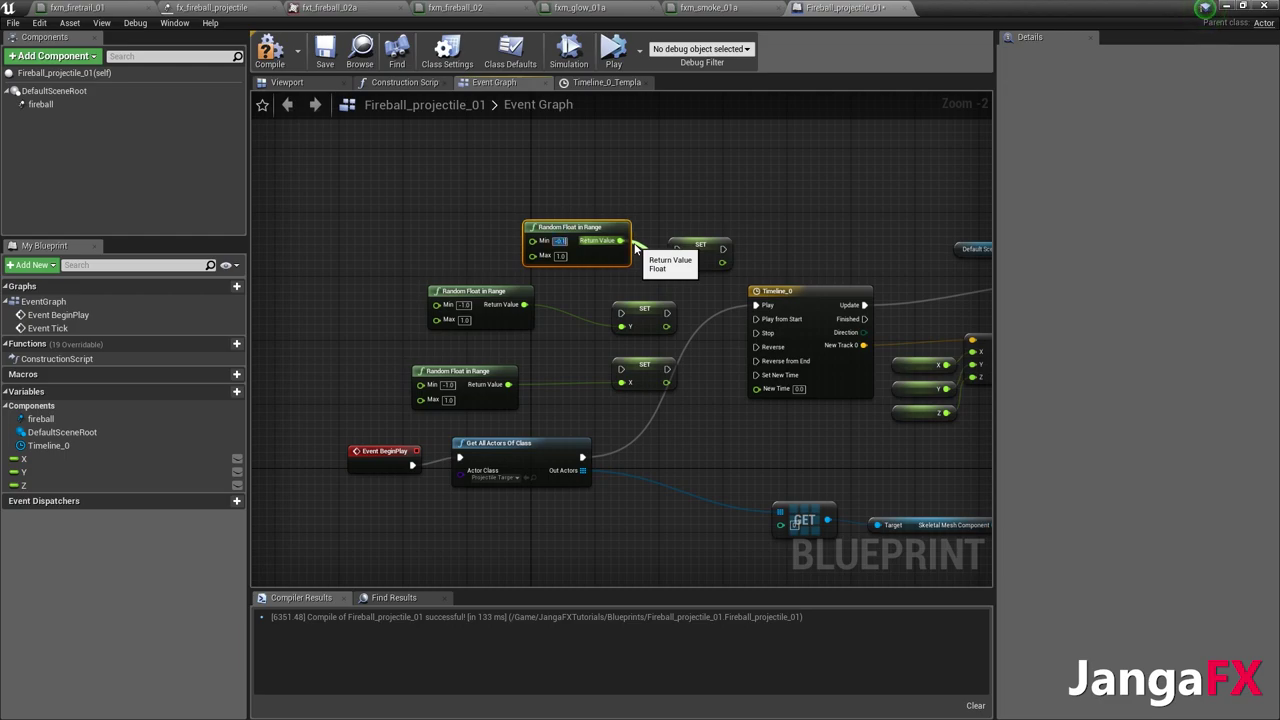
pyautogui.moveTo(635, 247); pyautogui.dragTo(677, 262)
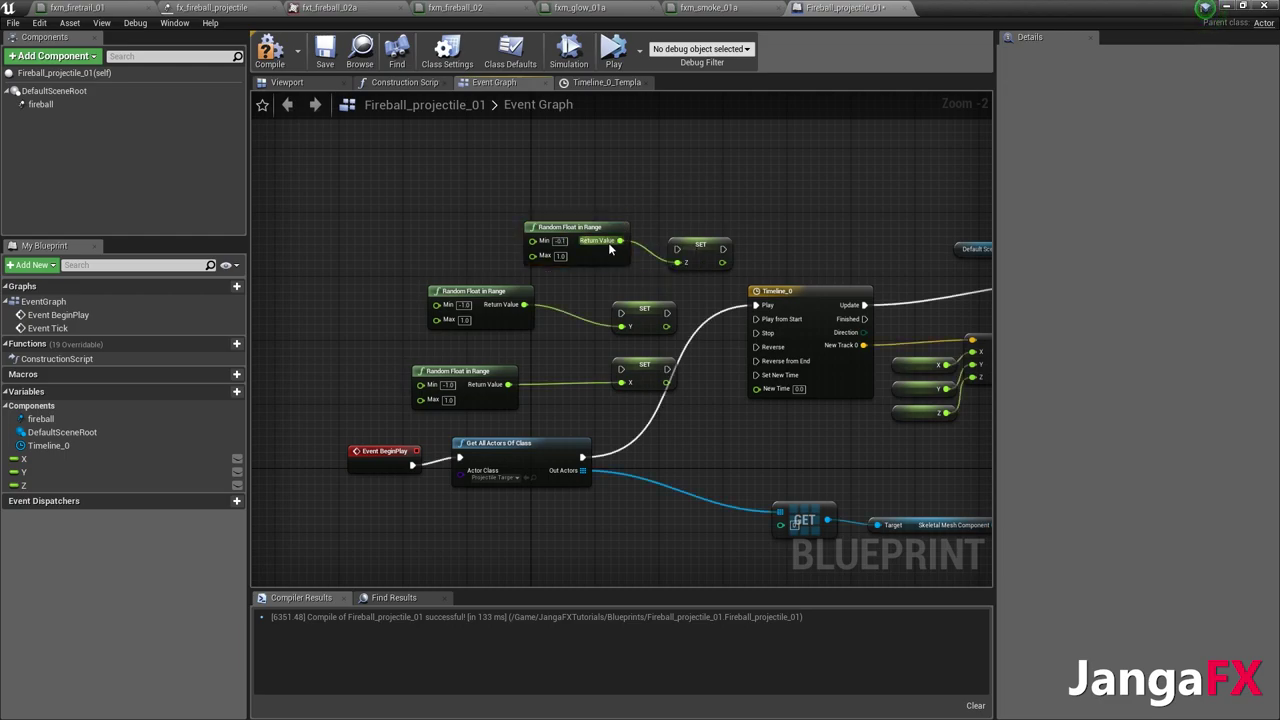
# - Align the three Random Float in Range nodes in one column, in Z, Y, X order
pyautogui.moveTo(584, 261); pyautogui.dragTo(496, 269)
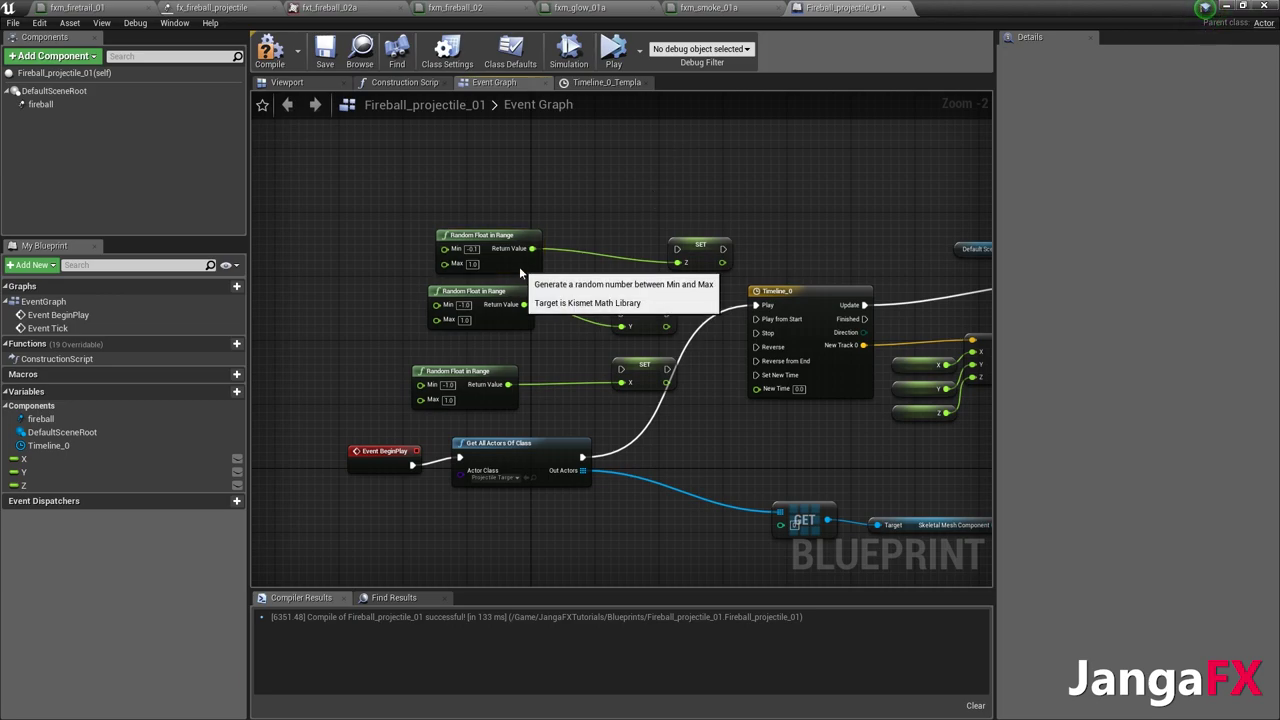
pyautogui.moveTo(501, 303); pyautogui.dragTo(509, 303)
pyautogui.moveTo(490, 372); pyautogui.dragTo(514, 356)
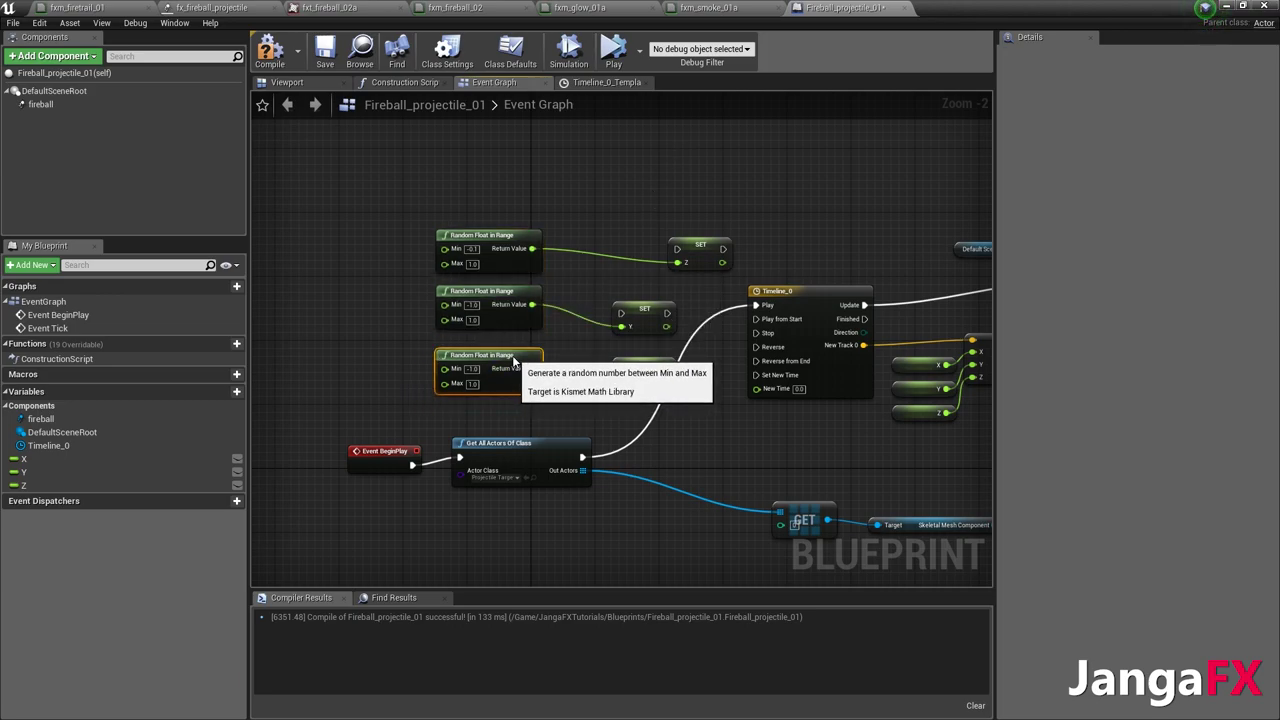
pyautogui.click(598, 348)
# - Chain the execution flow from Get All Actors Of Class through SET X, SET Y and SET Z into the timeline's Play input
pyautogui.moveTo(717, 235); pyautogui.dragTo(509, 210, button='right')
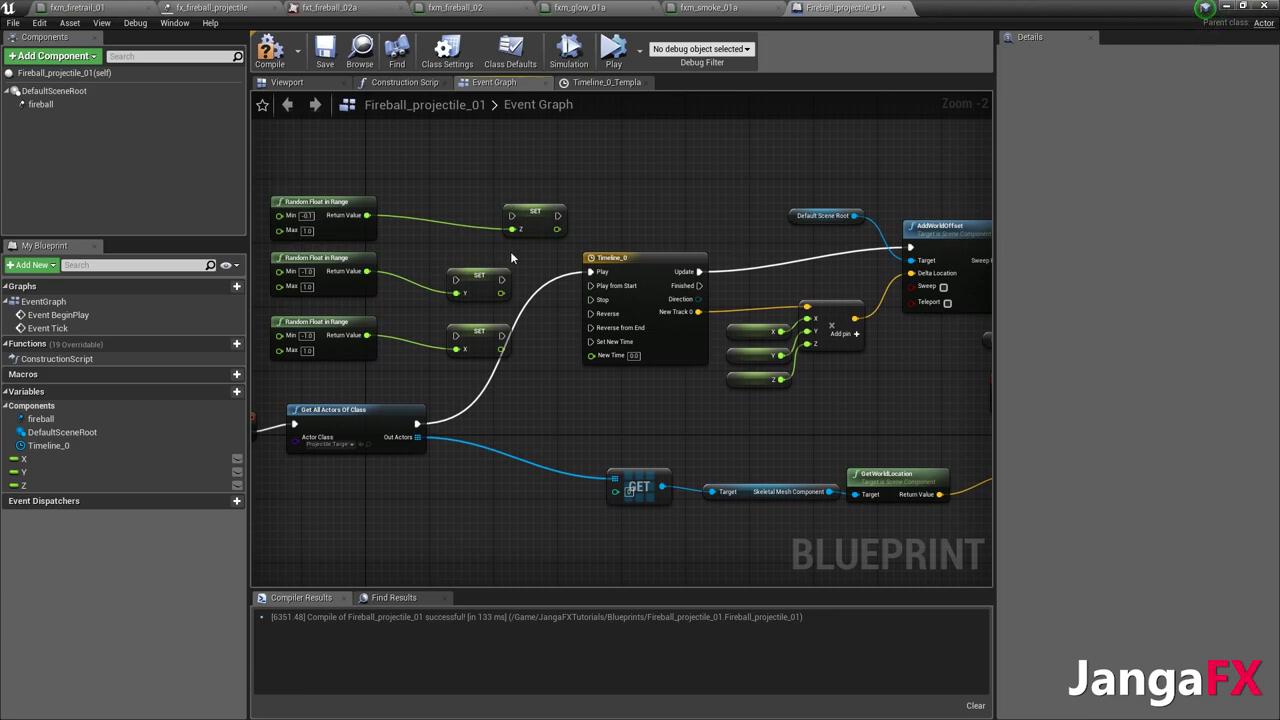
pyautogui.moveTo(556, 246); pyautogui.dragTo(644, 209, button='right')
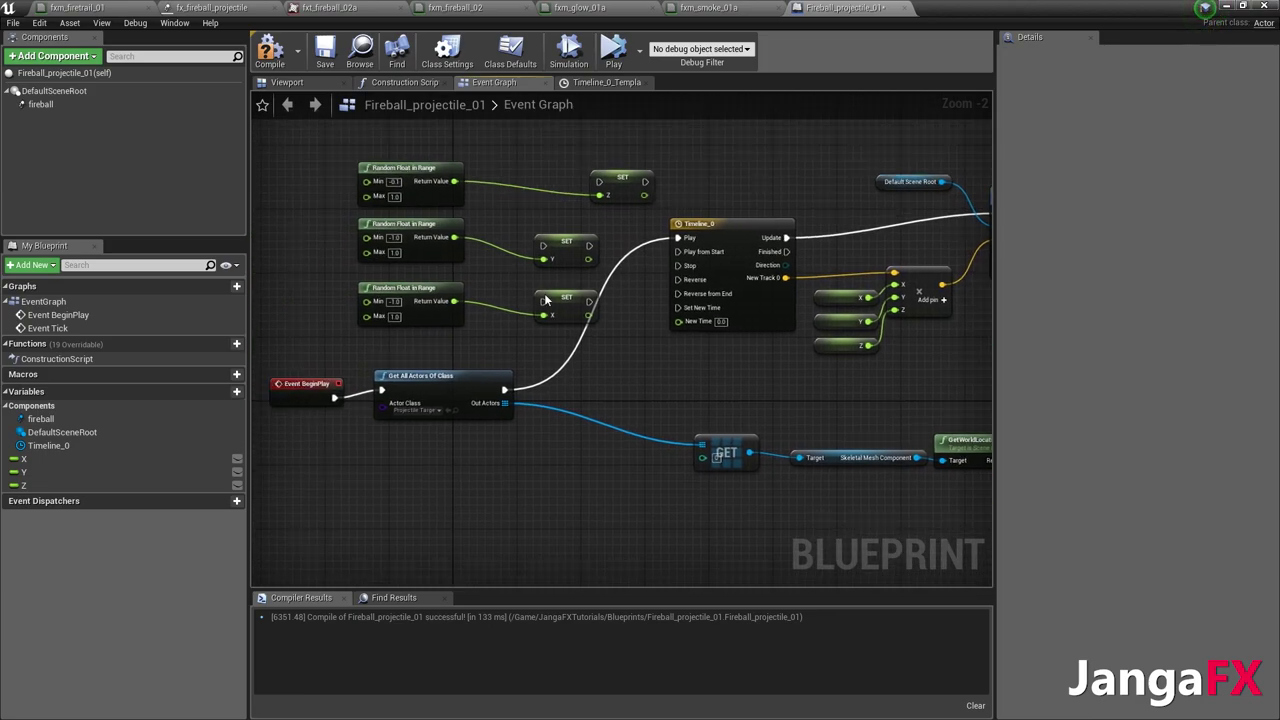
pyautogui.moveTo(505, 389); pyautogui.dragTo(678, 237)
pyautogui.scroll(-1, 679, 195)
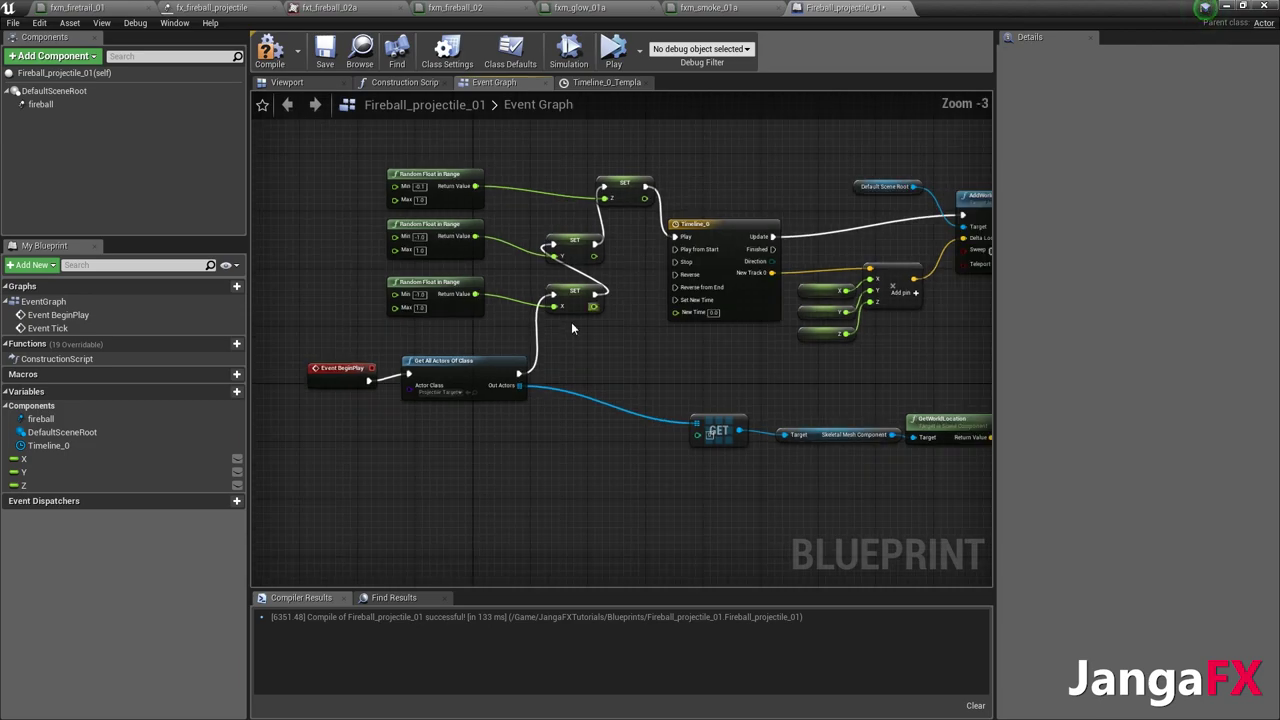
# - Rearrange the SET X, Y and Z nodes into a rising staircase leading to the timeline
pyautogui.moveTo(571, 322); pyautogui.dragTo(648, 320, button='right')
pyautogui.click(590, 284)
pyautogui.moveTo(590, 284); pyautogui.dragTo(576, 278)
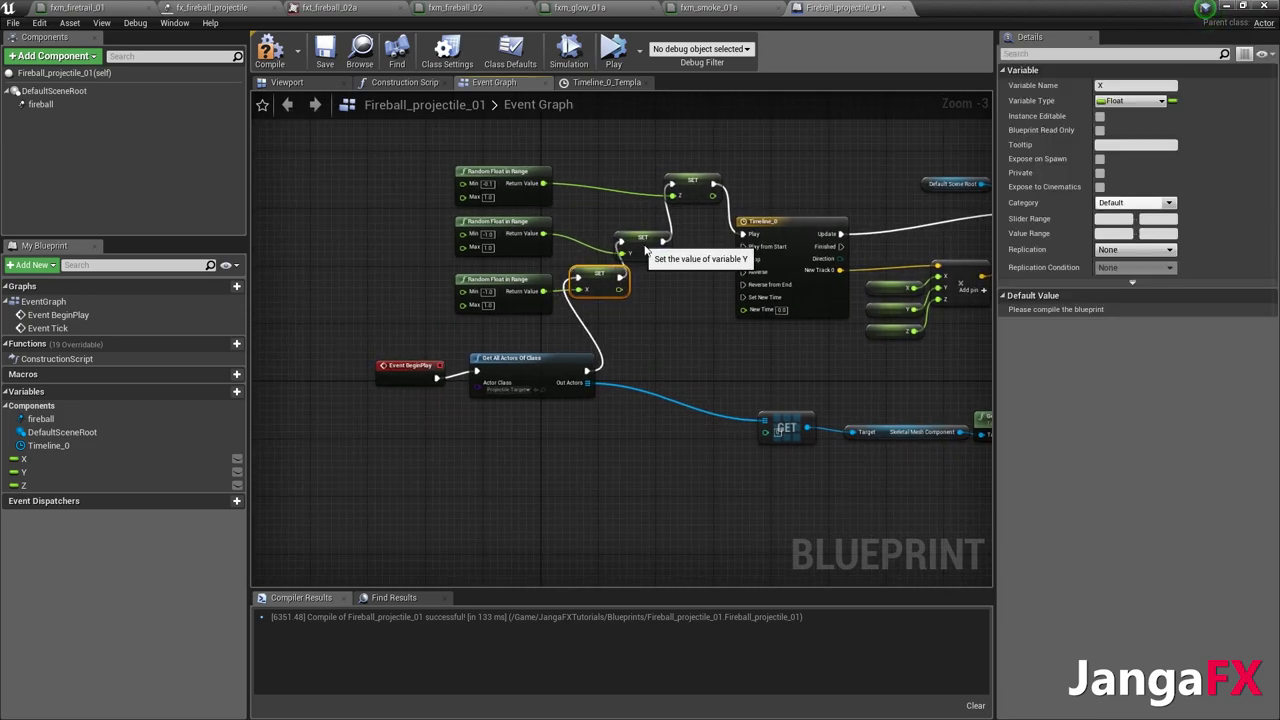
pyautogui.moveTo(644, 244); pyautogui.dragTo(666, 258)
pyautogui.click(700, 188)
pyautogui.moveTo(700, 188); pyautogui.dragTo(813, 214)
pyautogui.click(696, 146)
pyautogui.click(794, 180)
# - Compile and save the Fireball_projectile_01 blueprint
pyautogui.moveTo(792, 180); pyautogui.dragTo(749, 178, button='right')
pyautogui.scroll(-2, 748, 183)
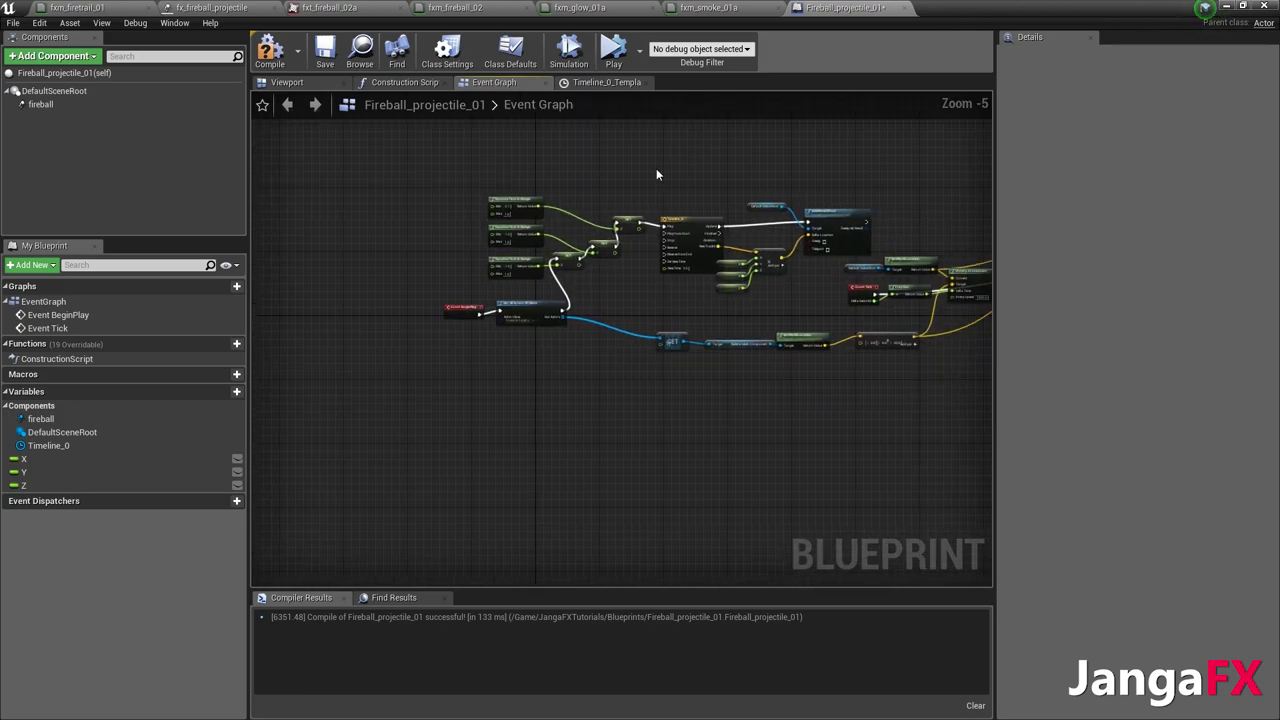
pyautogui.click(270, 50)
pyautogui.click(325, 50)
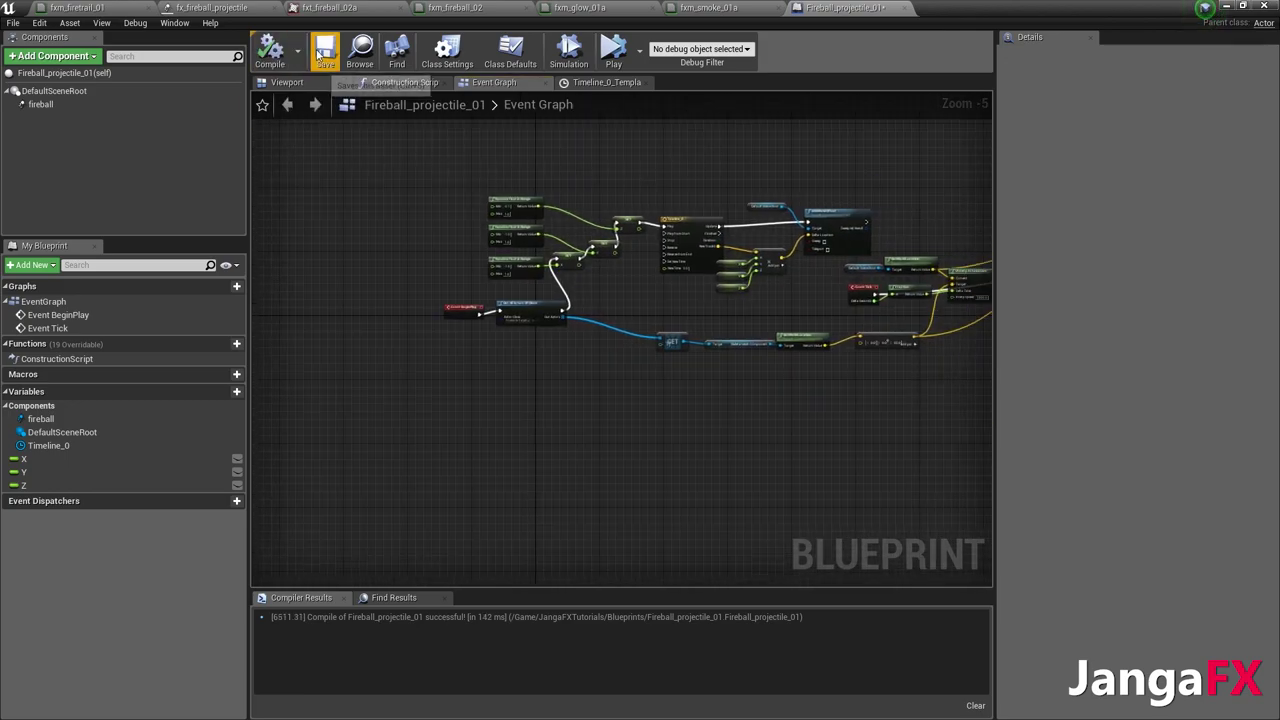
# - Return to the level, start the simulation, and observe the fireballs' flight paths along the forest trail from above and behind the target
pyautogui.click(1222, 6)
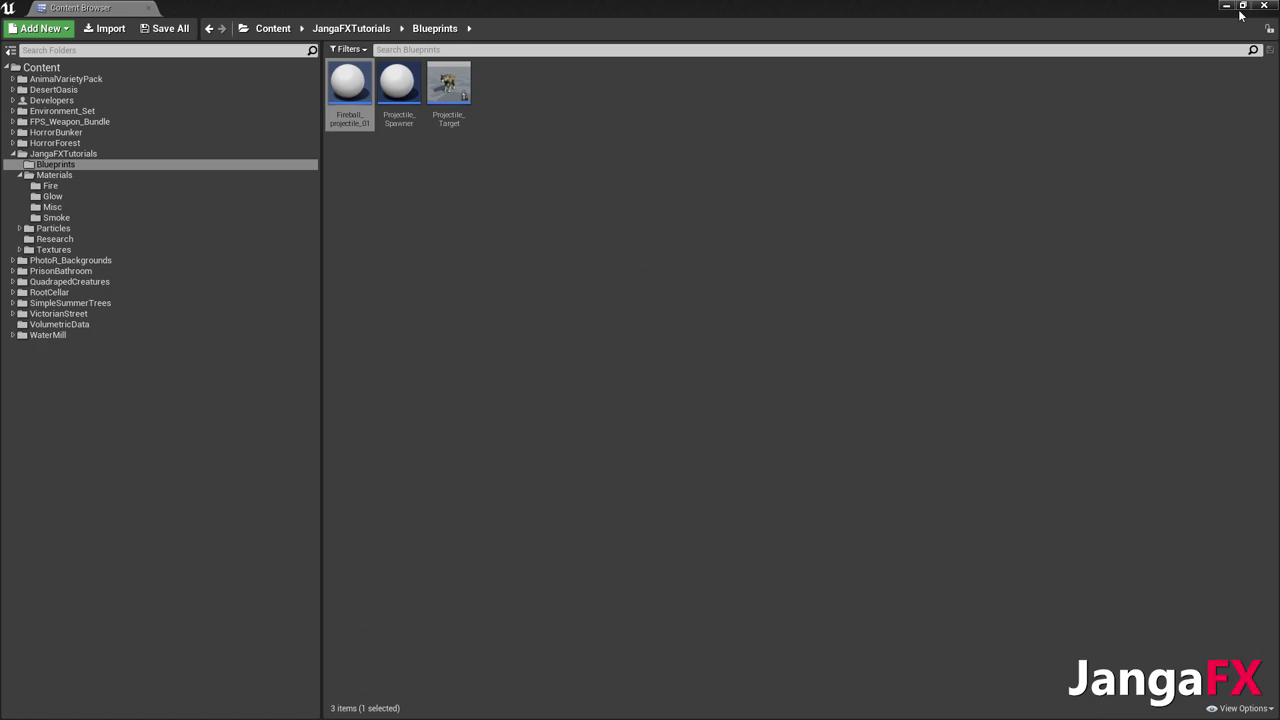
pyautogui.click(1222, 7)
pyautogui.click(638, 50)
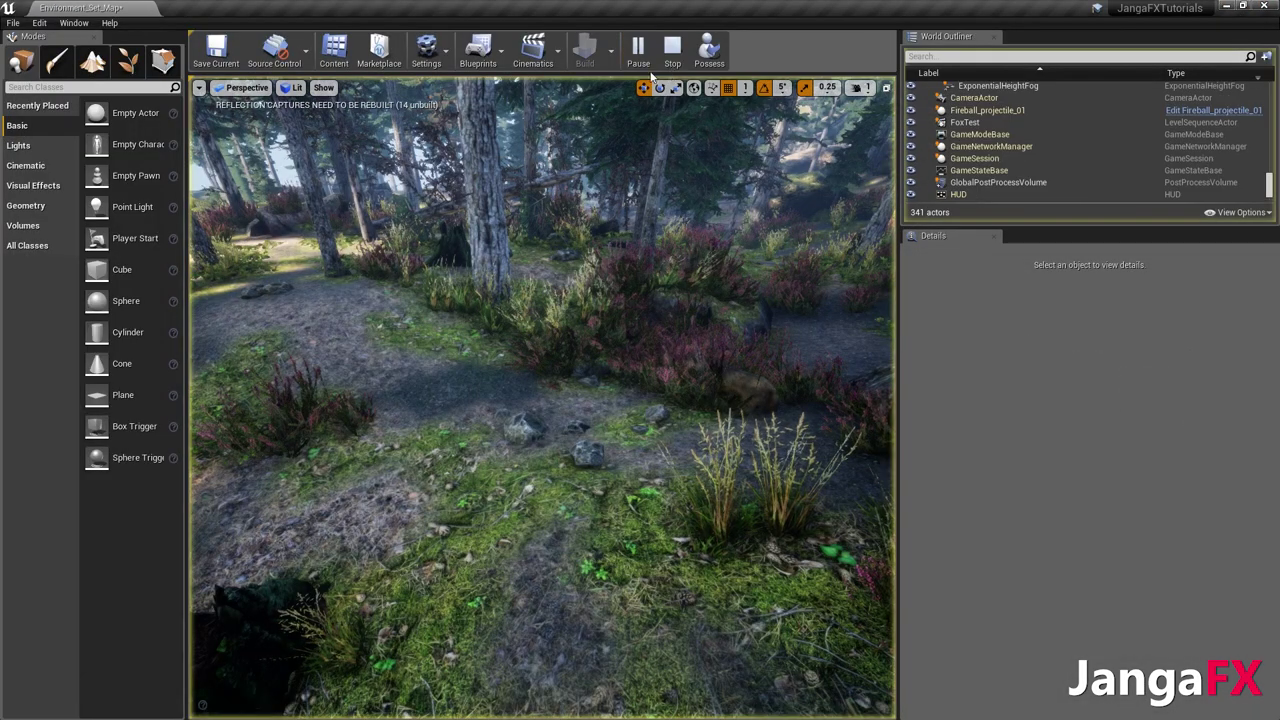
pyautogui.moveTo(542, 397); pyautogui.dragTo(560, 440, button='right')
pyautogui.moveTo(620, 194); pyautogui.dragTo(666, 194, button='right')
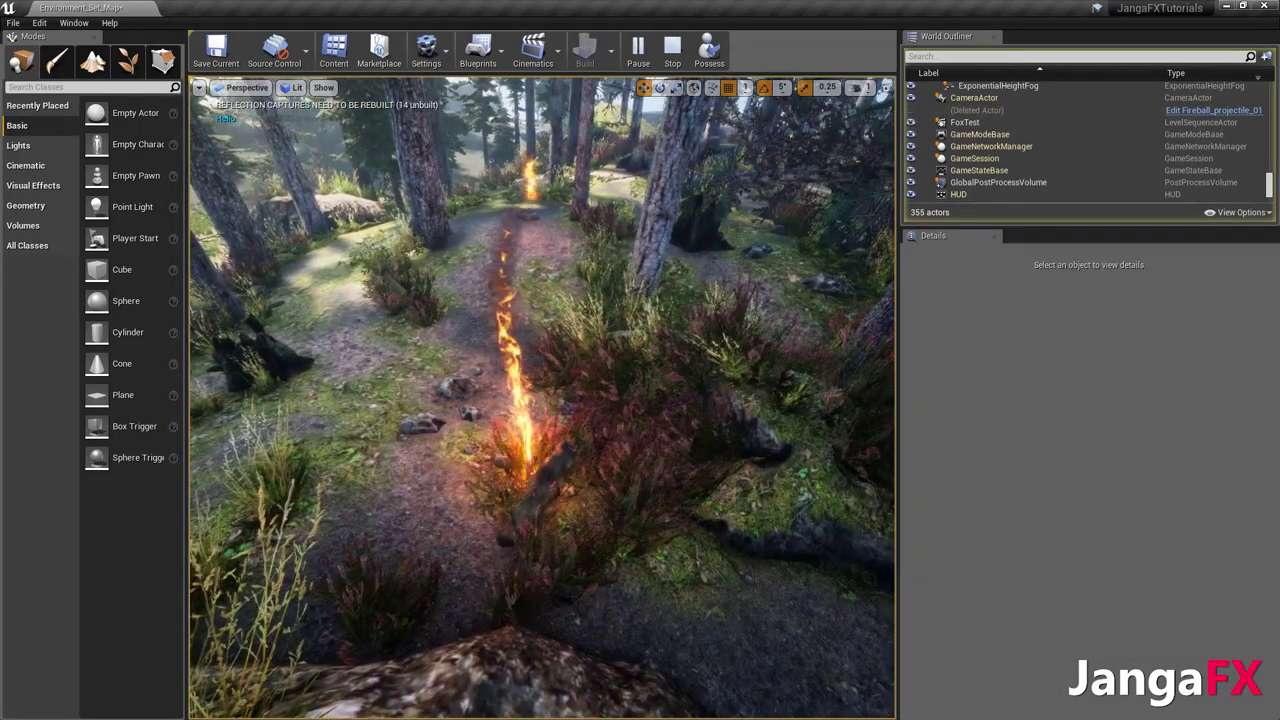
pyautogui.click(673, 201)
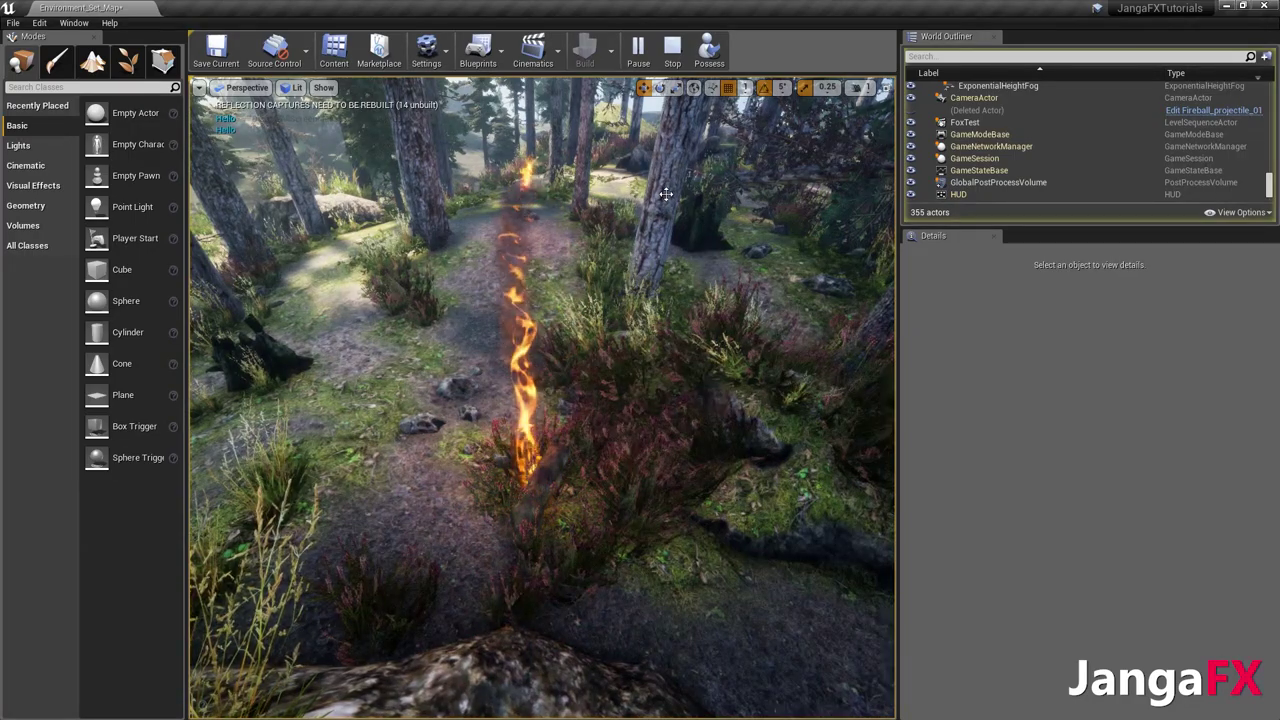
pyautogui.click(682, 210)
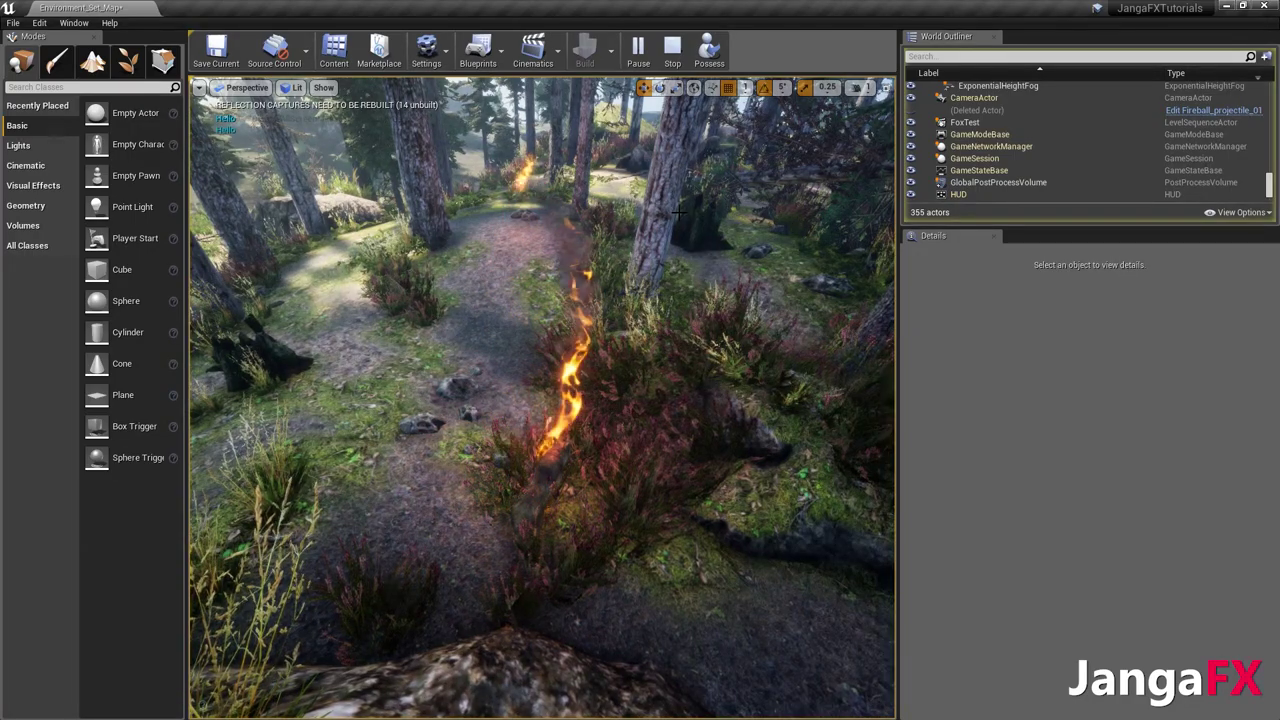
pyautogui.click(691, 217)
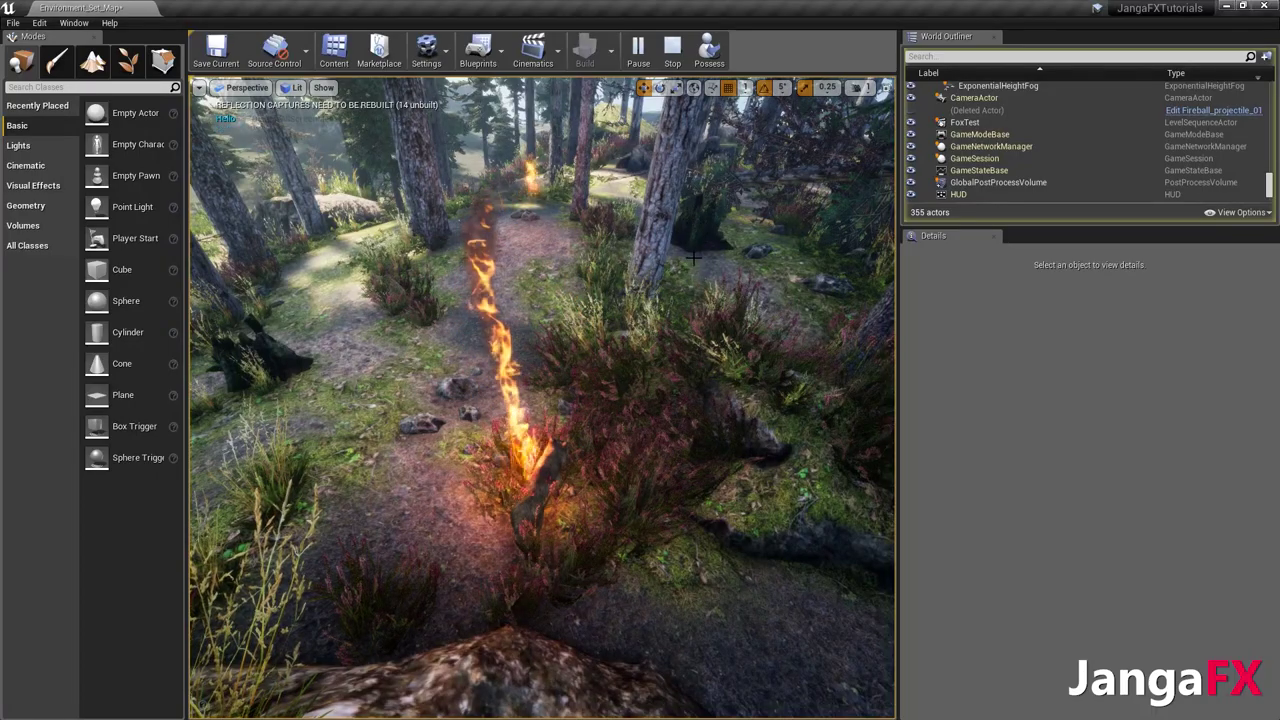
pyautogui.moveTo(542, 397)
pyautogui.mouseDown(button='right')
pyautogui.moveTo(600, 420)
pyautogui.moveTo(590, 300)
pyautogui.moveTo(600, 310)
pyautogui.moveTo(540, 305)
pyautogui.mouseUp(button='right')
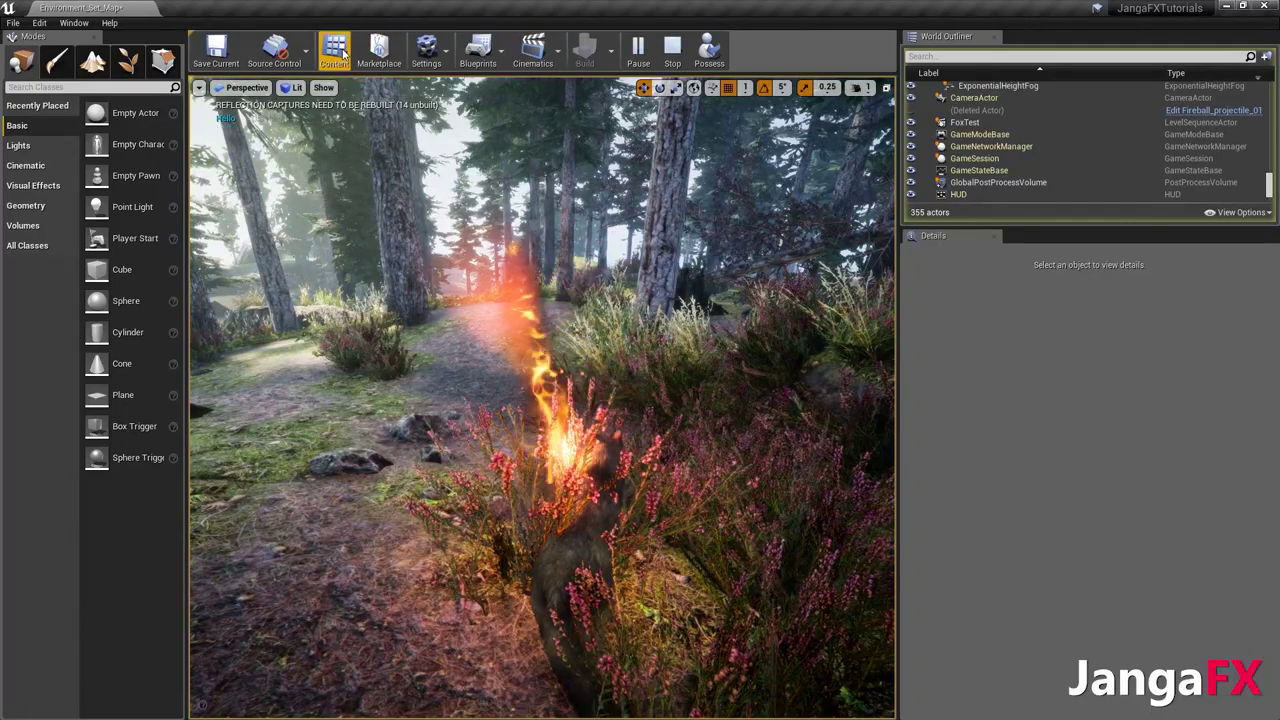
# - Reopen the Fireball_projectile_01 blueprint from the Blueprints folder and stop the simulation
pyautogui.click(334, 50)
pyautogui.doubleClick(338, 82)
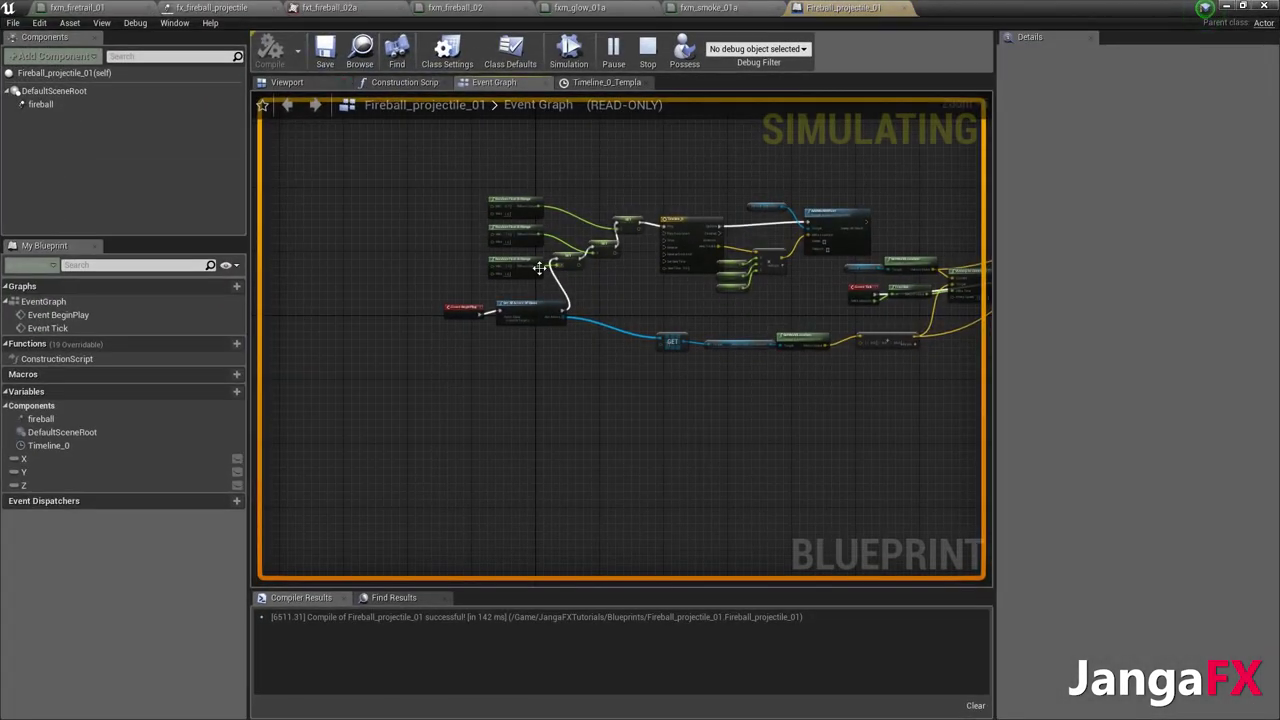
pyautogui.scroll(4, 528, 268)
pyautogui.click(648, 54)
# - Set Max to 2 on the Random Float in Range nodes feeding X and Y, and compile the blueprint
pyautogui.click(471, 283)
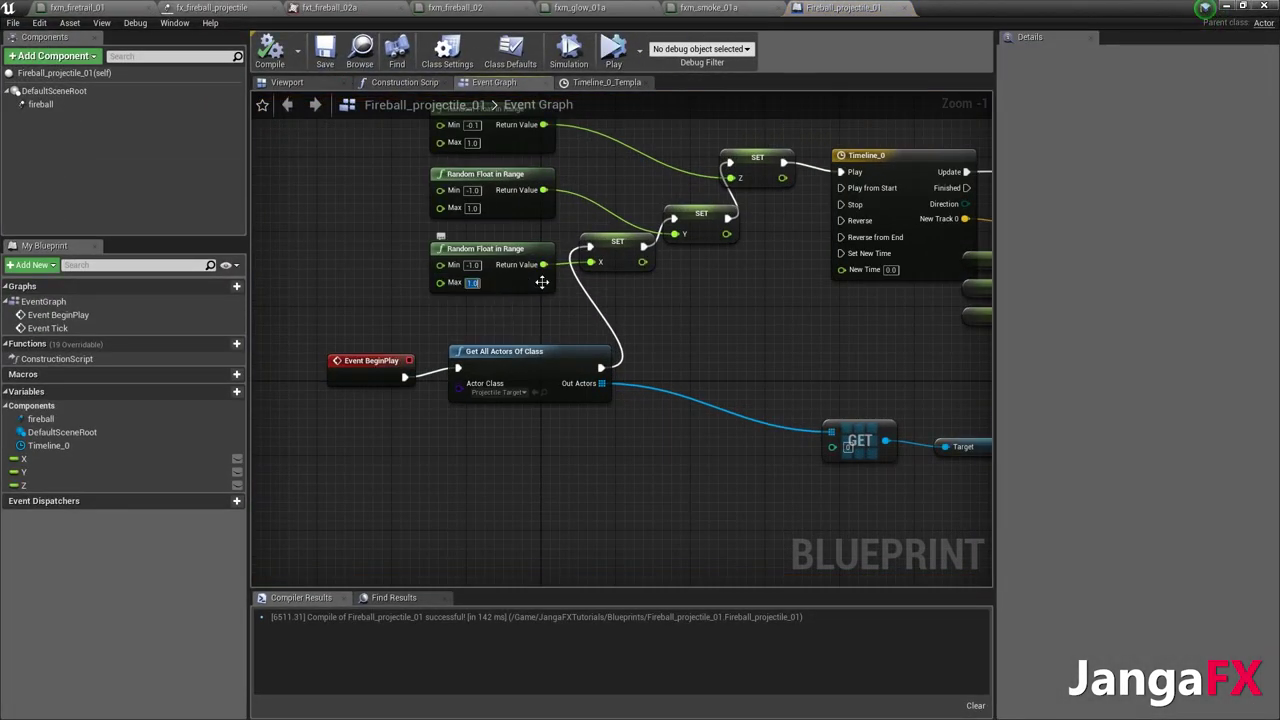
pyautogui.write('2')
pyautogui.press('Return')
pyautogui.click(472, 208)
pyautogui.write('2')
pyautogui.press('Return')
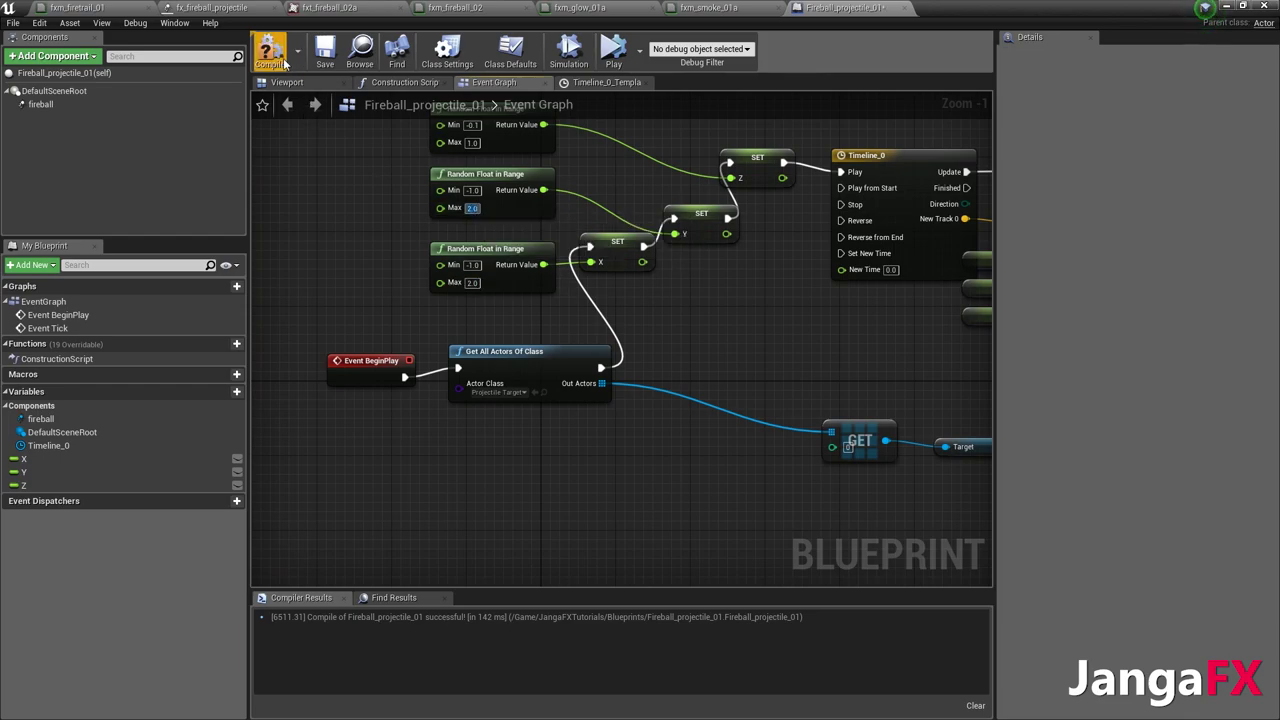
pyautogui.click(271, 51)
# - Go back to the level and run the simulation again to check the fireballs with the wider random range
pyautogui.click(1225, 6)
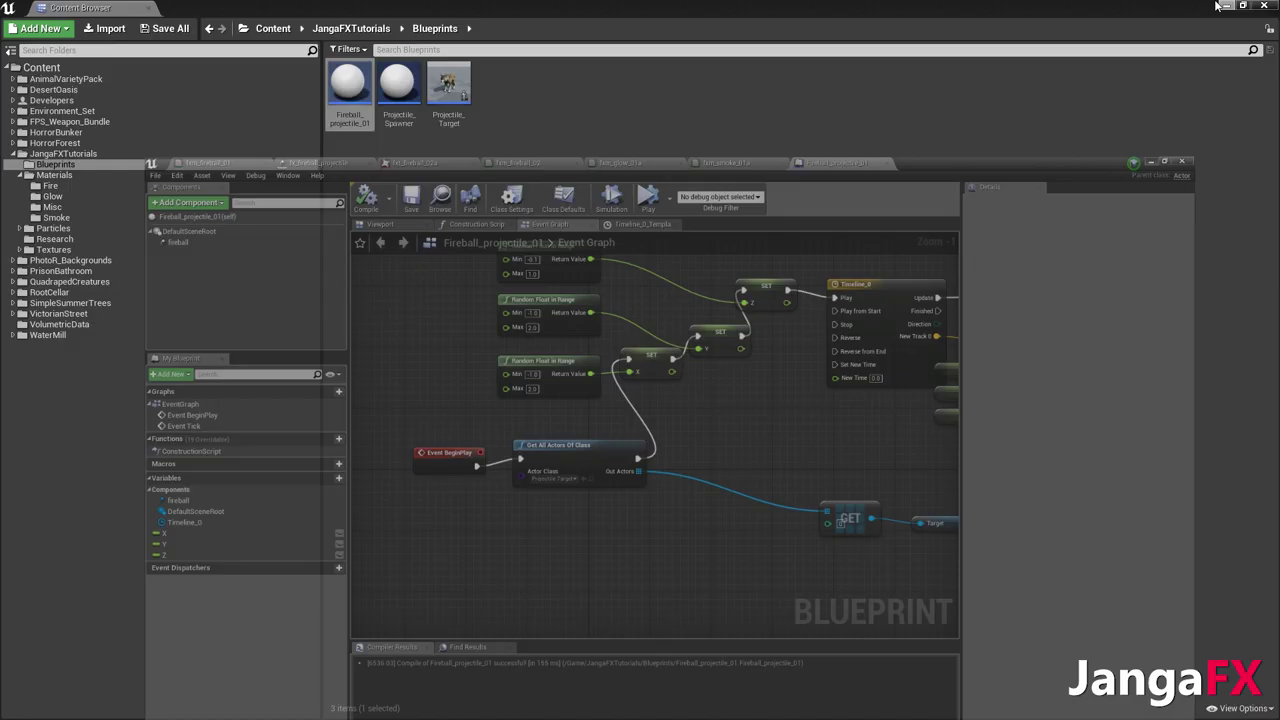
pyautogui.click(1225, 6)
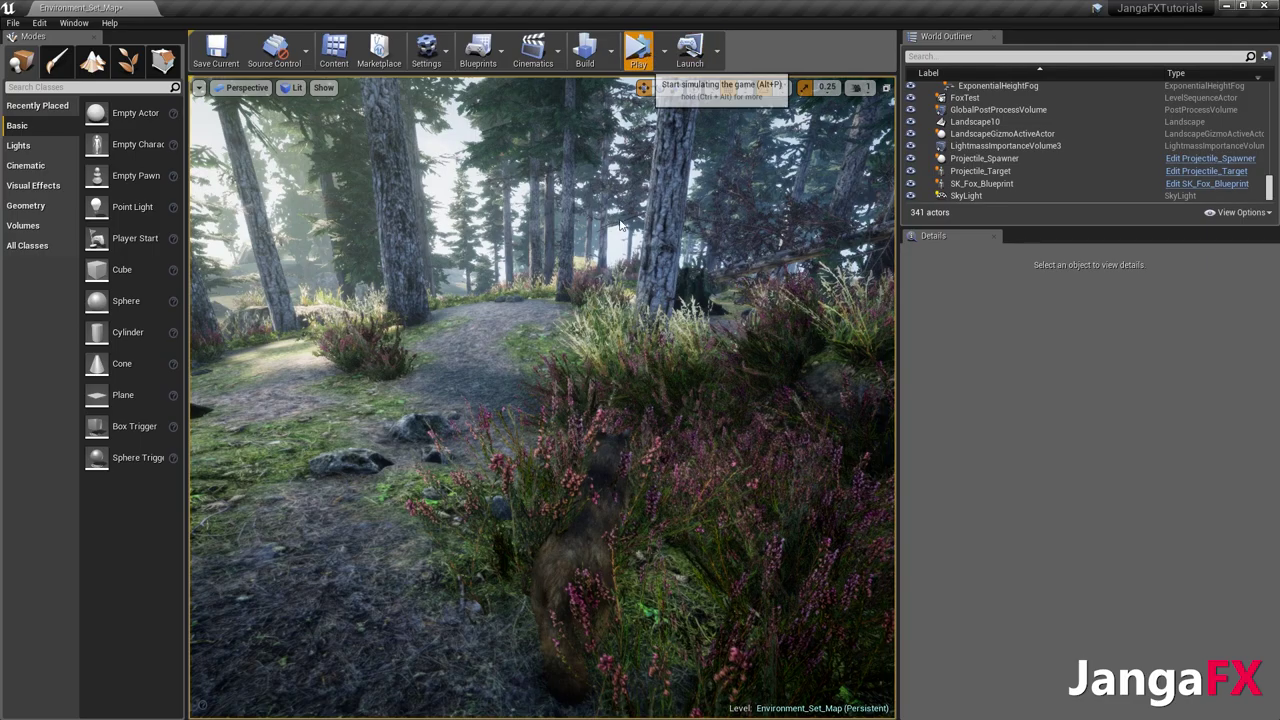
pyautogui.click(638, 48)
pyautogui.moveTo(623, 326); pyautogui.dragTo(623, 250, button='right')
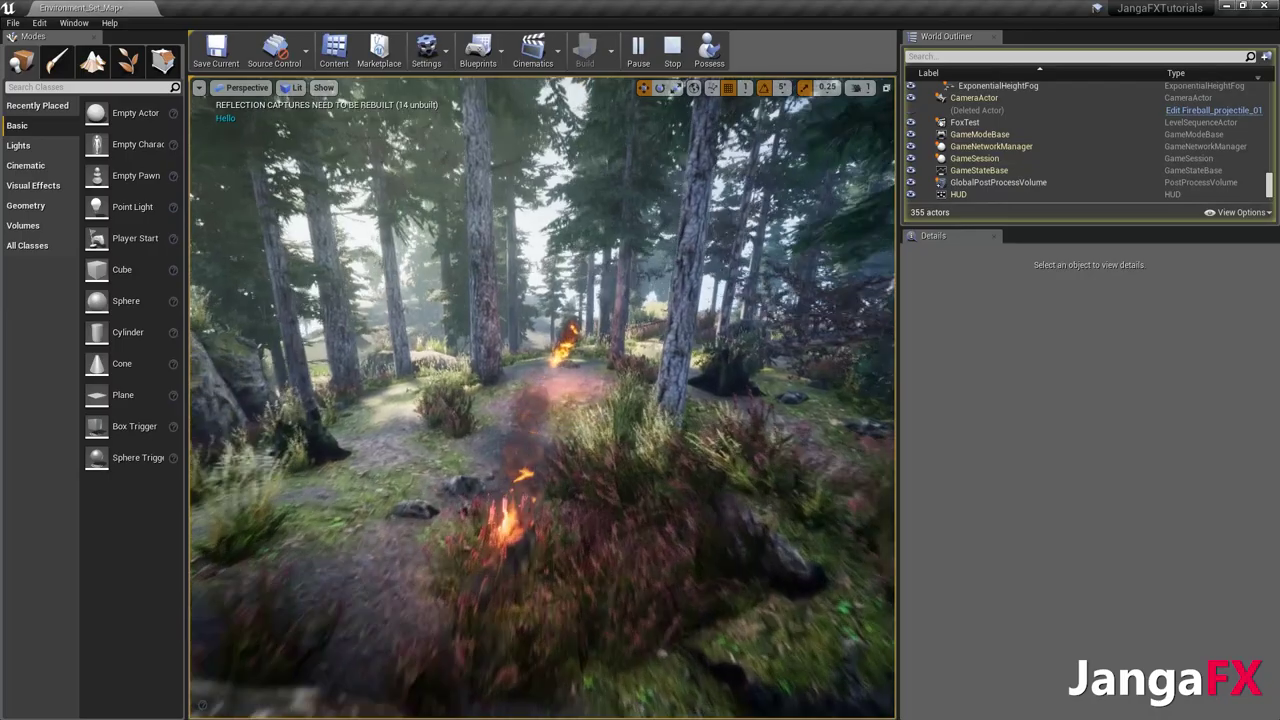
# - Select the Projectile_Target wolf and move it around the trail during the simulation, ending at about X 3605, Y 2105, to test the fireballs' tracking
pyautogui.moveTo(542, 398)
pyautogui.mouseDown(button='right')
pyautogui.moveTo(530, 405)
pyautogui.moveTo(520, 500)
pyautogui.moveTo(510, 455)
pyautogui.mouseUp(button='right')
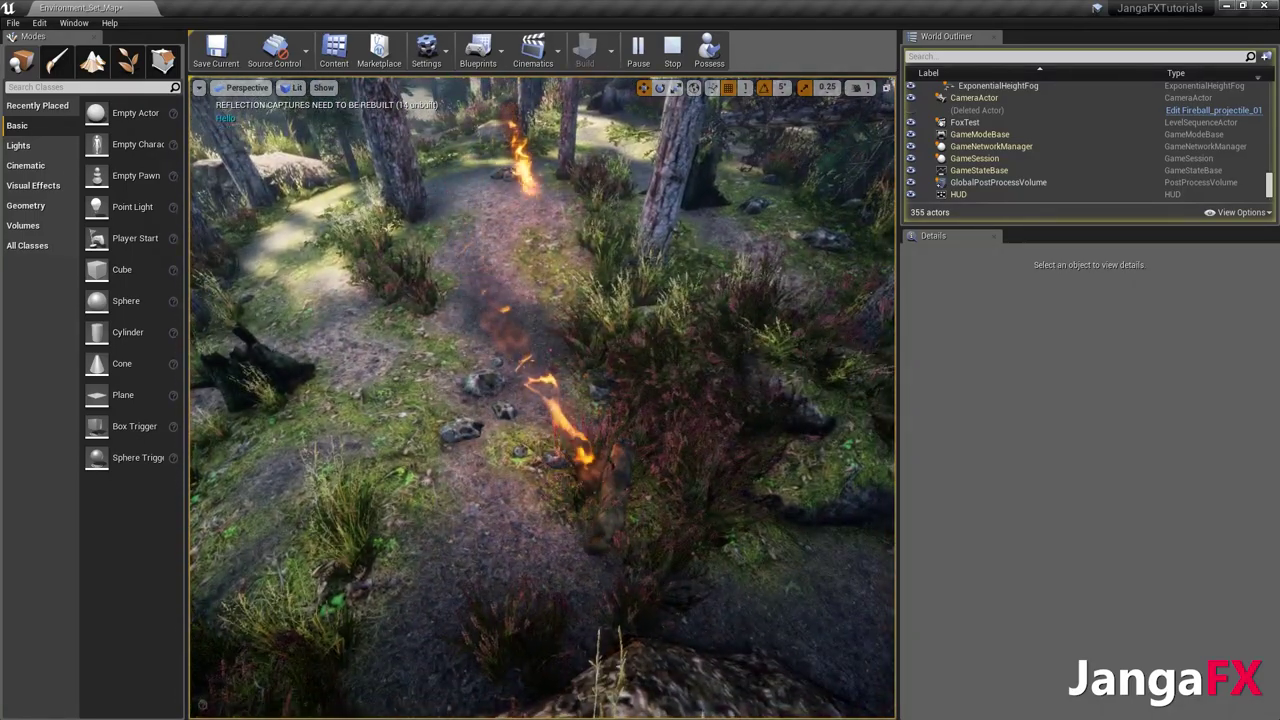
pyautogui.click(596, 489)
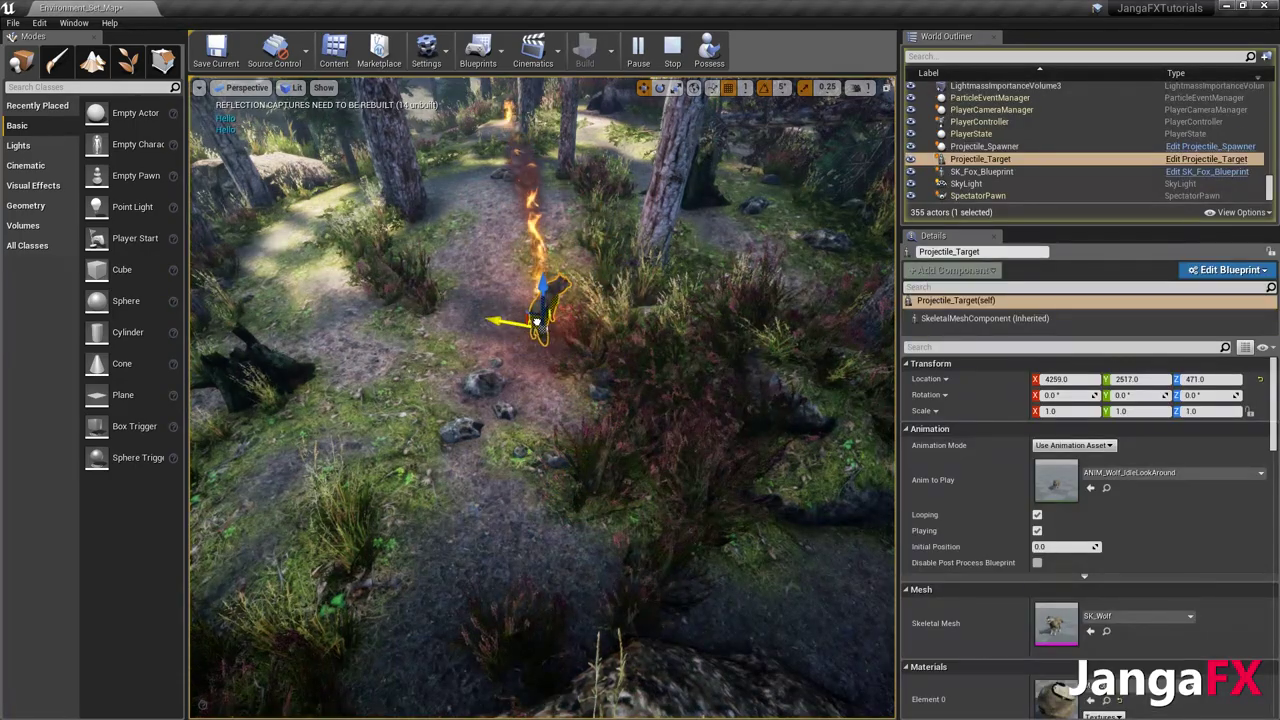
pyautogui.moveTo(537, 321); pyautogui.dragTo(577, 249, button='right')
pyautogui.press('w')
pyautogui.press('s')
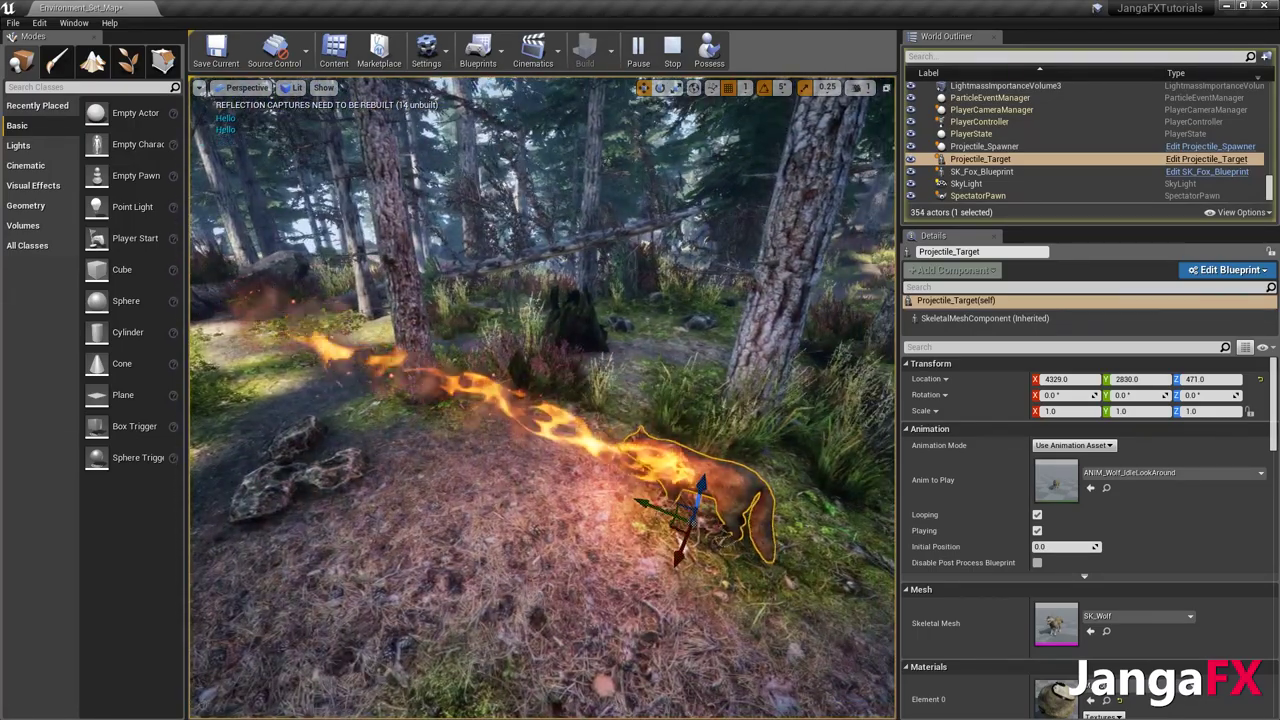
pyautogui.press('s')
pyautogui.moveTo(500, 291); pyautogui.dragTo(500, 291, button='right')
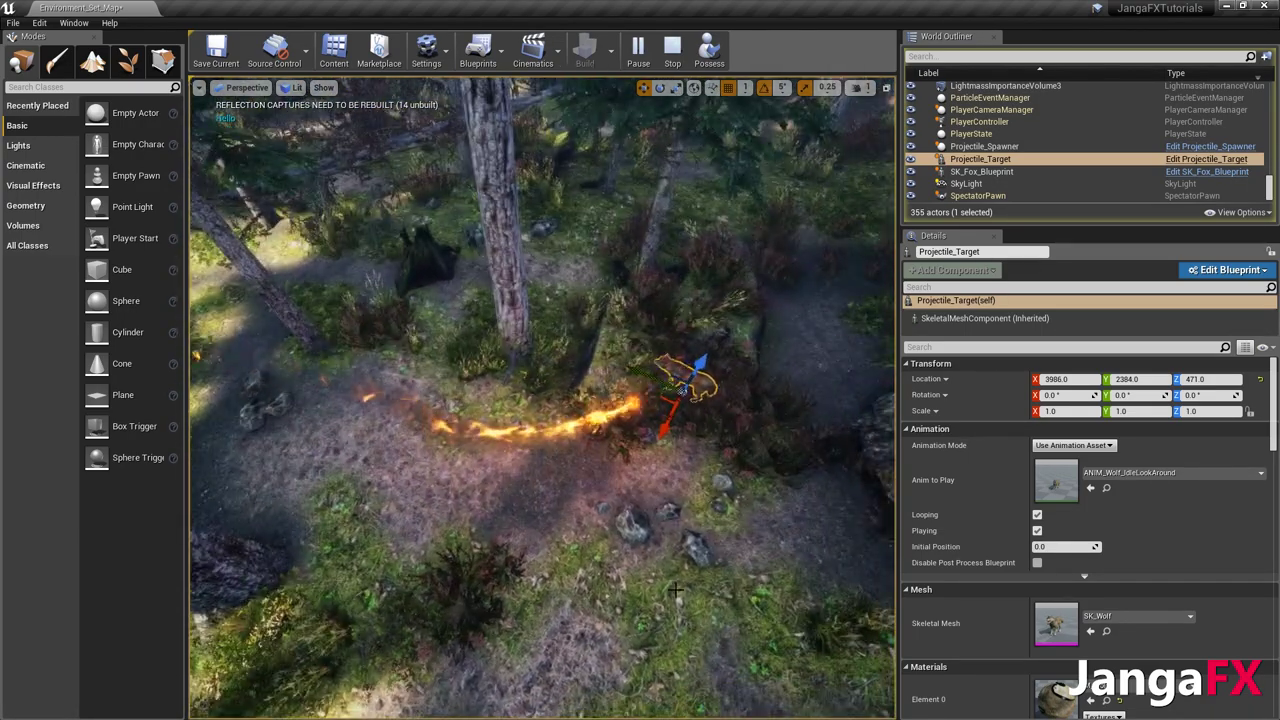
pyautogui.moveTo(657, 399); pyautogui.dragTo(746, 365)
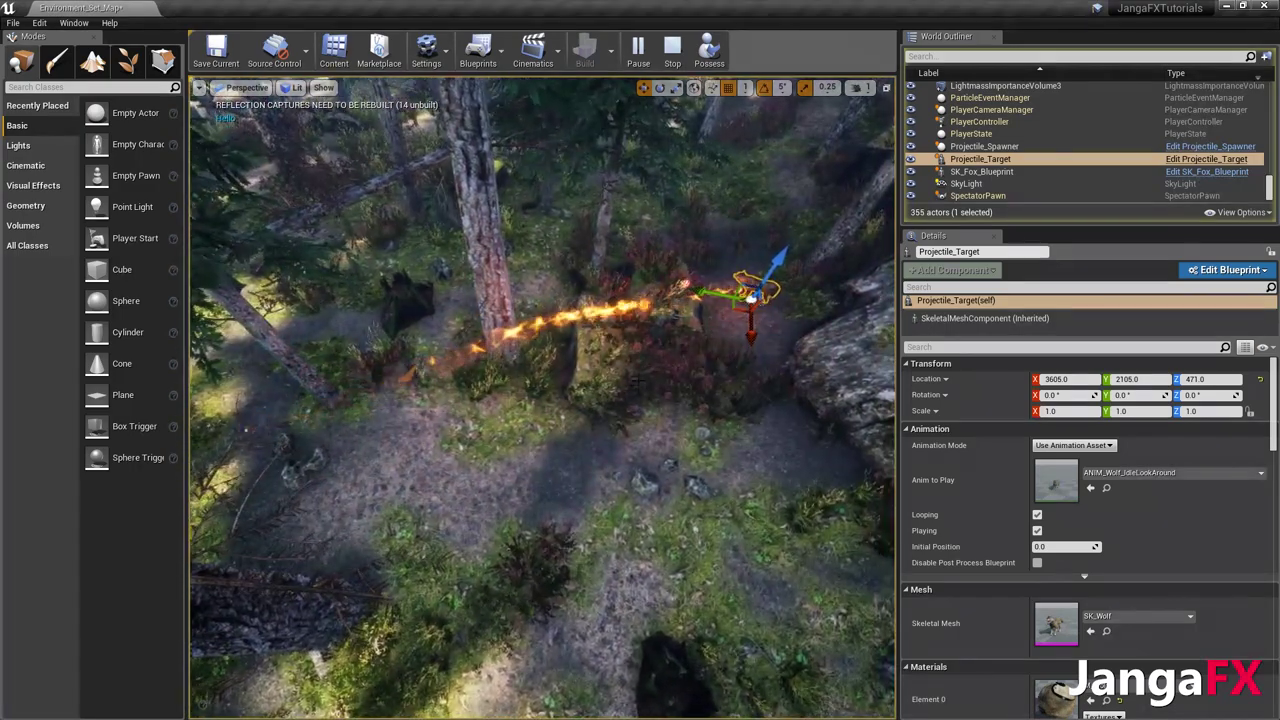
# - Take the selection off the target and observe the fireballs' randomized flight paths from low along the trail and from the side
pyautogui.click(655, 327)
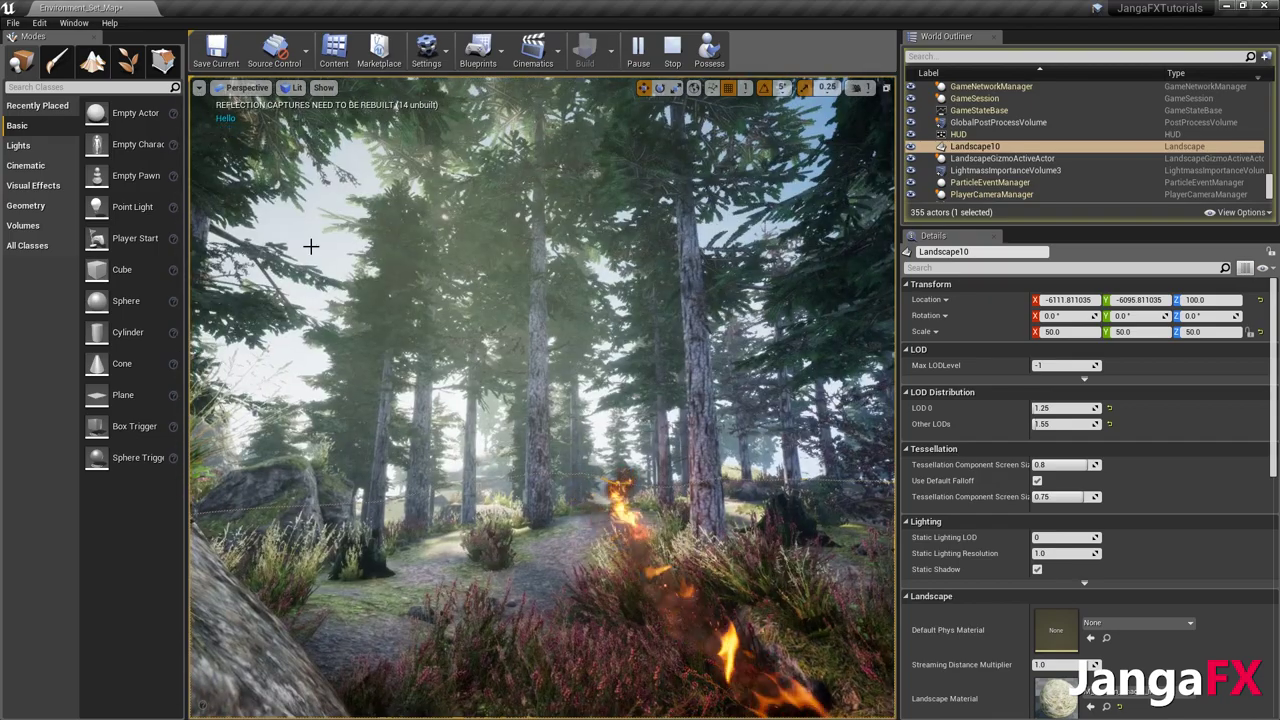
pyautogui.click(332, 241)
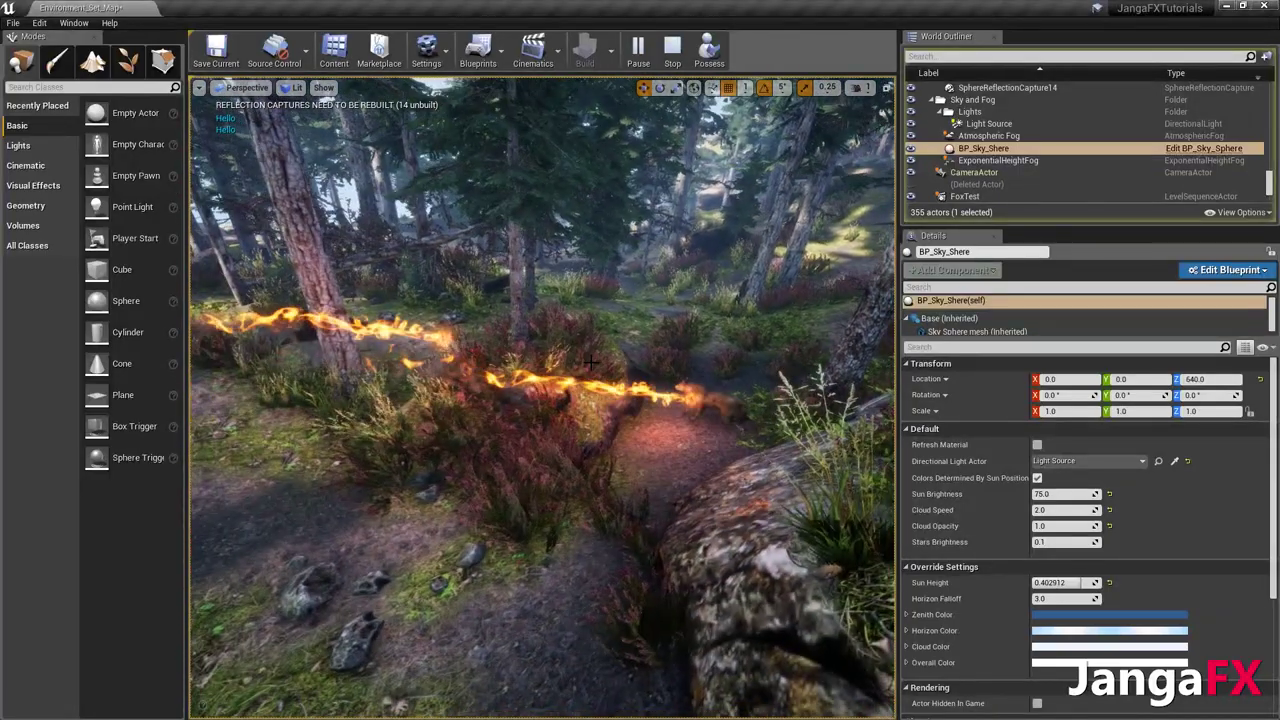
pyautogui.moveTo(591, 362); pyautogui.dragTo(571, 362, button='right')
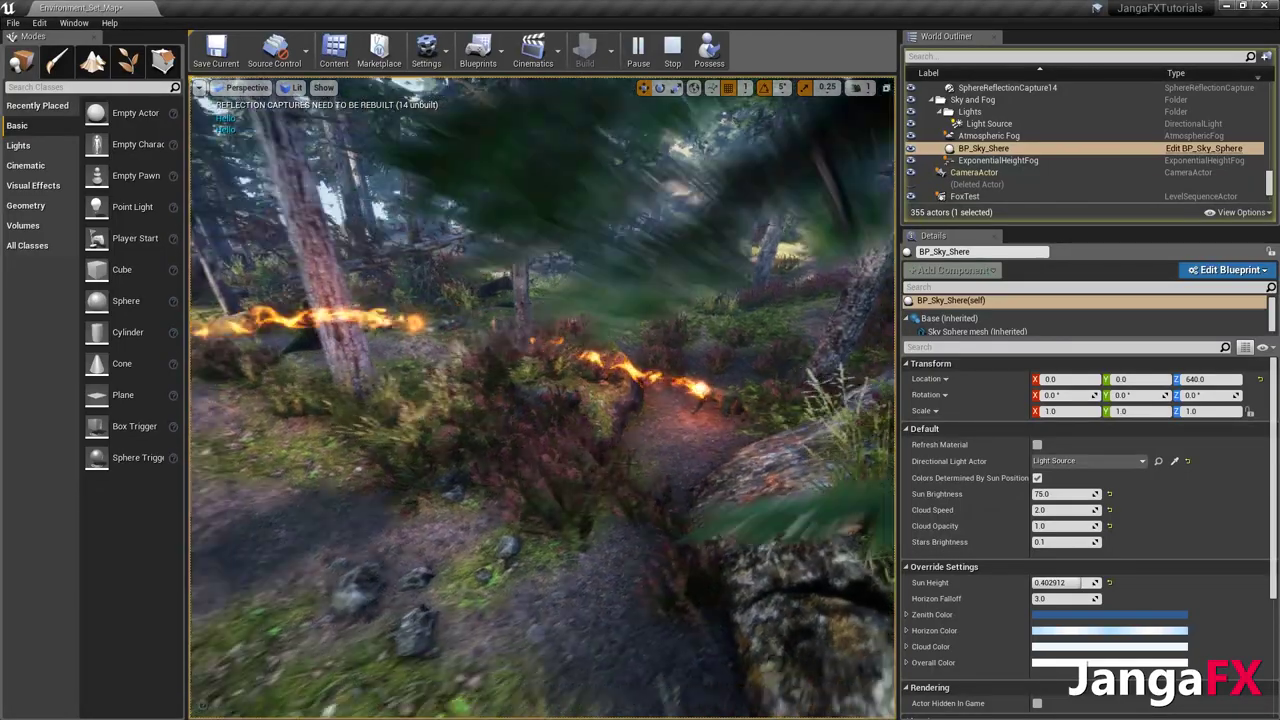